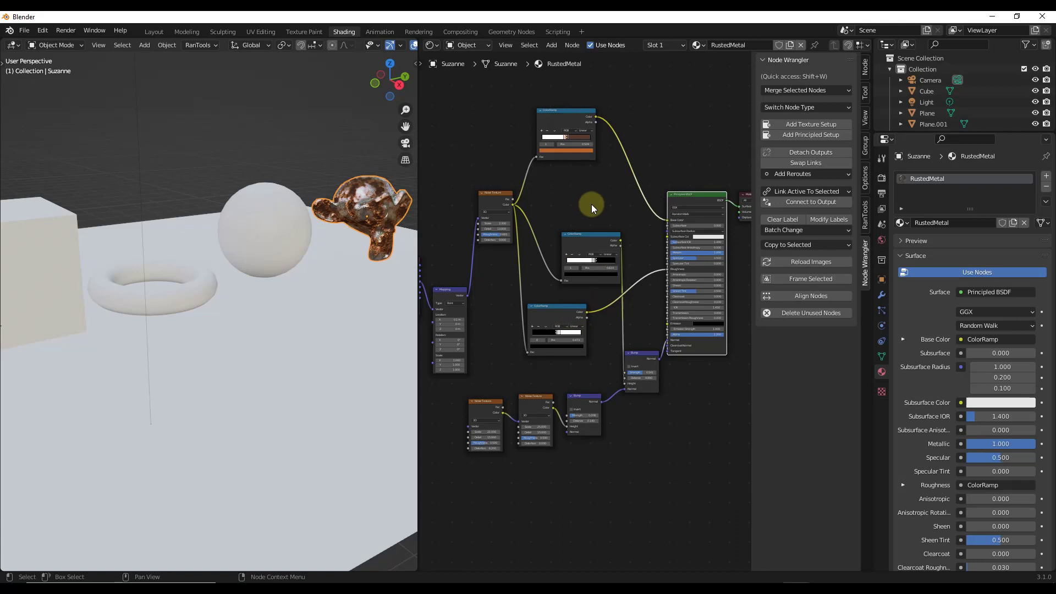
# Step: Move the three Color Ramp nodes into loosely staggered positions in the RustedMetal node tree
pyautogui.press('n')
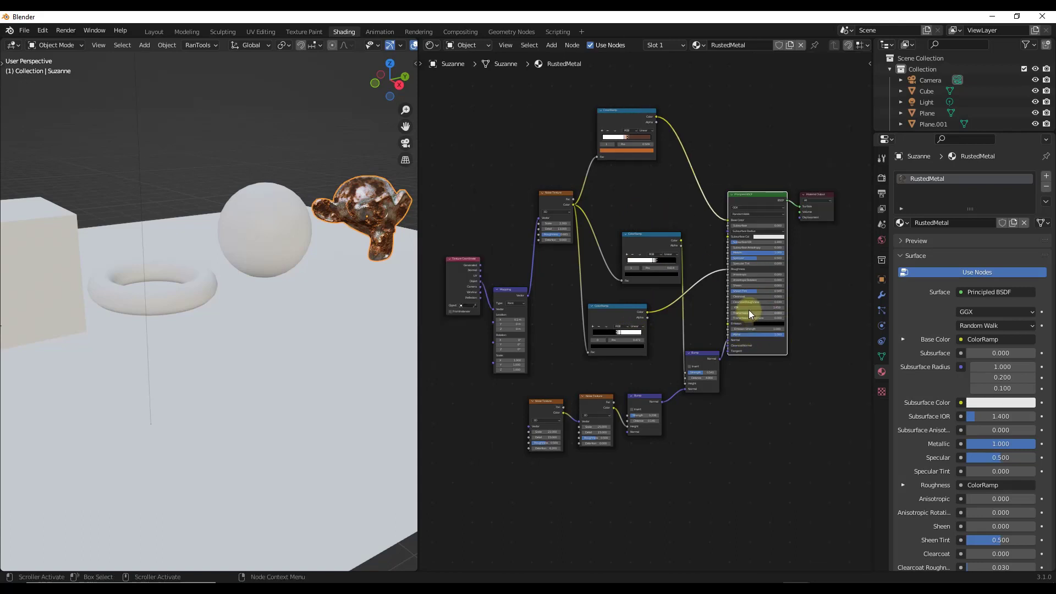
pyautogui.press('n')
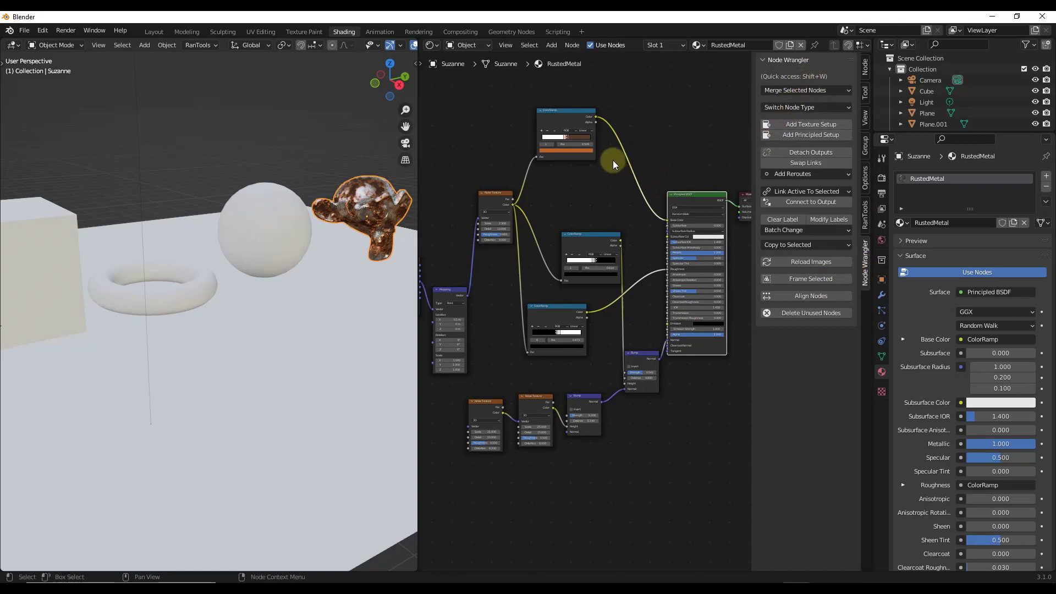
pyautogui.scroll(2, 612, 160)
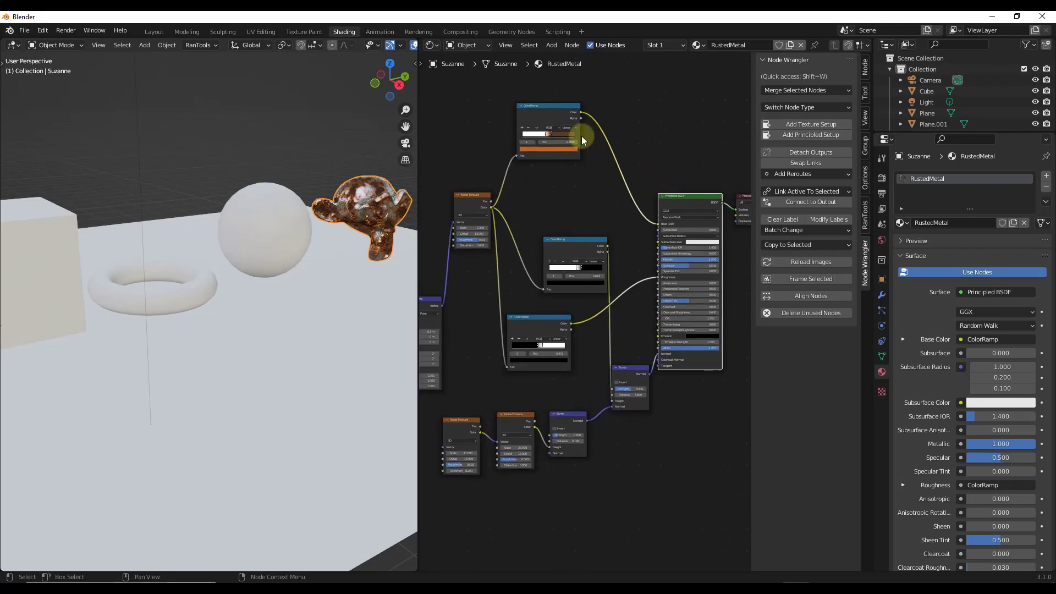
pyautogui.moveTo(535, 85); pyautogui.dragTo(621, 79)
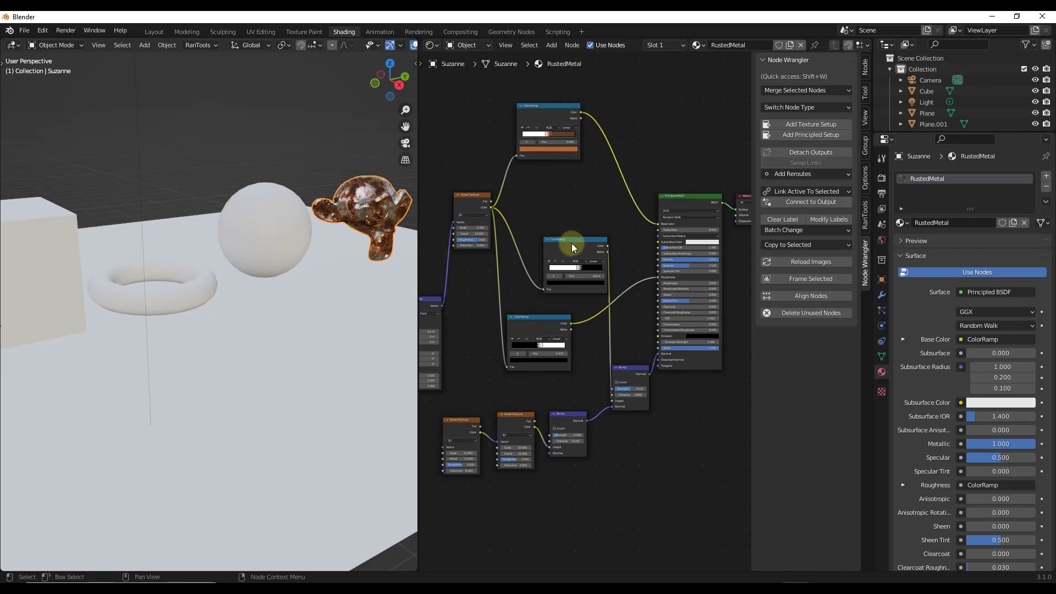
pyautogui.moveTo(572, 243); pyautogui.dragTo(557, 224)
pyautogui.moveTo(545, 316); pyautogui.dragTo(567, 298)
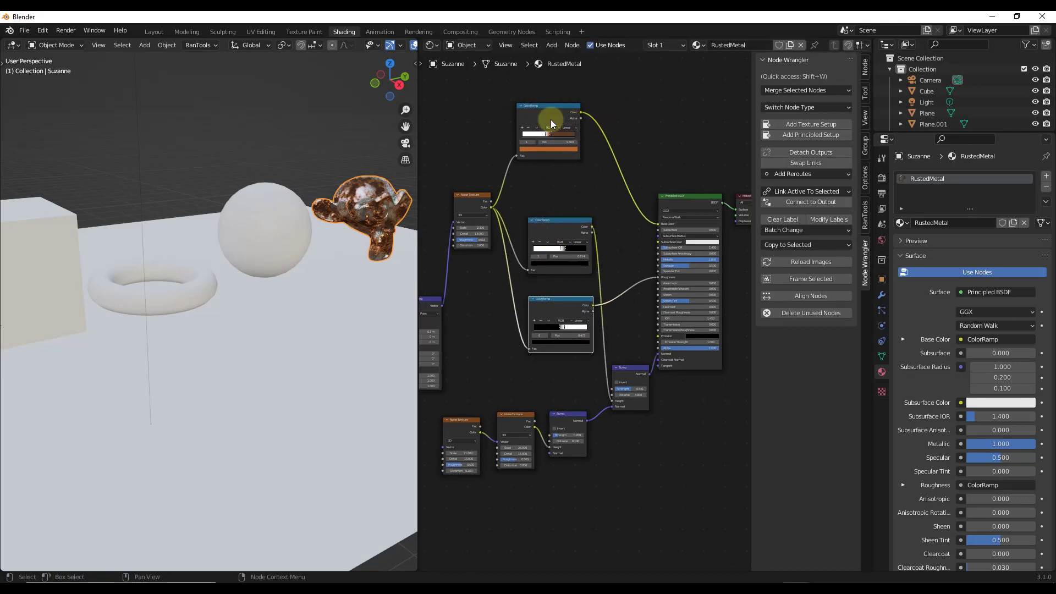
pyautogui.moveTo(552, 124); pyautogui.dragTo(525, 113)
pyautogui.moveTo(565, 239)
pyautogui.mouseDown()
pyautogui.moveTo(524, 243)
pyautogui.moveTo(551, 246)
pyautogui.mouseUp()
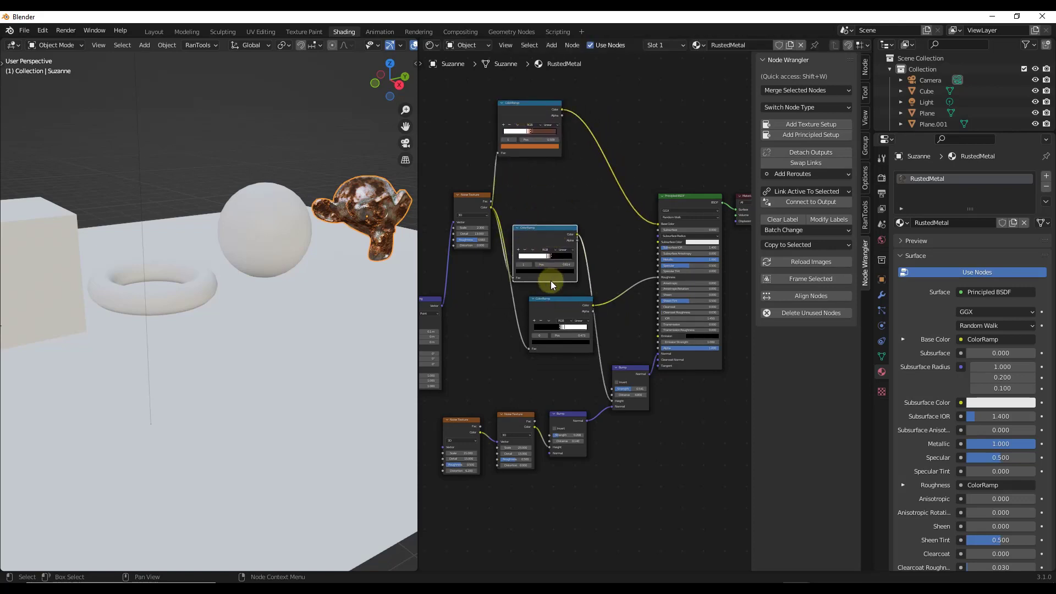
pyautogui.moveTo(556, 308); pyautogui.dragTo(492, 332)
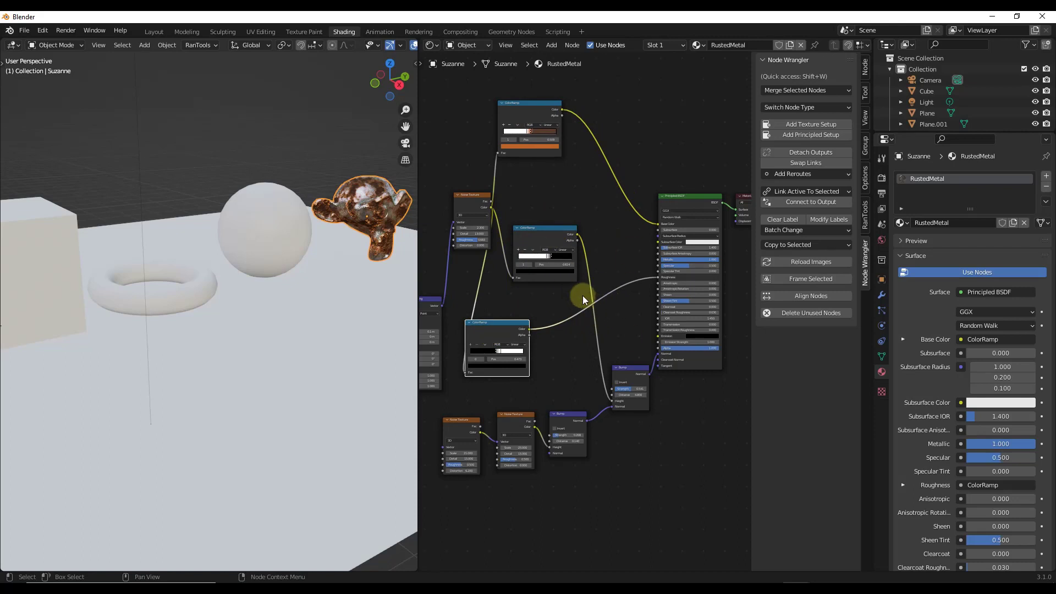
# Step: Align the three Color Ramp nodes into one column and place it between the Noise Texture and the Principled BSDF
pyautogui.moveTo(551, 81); pyautogui.dragTo(503, 365)
pyautogui.hotkey('shift', '=')
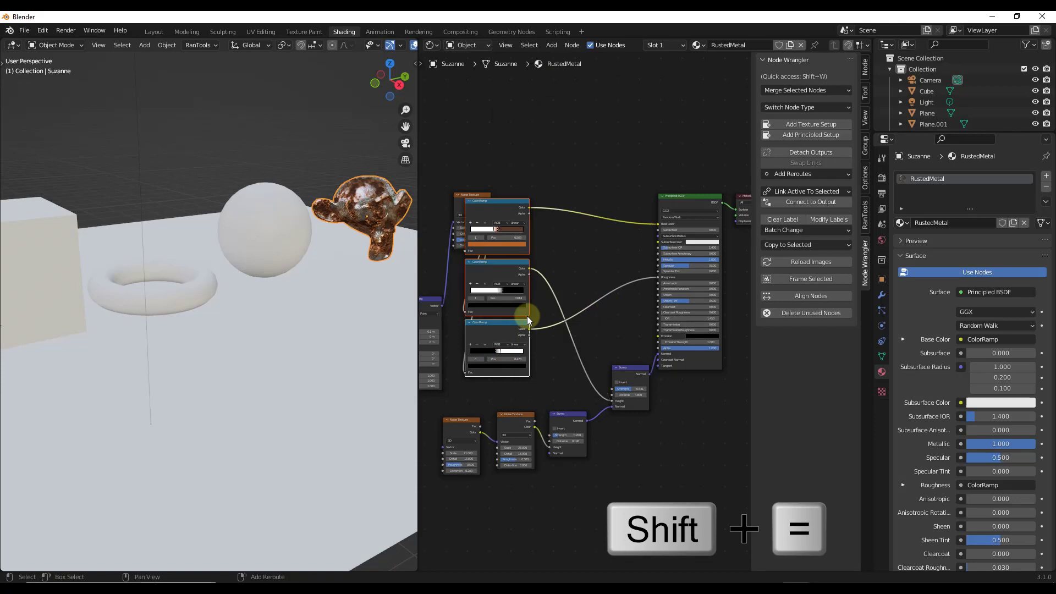
pyautogui.moveTo(490, 220); pyautogui.dragTo(556, 135)
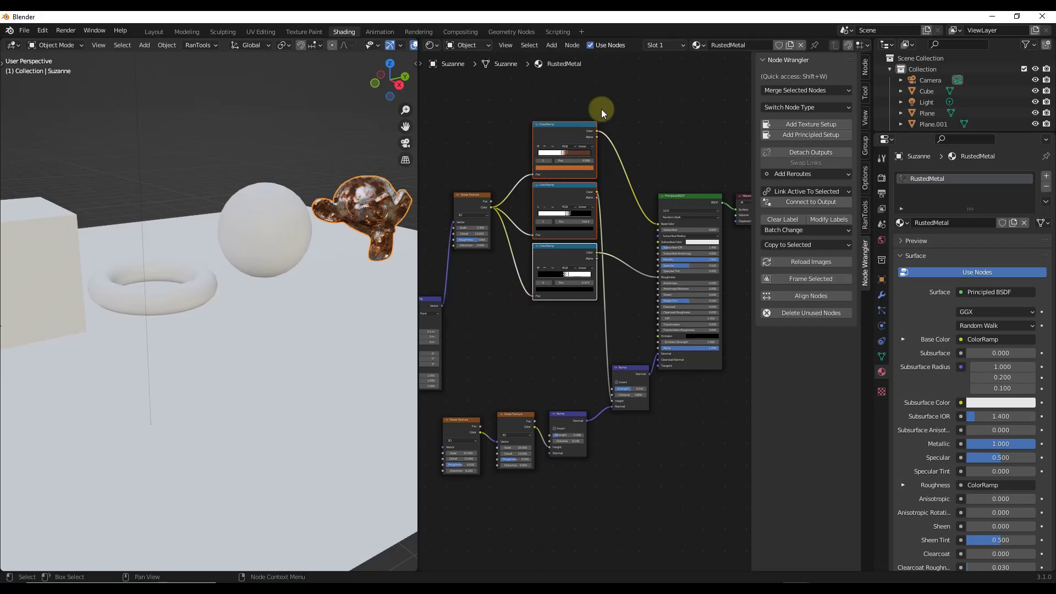
# Step: Move the Color Ramp feeding the Bump node below the other two, realign all three, and reposition the column beside the Noise Texture
pyautogui.click(581, 198)
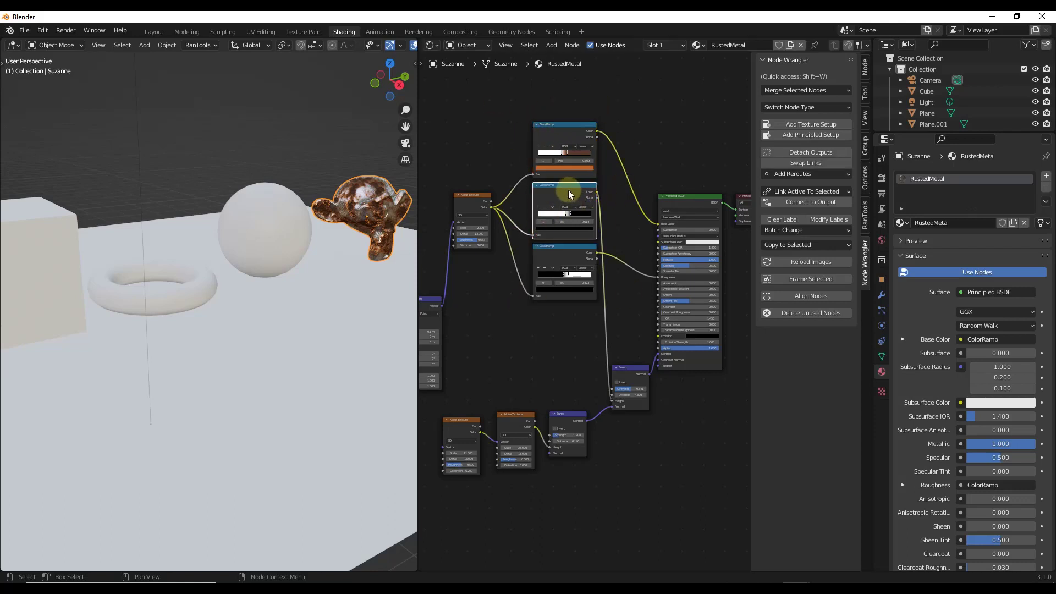
pyautogui.moveTo(569, 190); pyautogui.dragTo(523, 349)
pyautogui.moveTo(586, 93); pyautogui.dragTo(515, 362)
pyautogui.hotkey('shift', '=')
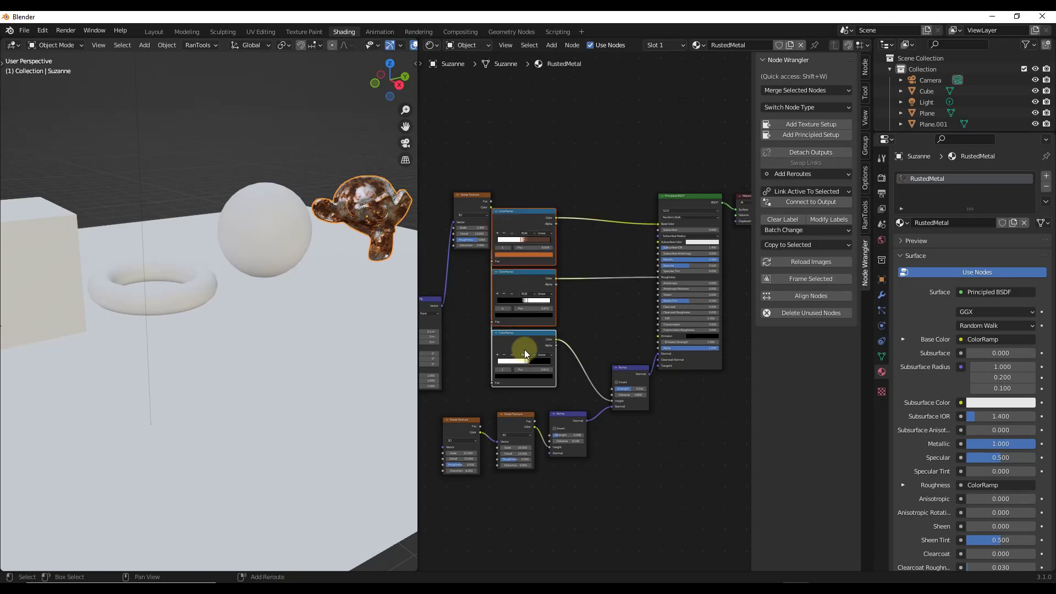
pyautogui.press('g')
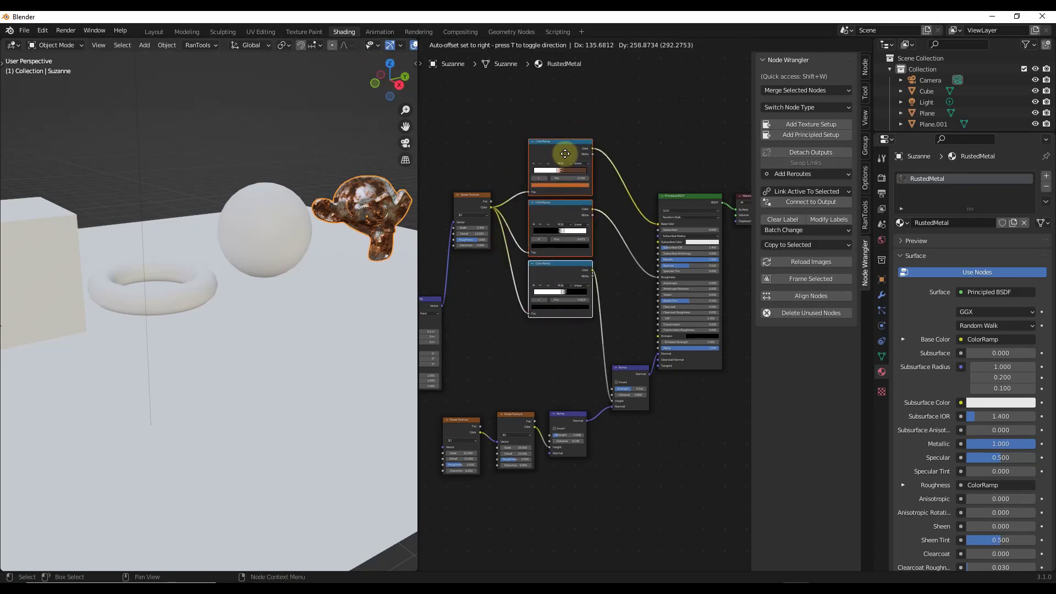
pyautogui.click(570, 155)
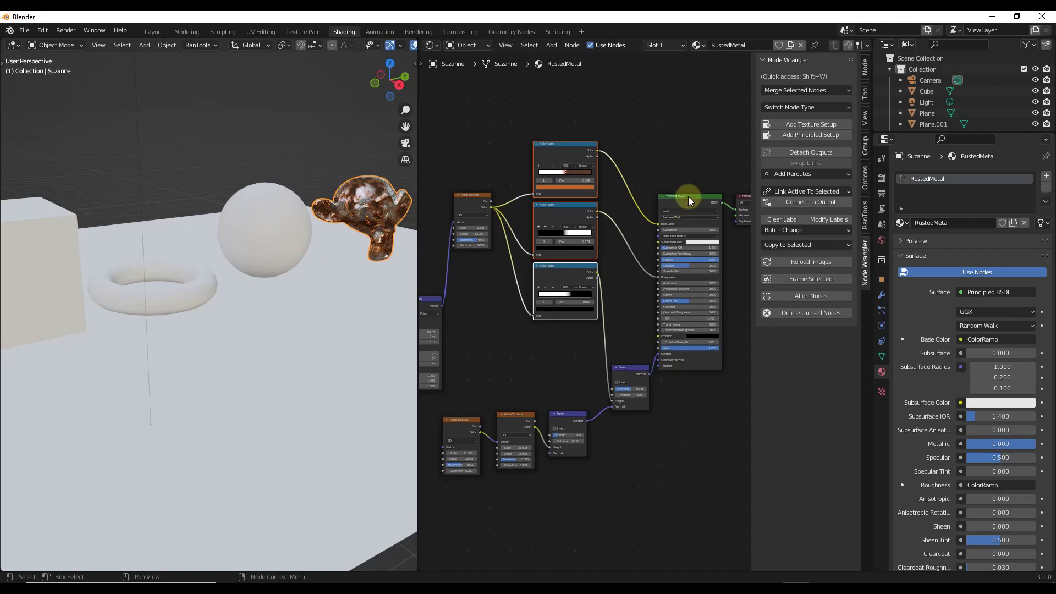
# Step: Move the Principled BSDF and the Bump node feeding it farther away from the Color Ramp column
pyautogui.moveTo(688, 196); pyautogui.dragTo(748, 204)
pyautogui.scroll(-1, 689, 192)
pyautogui.scroll(-1, 624, 295)
pyautogui.moveTo(635, 318); pyautogui.dragTo(666, 319)
pyautogui.scroll(3, 566, 148)
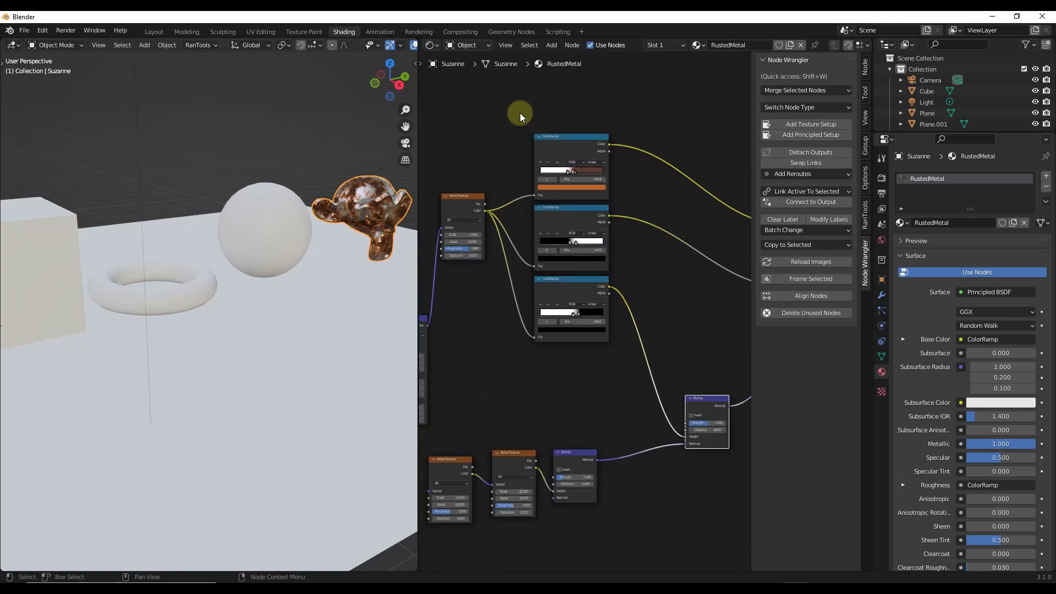
# Step: Enclose the three Color Ramp nodes in a frame
pyautogui.moveTo(509, 105); pyautogui.dragTo(641, 363)
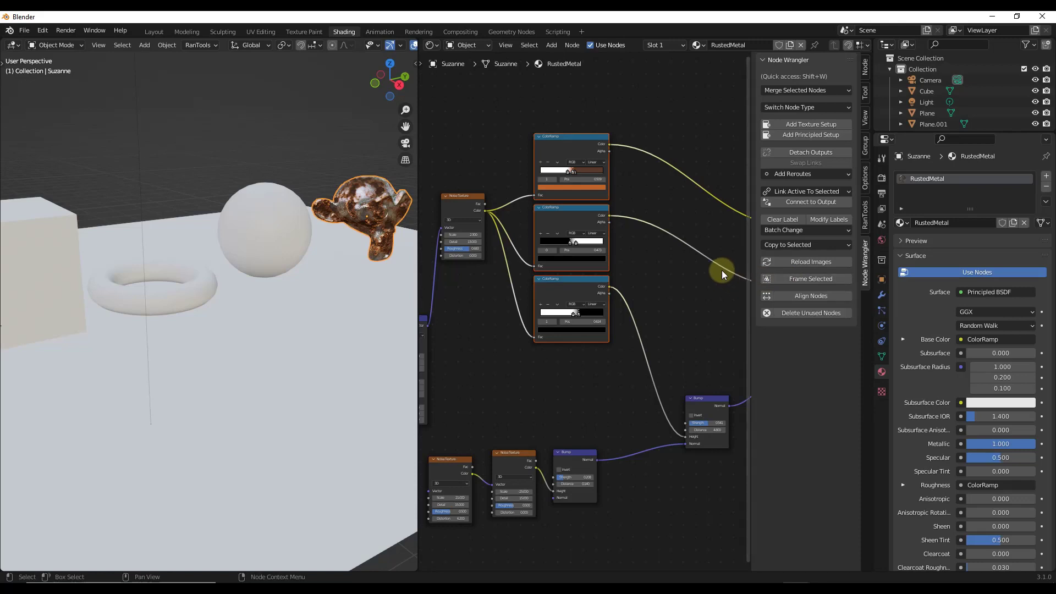
pyautogui.hotkey('shift', 'p')
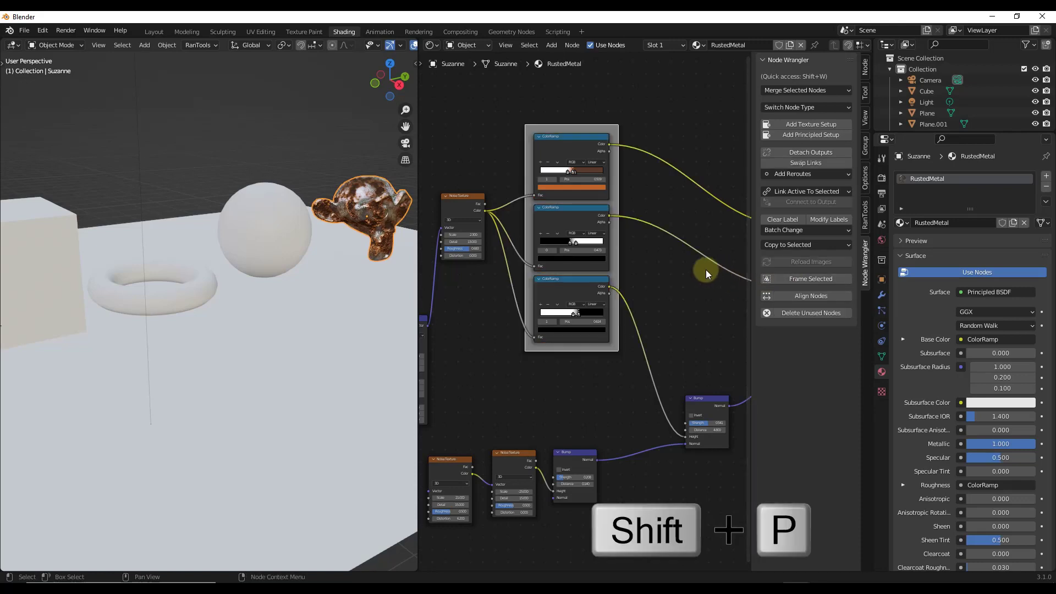
pyautogui.click(655, 278)
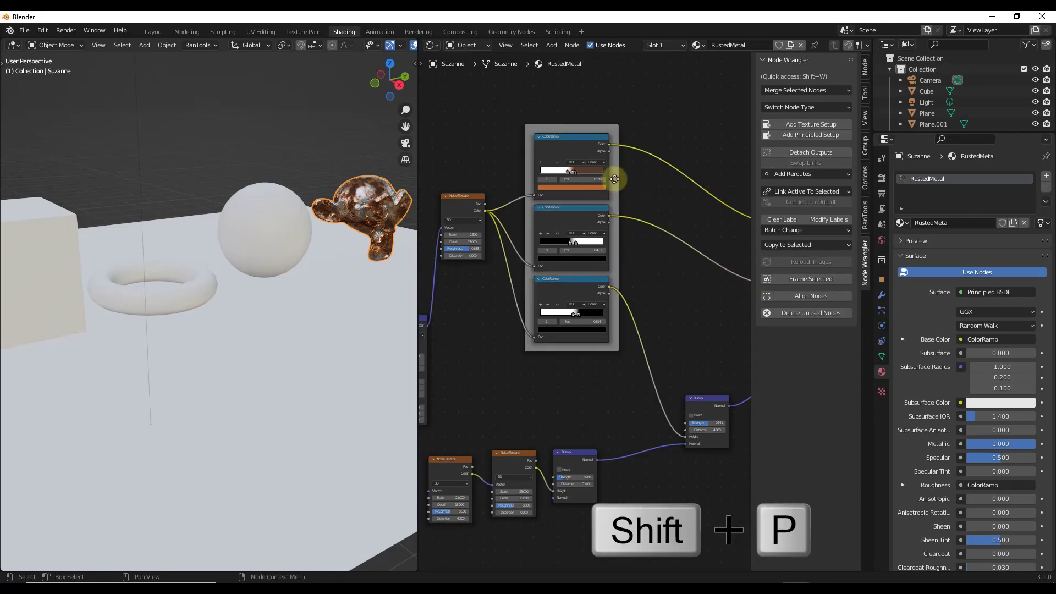
# Step: Move the frame with its nodes away from the Noise Texture and nudge the uppermost Color Ramp inside it
pyautogui.moveTo(615, 172); pyautogui.dragTo(643, 187)
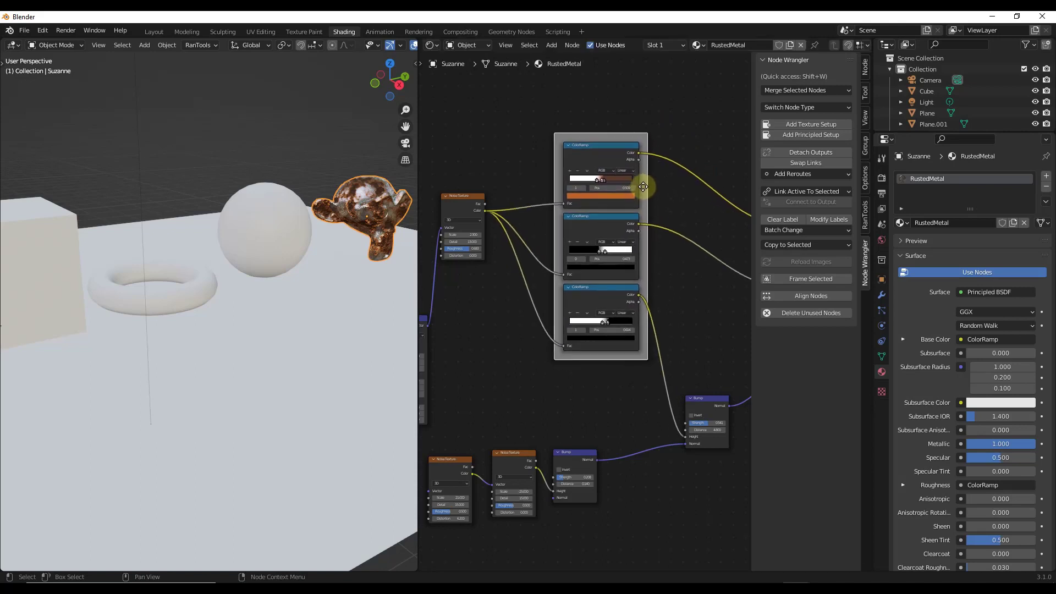
pyautogui.click(602, 156)
pyautogui.moveTo(592, 150)
pyautogui.mouseDown()
pyautogui.moveTo(537, 126)
pyautogui.moveTo(595, 149)
pyautogui.mouseUp()
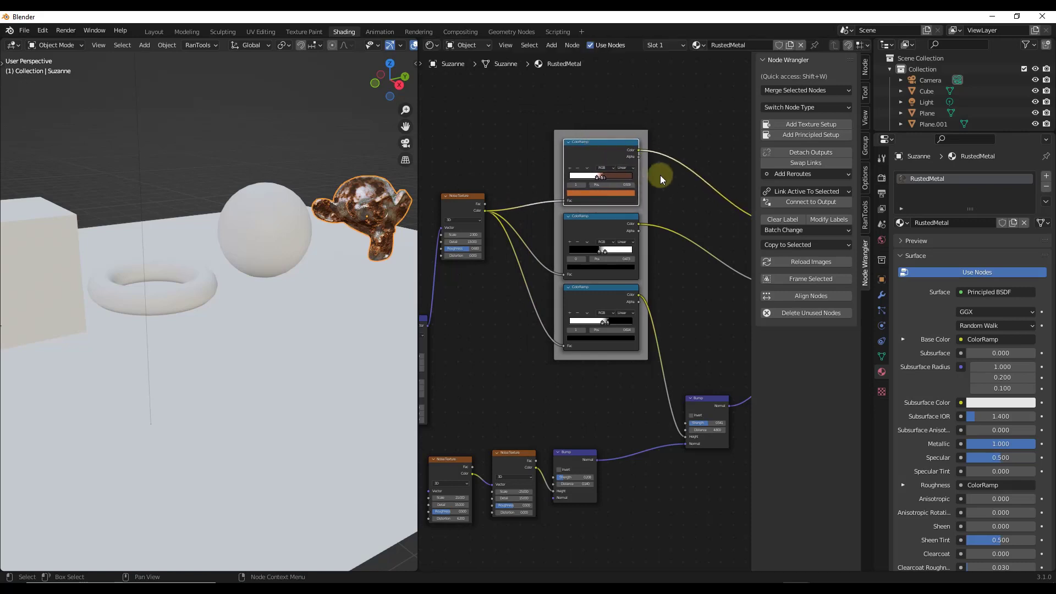
# Step: Delete the frame around the Color Ramp nodes while keeping the nodes themselves
pyautogui.scroll(-2, 678, 194)
pyautogui.scroll(3, 677, 197)
pyautogui.click(635, 190)
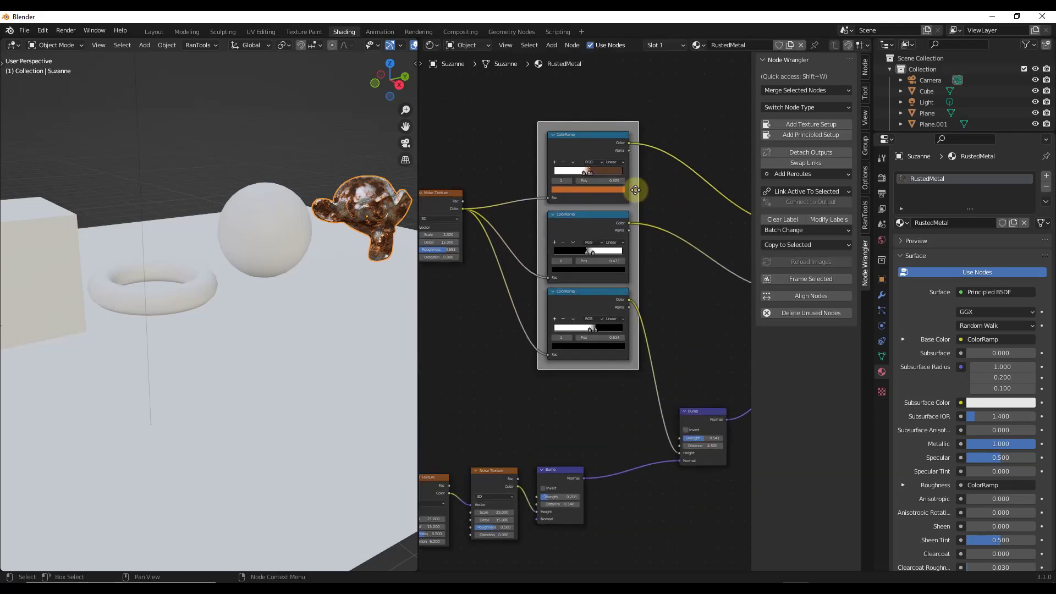
pyautogui.press('x')
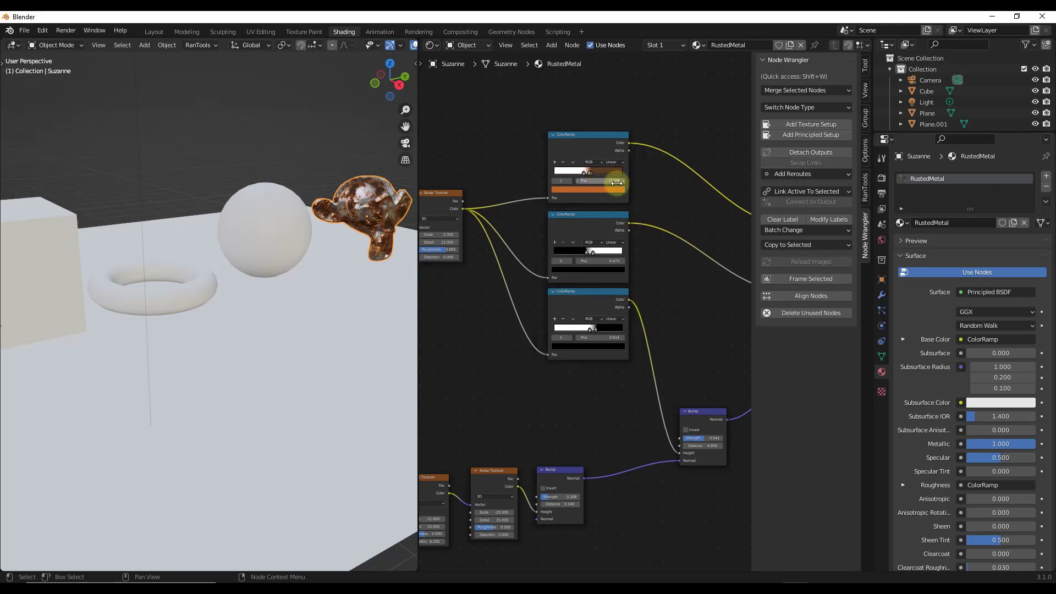
# Step: Frame the three Color Ramp nodes with Node Wrangler's Frame Selected and undo the framing
pyautogui.moveTo(526, 107); pyautogui.dragTo(679, 357)
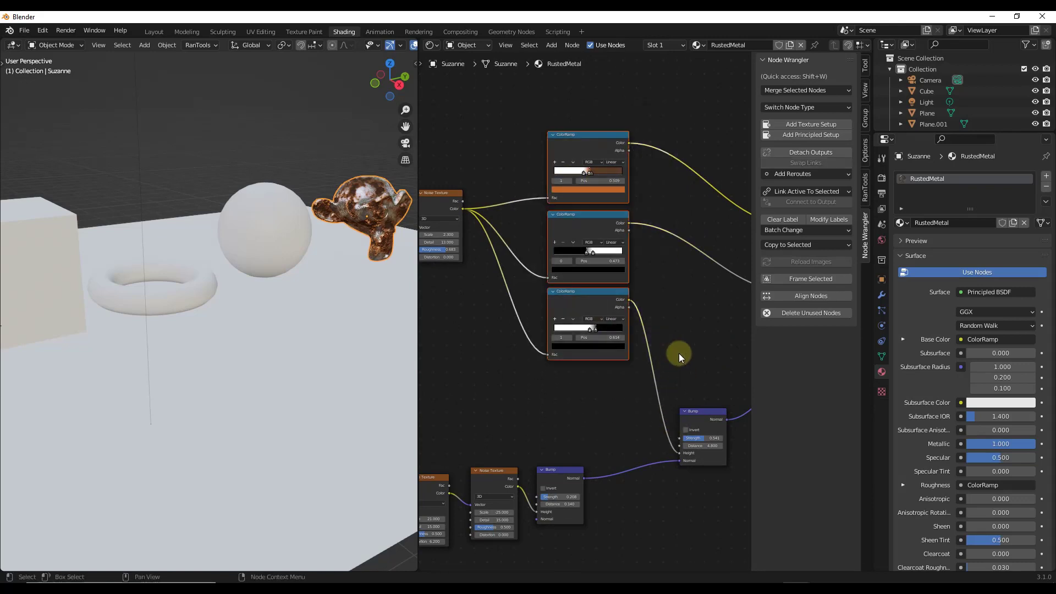
pyautogui.click(810, 278)
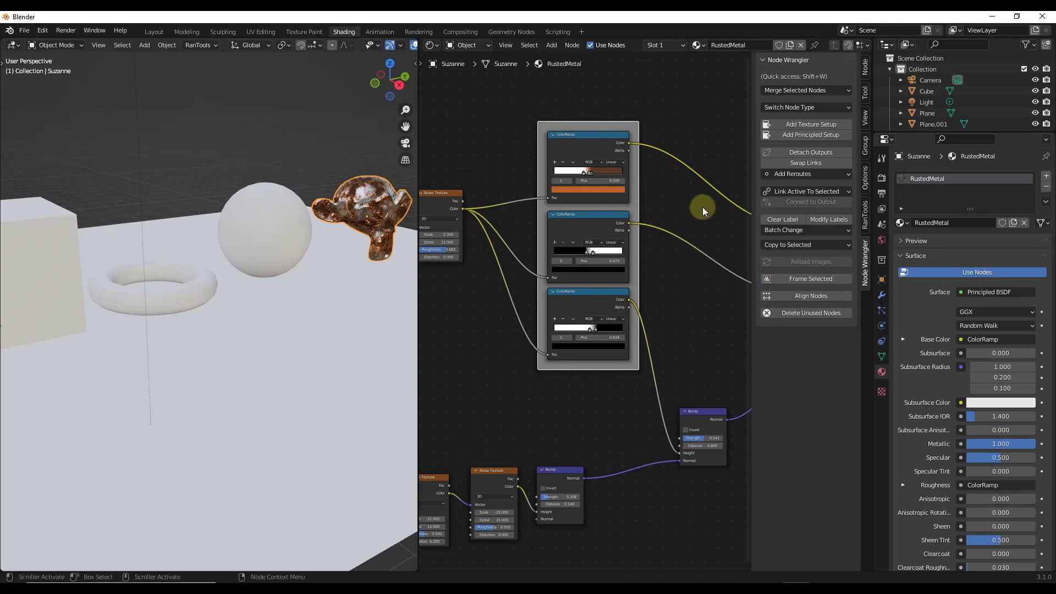
pyautogui.press('KP_Decimal')
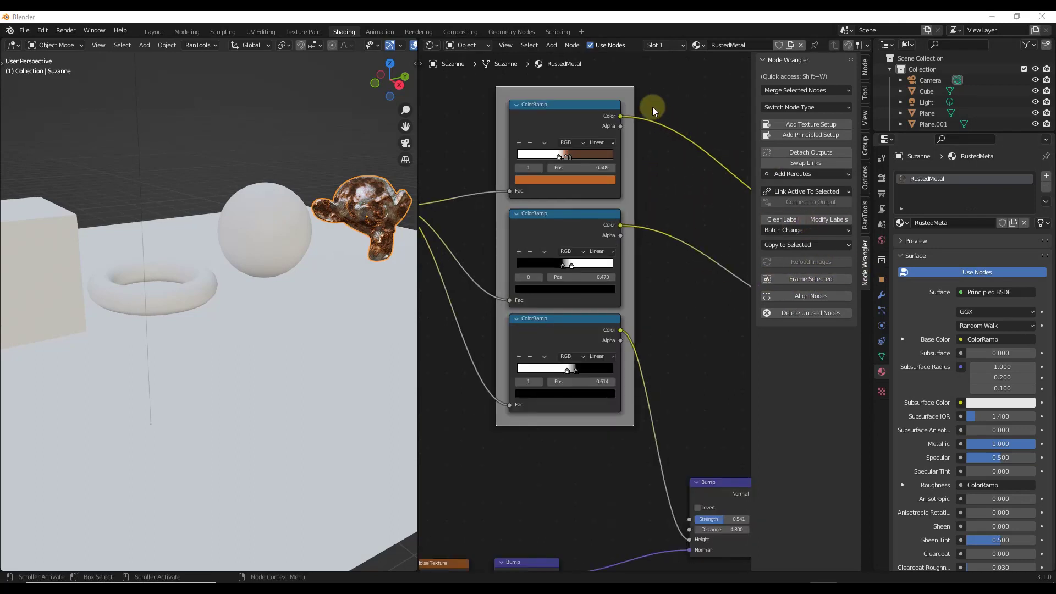
pyautogui.hotkey('ctrl', 'z')
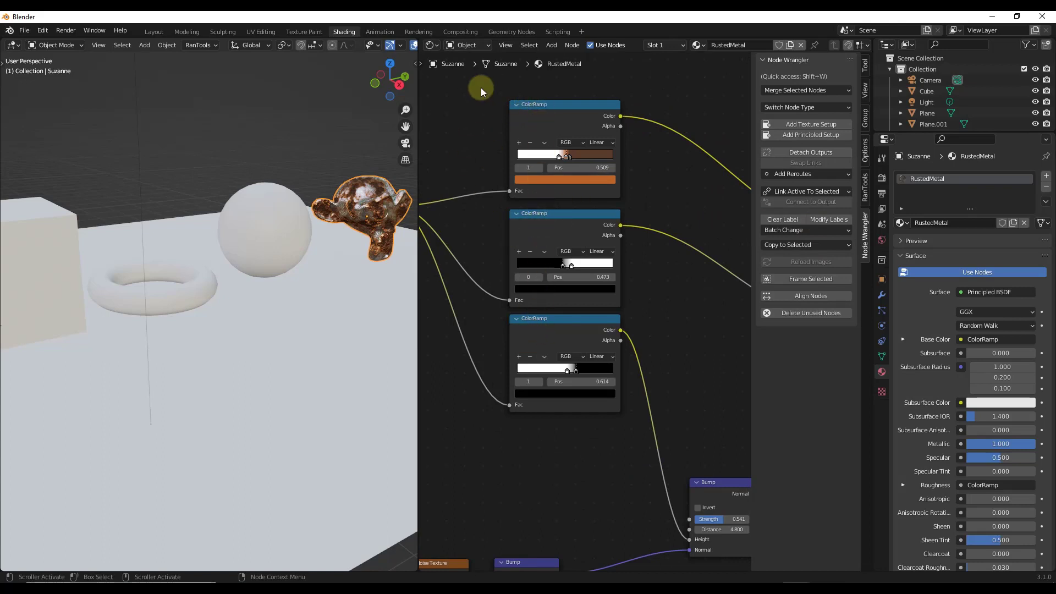
# Step: Add a dash and the creator's possessive first name to the end of the labels of all three Color Ramp nodes
pyautogui.click(559, 112)
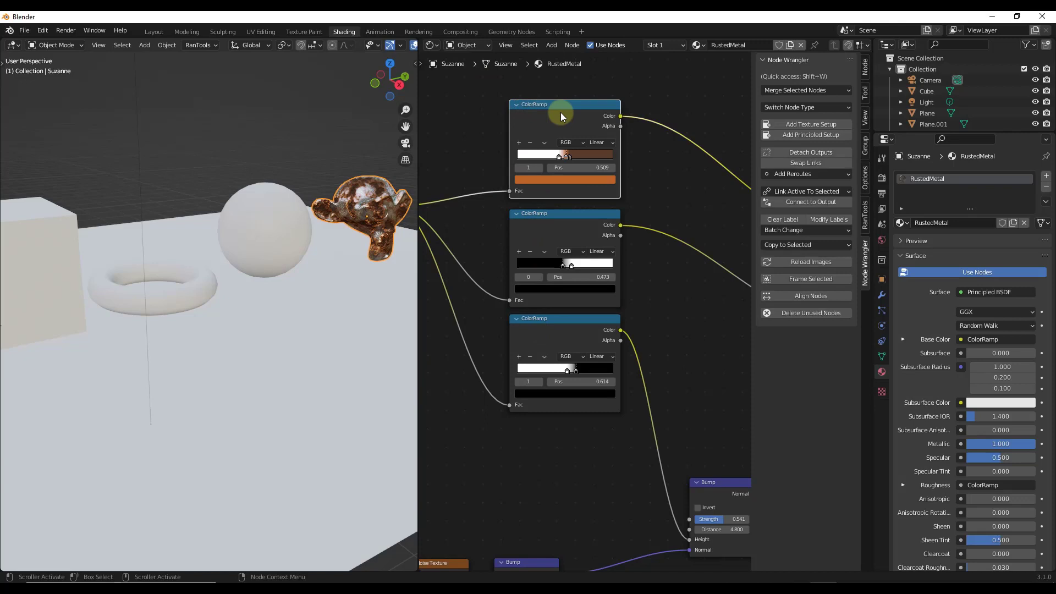
pyautogui.keyDown('shift'); pyautogui.click(583, 239); pyautogui.keyUp('shift')
pyautogui.keyDown('shift'); pyautogui.click(569, 331); pyautogui.keyUp('shift')
pyautogui.click(827, 219)
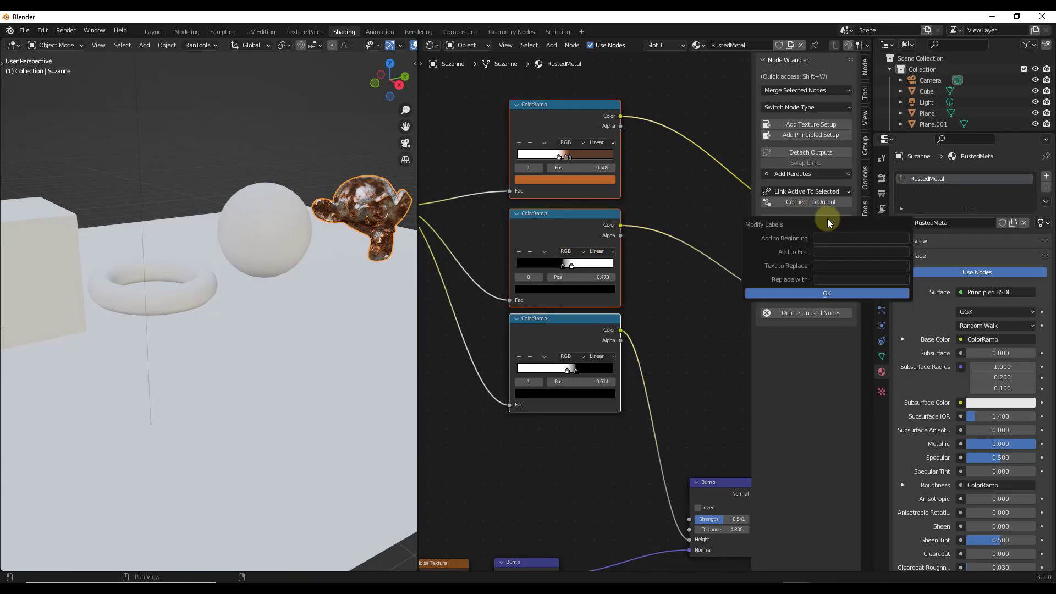
pyautogui.click(843, 249)
pyautogui.write('-')
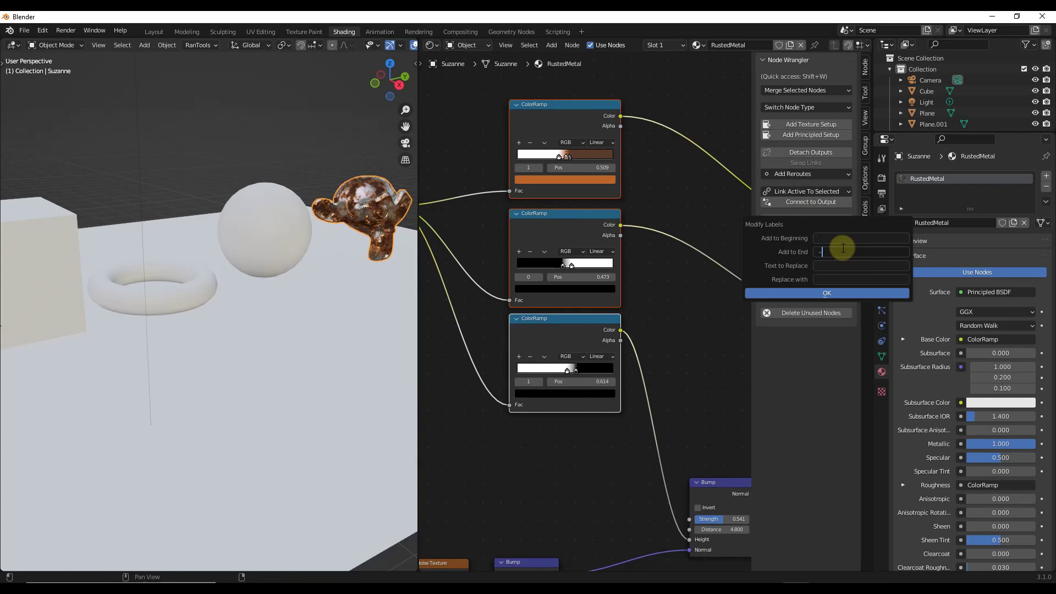
pyautogui.write("Justin's")
pyautogui.click(828, 293)
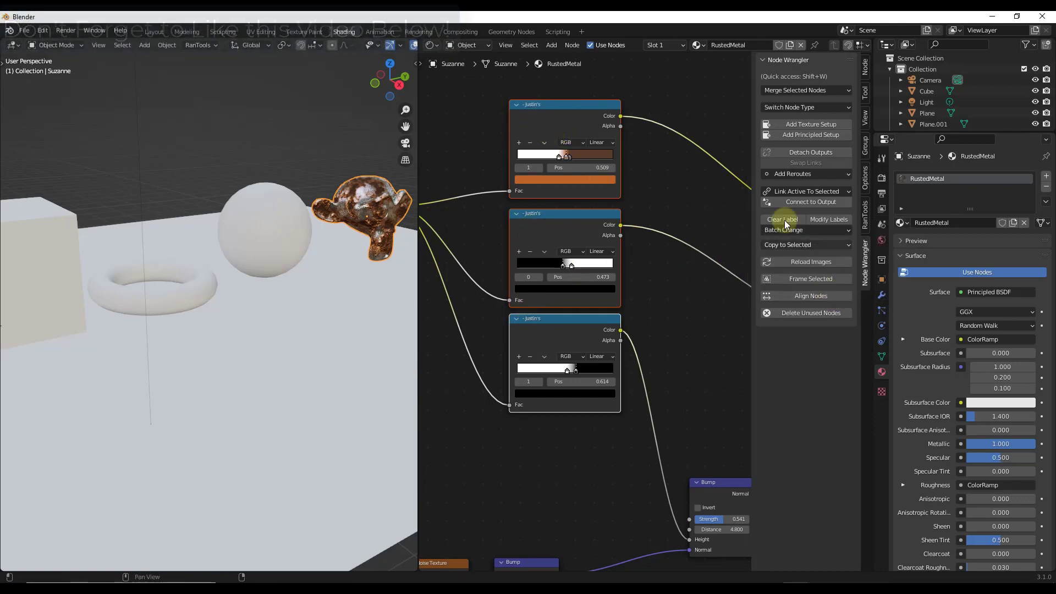
# Step: Add "ColorRamp" to the beginning of the labels of the three selected nodes
pyautogui.click(829, 219)
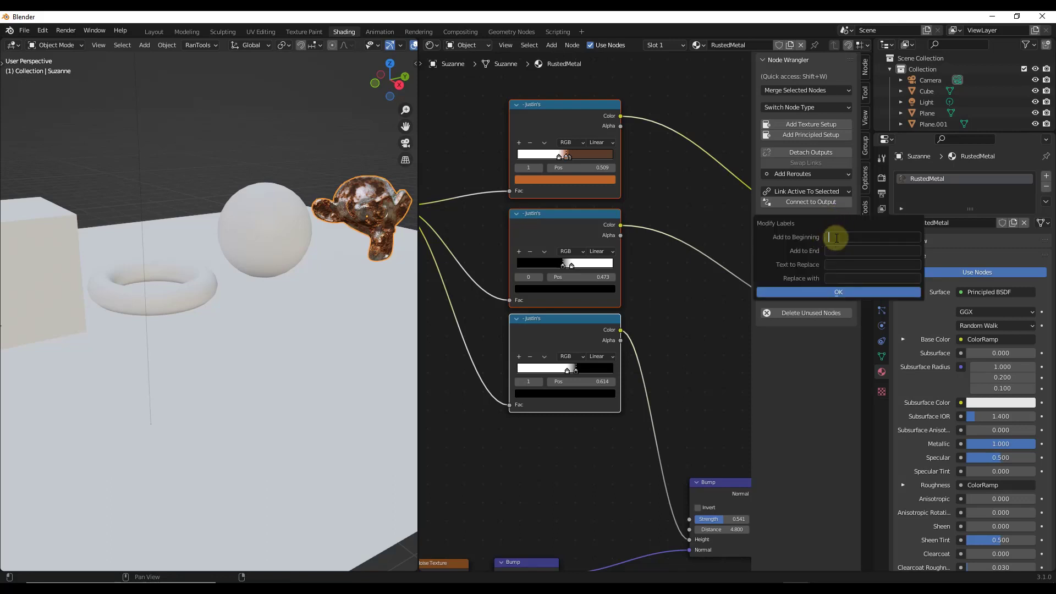
pyautogui.write('ColorRamp')
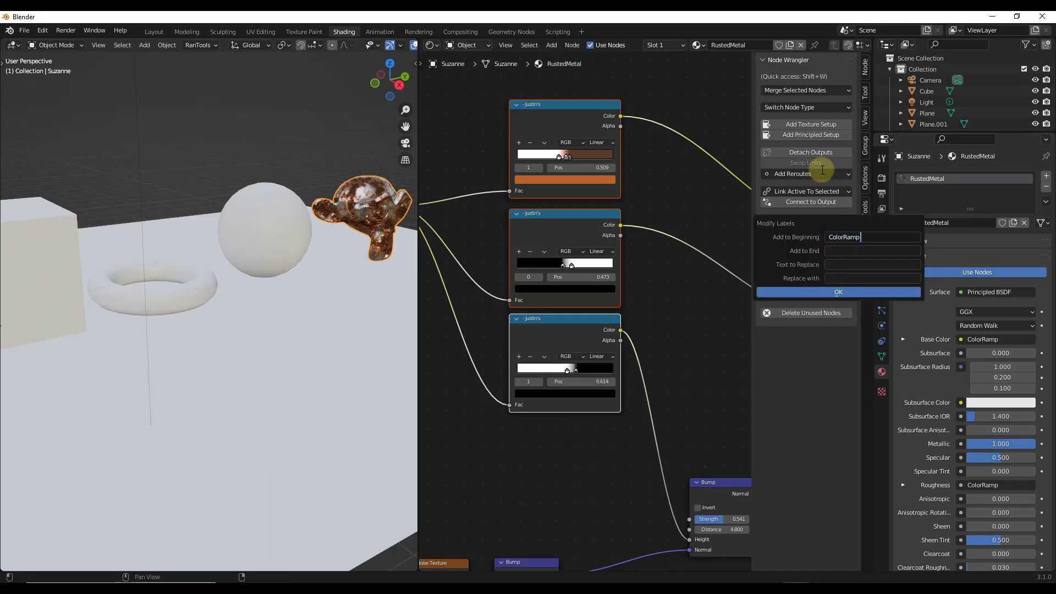
pyautogui.press('Return')
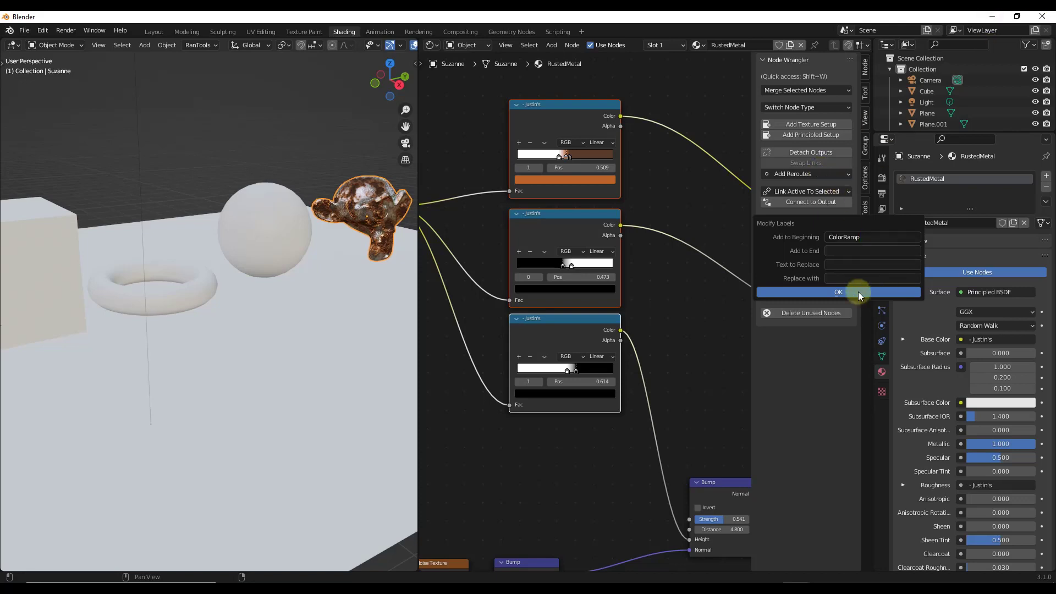
pyautogui.click(859, 295)
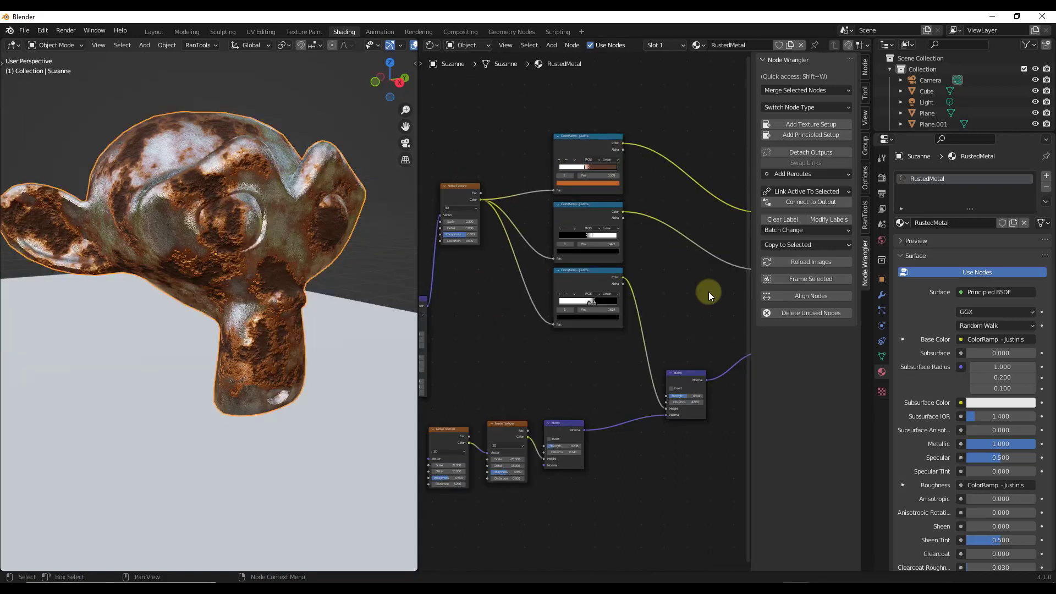
# Step: Hide the node editor's sidebar to show more of the material's node tree
pyautogui.press('n')
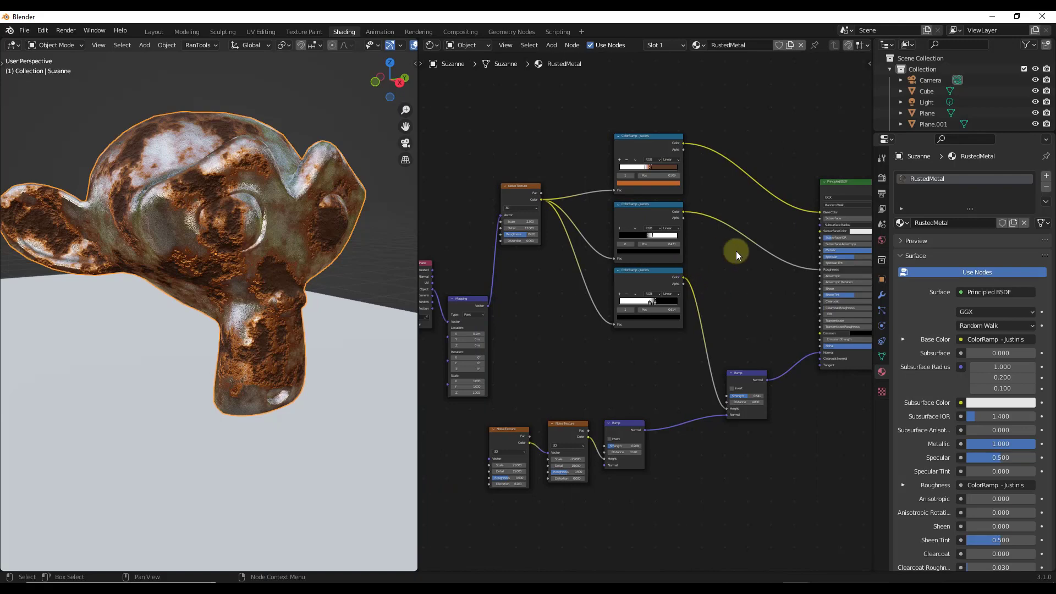
pyautogui.moveTo(743, 257); pyautogui.dragTo(642, 287, button='middle')
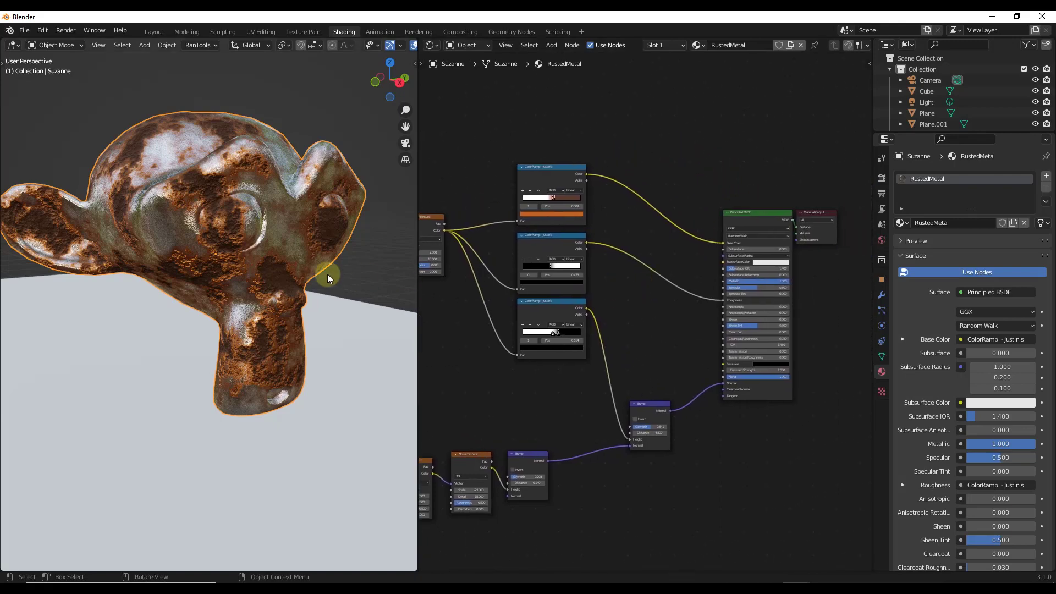
# Step: Move the Material Output node up and to the right, well clear of the Principled BSDF node
pyautogui.scroll(5, 247, 224)
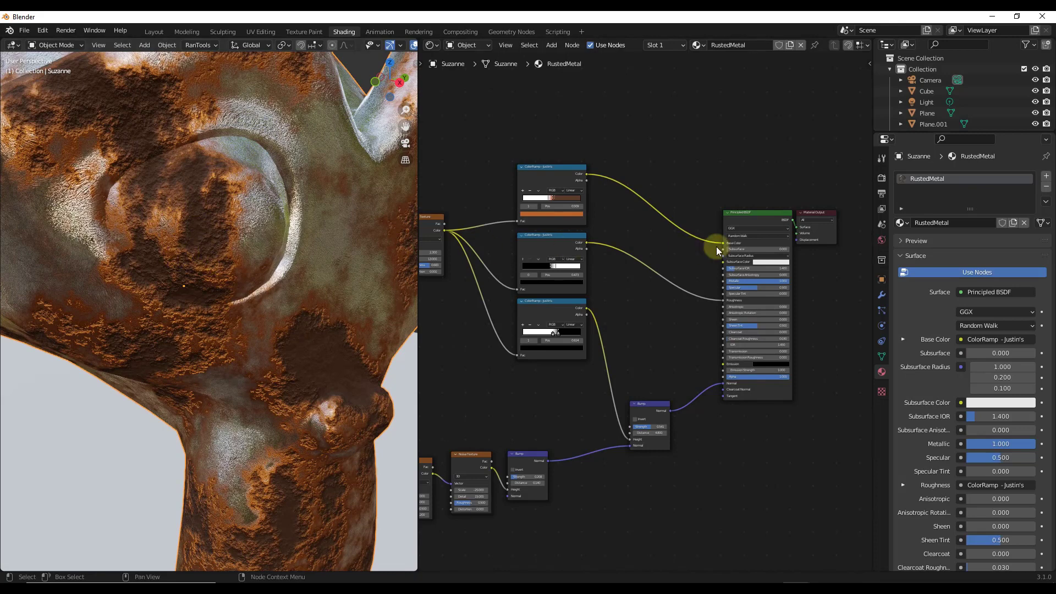
pyautogui.moveTo(816, 218); pyautogui.dragTo(857, 247)
pyautogui.scroll(4, 530, 190)
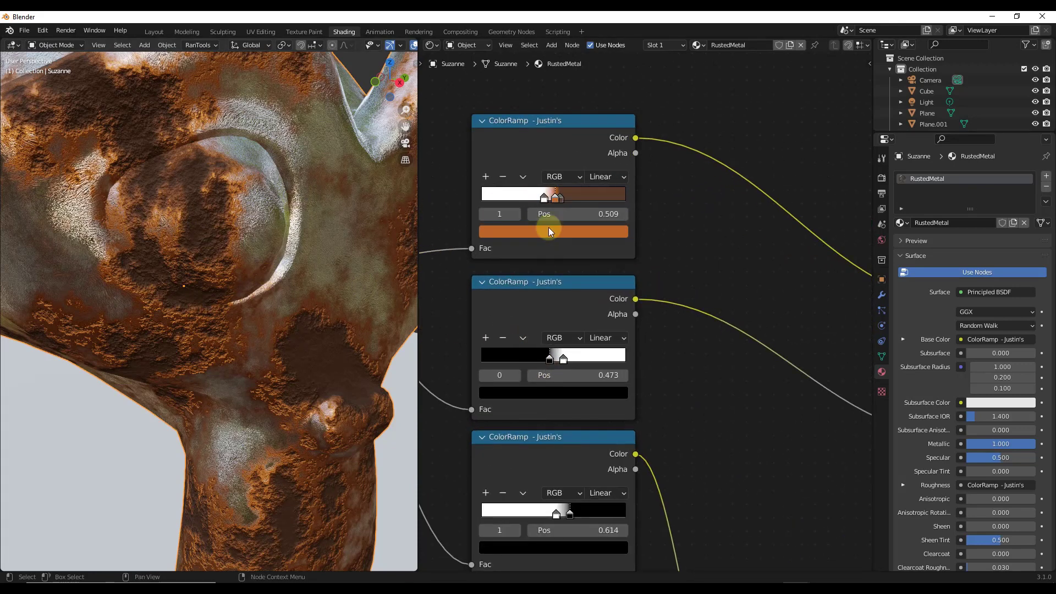
pyautogui.click(550, 137)
pyautogui.scroll(-2, 547, 154)
pyautogui.scroll(-2, 550, 169)
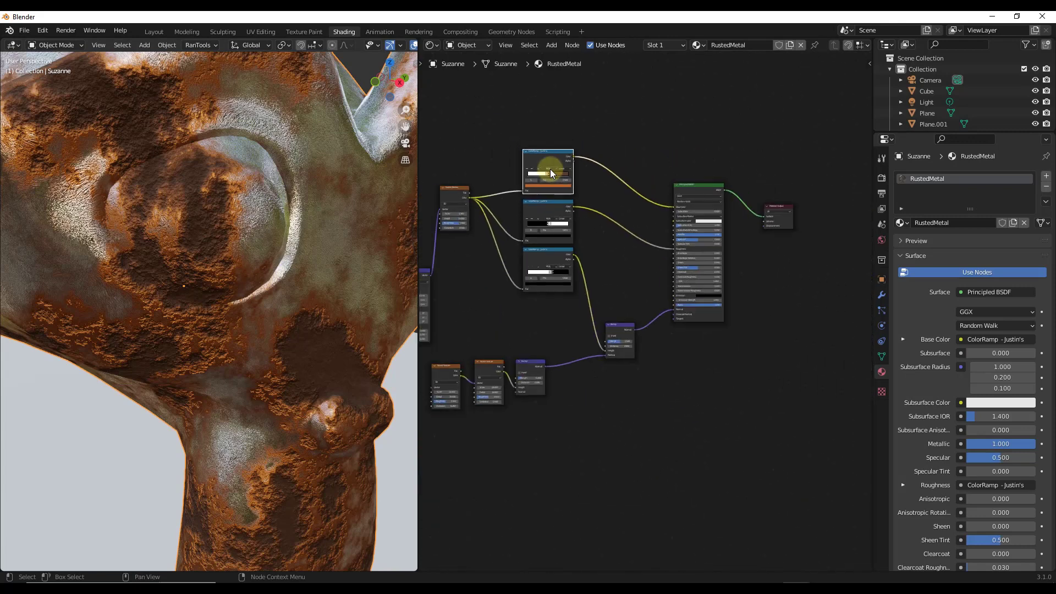
pyautogui.scroll(1, 783, 120)
pyautogui.moveTo(814, 246); pyautogui.dragTo(850, 156)
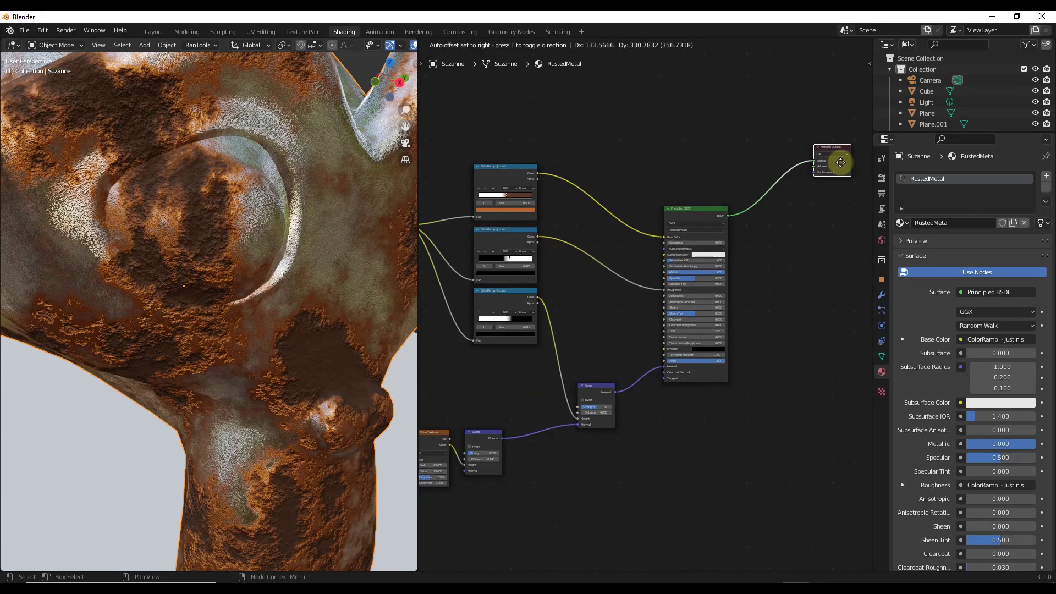
# Step: Preview the top Color Ramp node's output on the Suzanne model with Node Wrangler
pyautogui.click(498, 174)
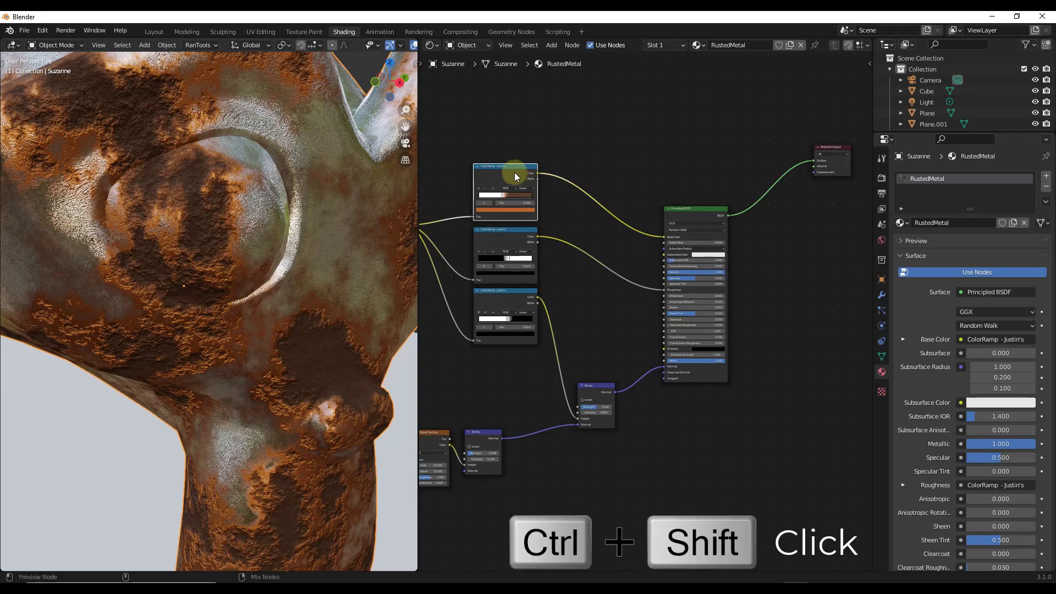
pyautogui.keyDown('ctrl'); pyautogui.keyDown('shift'); pyautogui.click(514, 175); pyautogui.keyUp('shift'); pyautogui.keyUp('ctrl')
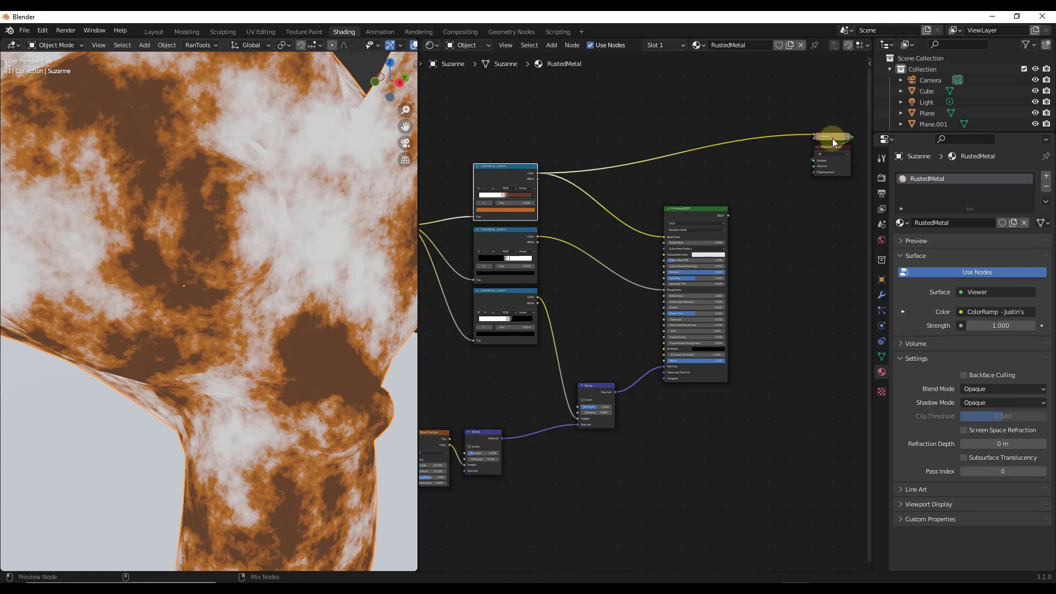
pyautogui.scroll(-5, 210, 269)
pyautogui.moveTo(195, 254); pyautogui.dragTo(224, 277, button='middle')
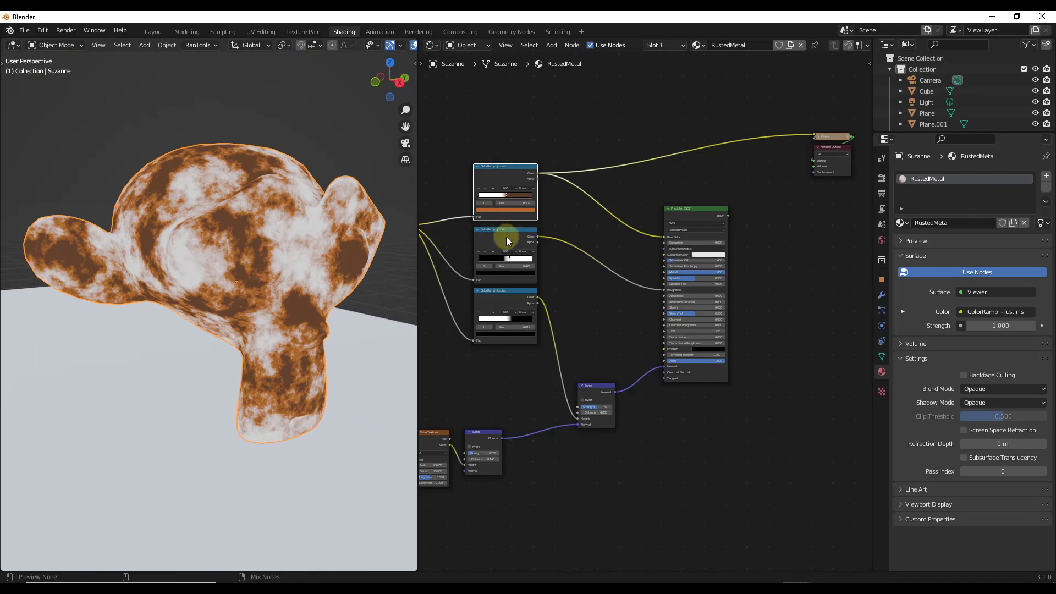
# Step: Preview the middle and bottom Color Ramp nodes on the model and go back up to the top one
pyautogui.keyDown('ctrl'); pyautogui.keyDown('shift'); pyautogui.click(506, 236); pyautogui.keyUp('shift'); pyautogui.keyUp('ctrl')
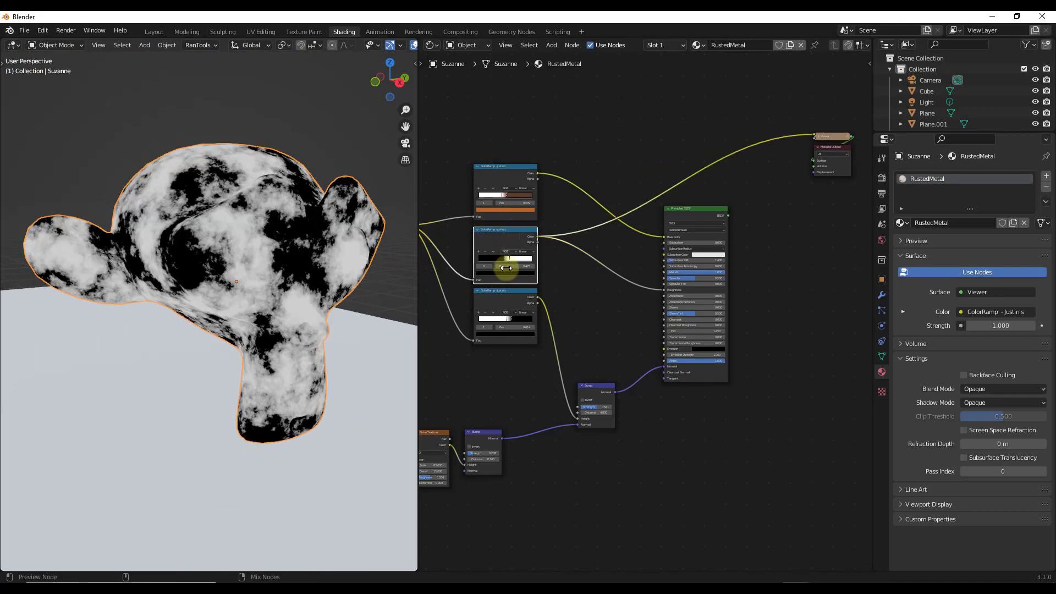
pyautogui.keyDown('ctrl'); pyautogui.keyDown('shift'); pyautogui.click(502, 298); pyautogui.keyUp('shift'); pyautogui.keyUp('ctrl')
pyautogui.keyDown('ctrl'); pyautogui.keyDown('shift'); pyautogui.click(506, 245); pyautogui.keyUp('shift'); pyautogui.keyUp('ctrl')
pyautogui.keyDown('ctrl'); pyautogui.keyDown('shift'); pyautogui.click(506, 168); pyautogui.keyUp('shift'); pyautogui.keyUp('ctrl')
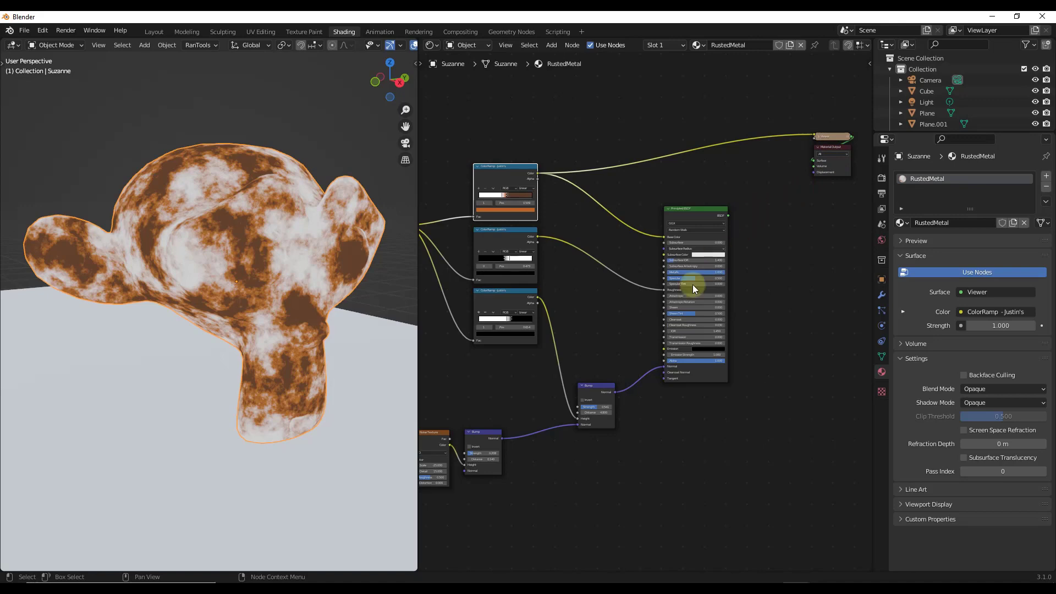
# Step: Preview the Noise Texture beside the lower Bump node and the Noise Texture that feeds the three Color Ramps
pyautogui.scroll(1, 567, 398)
pyautogui.scroll(3, 416, 457)
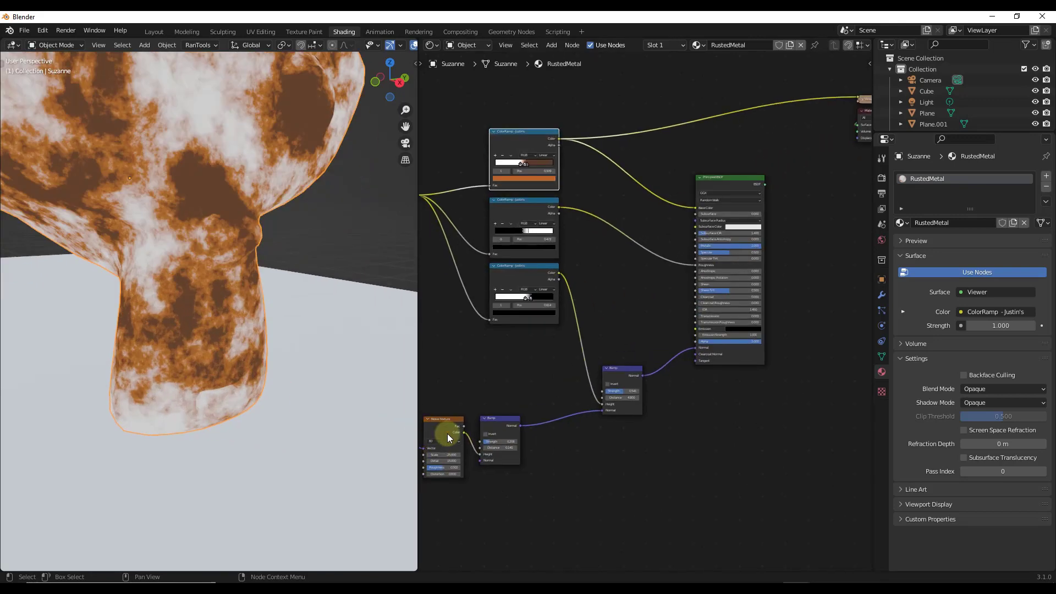
pyautogui.keyDown('ctrl'); pyautogui.keyDown('shift'); pyautogui.click(446, 427); pyautogui.keyUp('shift'); pyautogui.keyUp('ctrl')
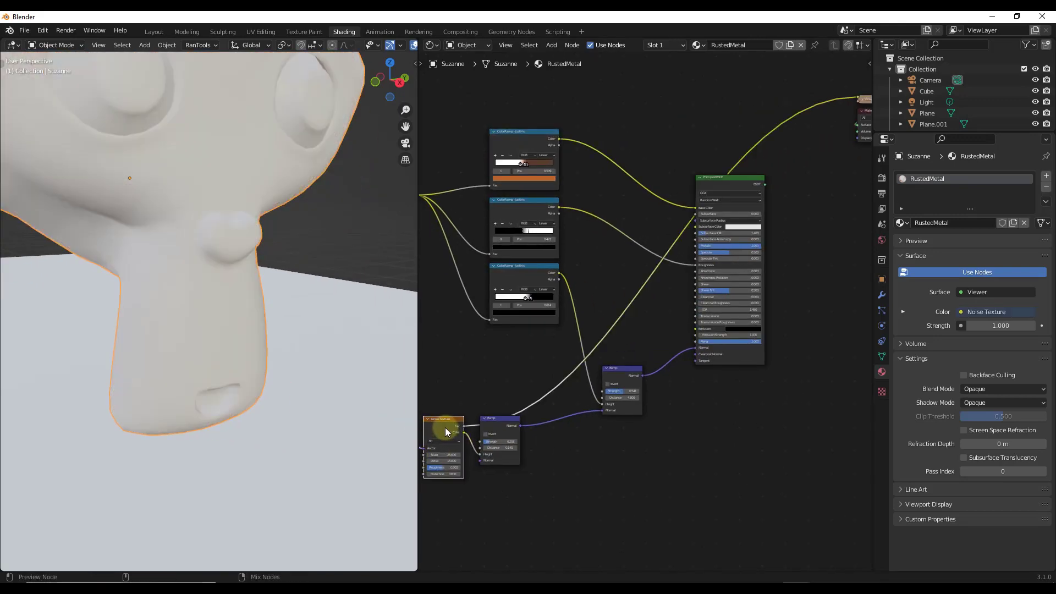
pyautogui.scroll(-2, 729, 411)
pyautogui.scroll(-2, 507, 350)
pyautogui.scroll(5, 536, 357)
pyautogui.scroll(1, 536, 357)
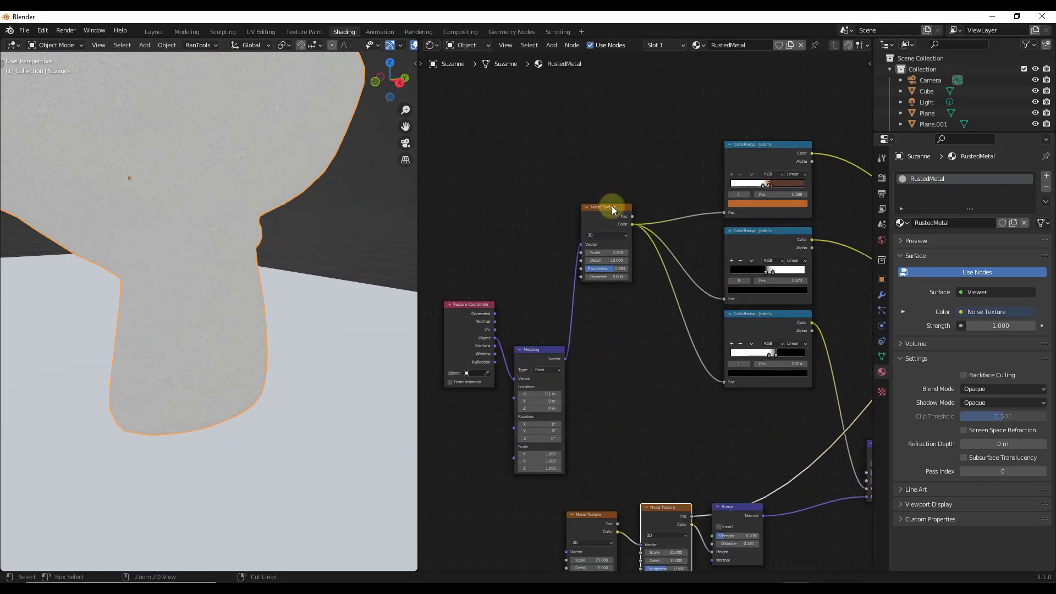
pyautogui.keyDown('ctrl'); pyautogui.keyDown('shift'); pyautogui.click(611, 207); pyautogui.keyUp('shift'); pyautogui.keyUp('ctrl')
pyautogui.scroll(3, 607, 220)
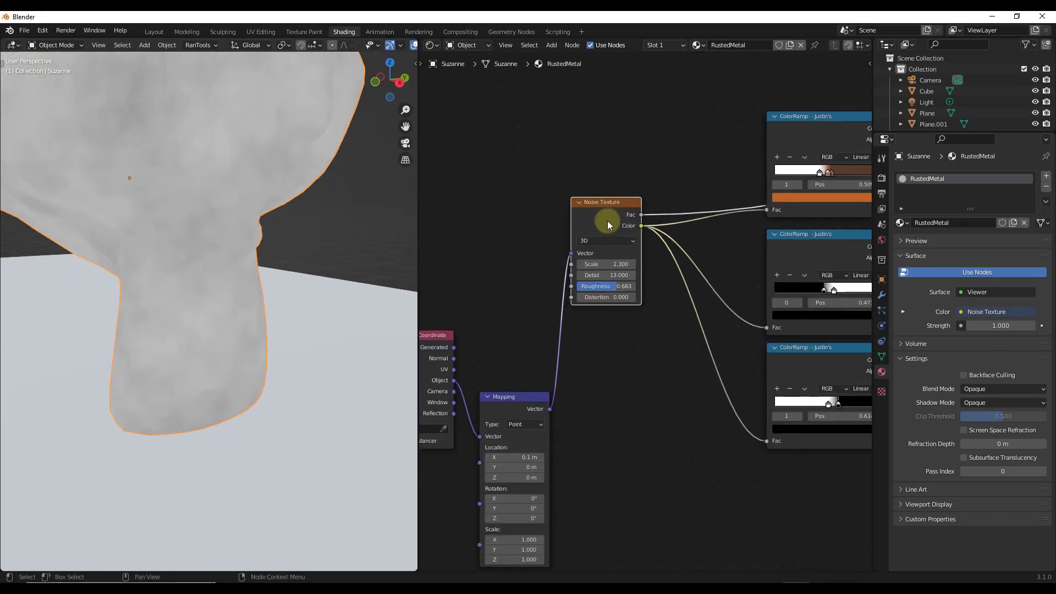
# Step: Preview the bottom Color Ramp and the middle Color Ramp on the model
pyautogui.scroll(-6, 600, 229)
pyautogui.scroll(3, 803, 304)
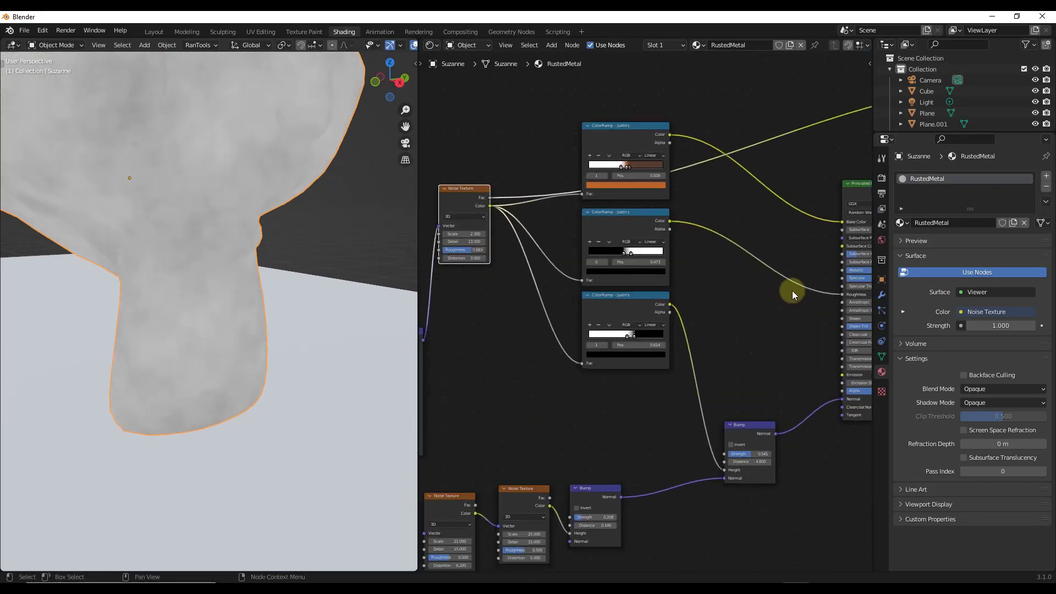
pyautogui.keyDown('ctrl'); pyautogui.keyDown('shift'); pyautogui.click(593, 303); pyautogui.keyUp('shift'); pyautogui.keyUp('ctrl')
pyautogui.keyDown('ctrl'); pyautogui.keyDown('shift'); pyautogui.click(592, 220); pyautogui.keyUp('shift'); pyautogui.keyUp('ctrl')
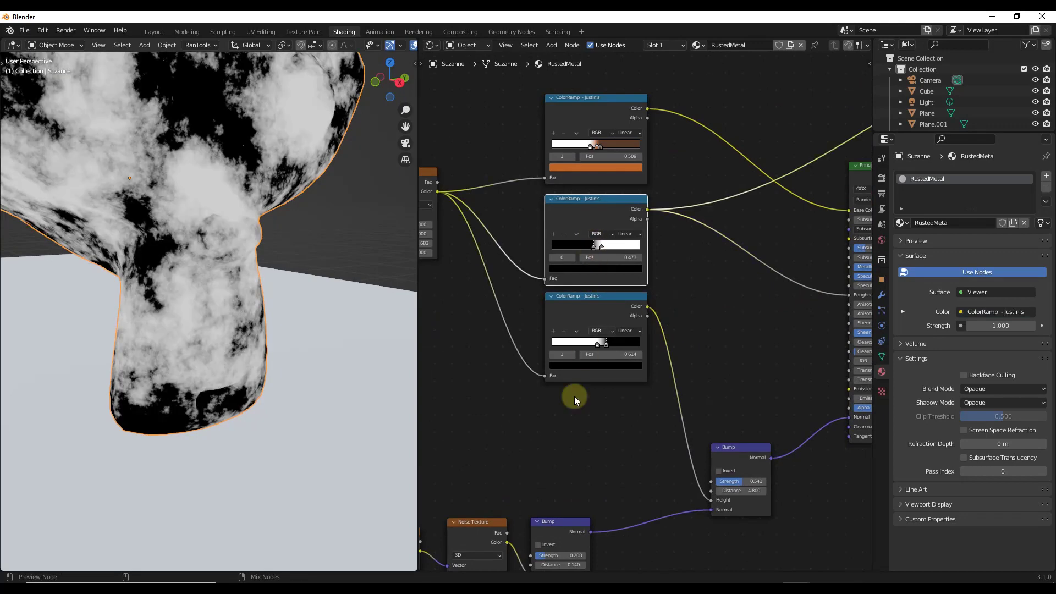
# Step: Preview the Principled BSDF node with Node Wrangler to reconnect it directly to the Material Output
pyautogui.scroll(-3, 550, 412)
pyautogui.scroll(-2, 535, 312)
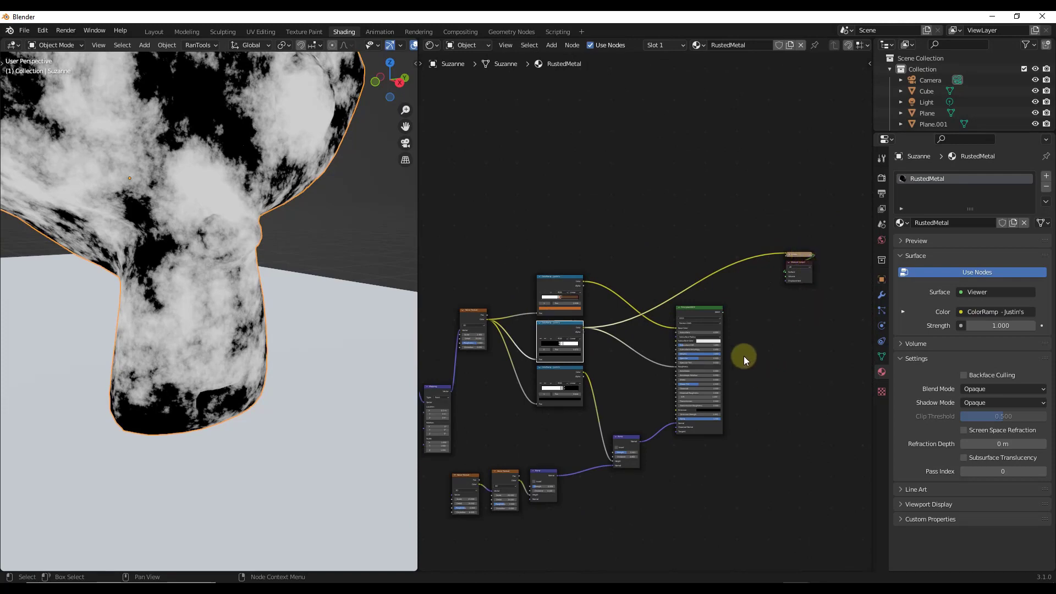
pyautogui.keyDown('ctrl'); pyautogui.keyDown('shift'); pyautogui.click(696, 315); pyautogui.keyUp('shift'); pyautogui.keyUp('ctrl')
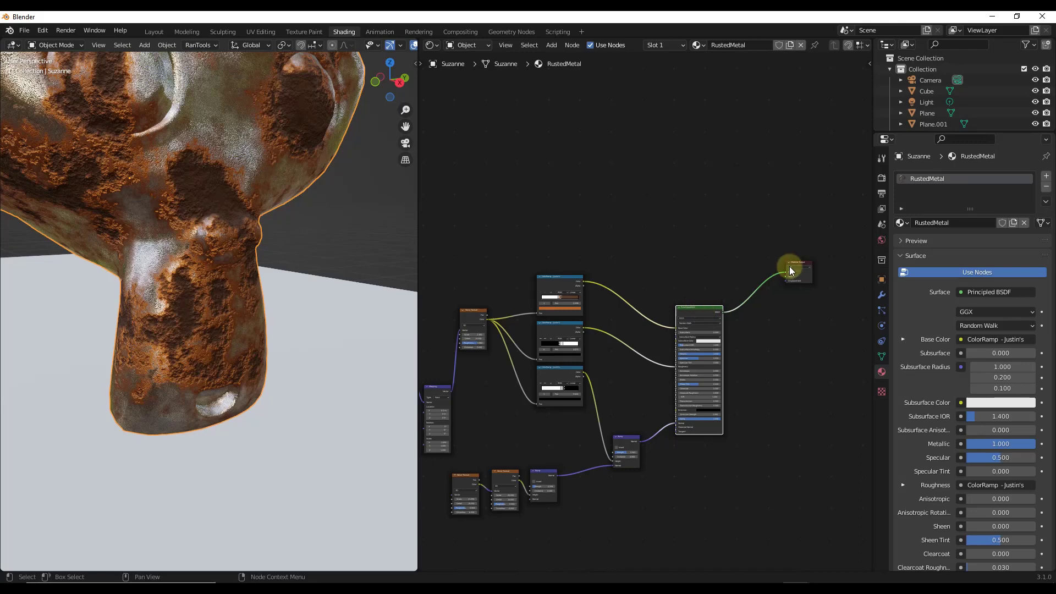
pyautogui.scroll(1, 802, 266)
pyautogui.scroll(-4, 787, 272)
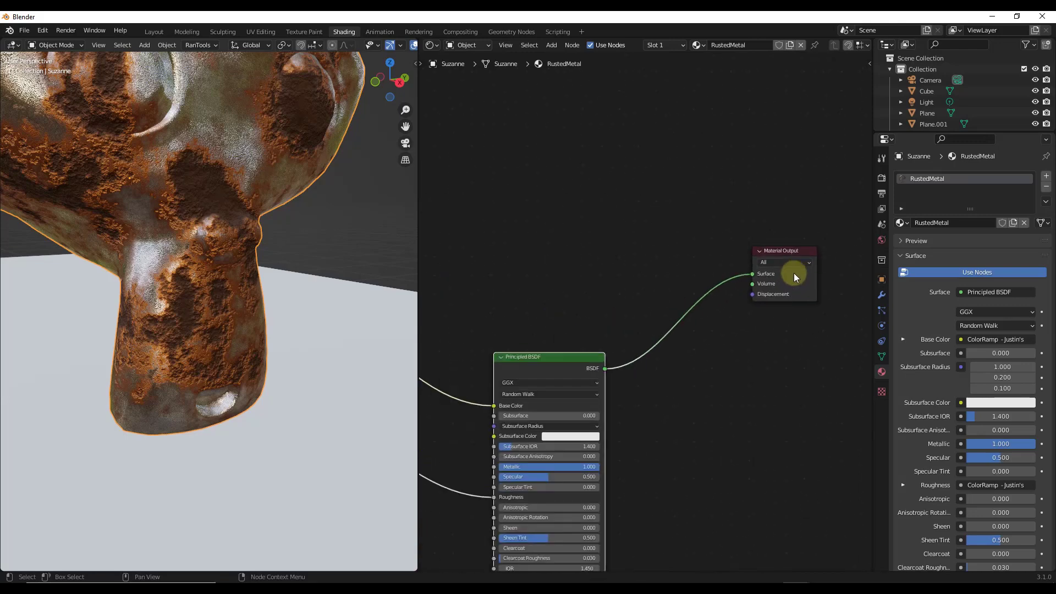
# Step: Select the ground plane Plane.001 and create a new material for it
pyautogui.click(238, 315)
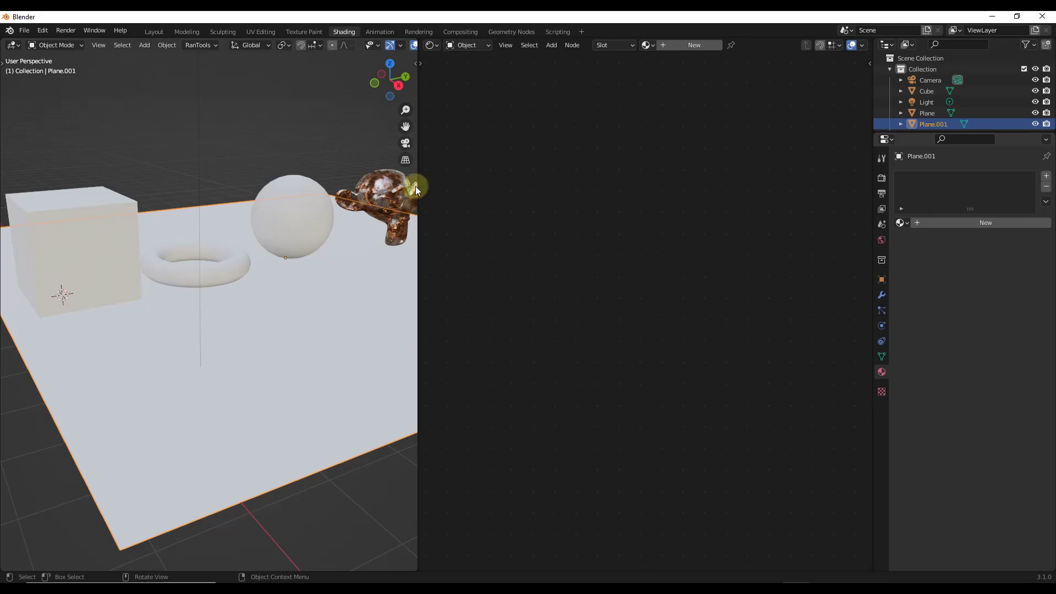
pyautogui.click(687, 45)
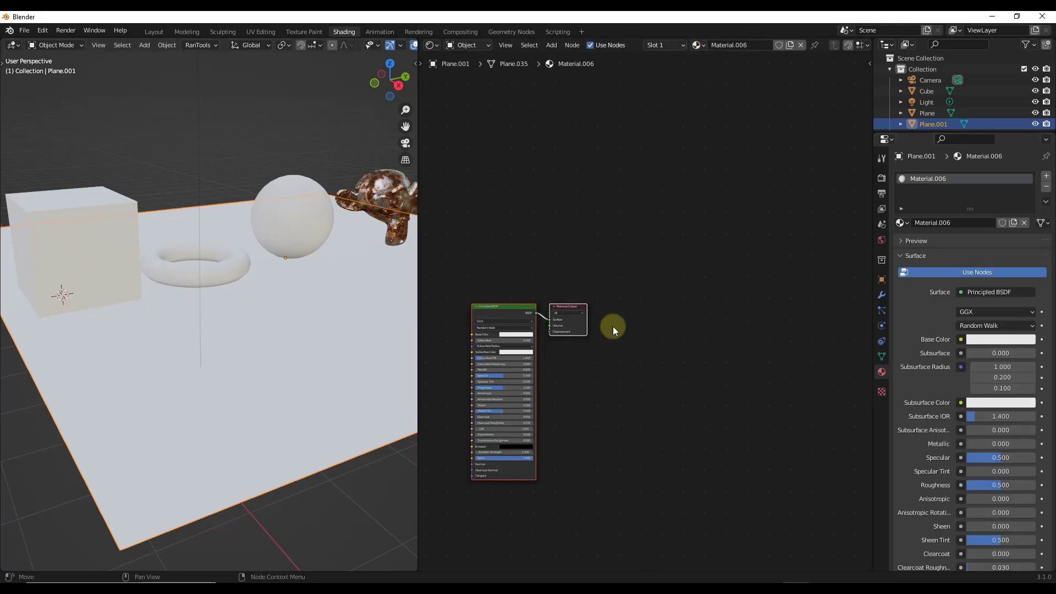
pyautogui.press('Home')
pyautogui.scroll(3, 283, 410)
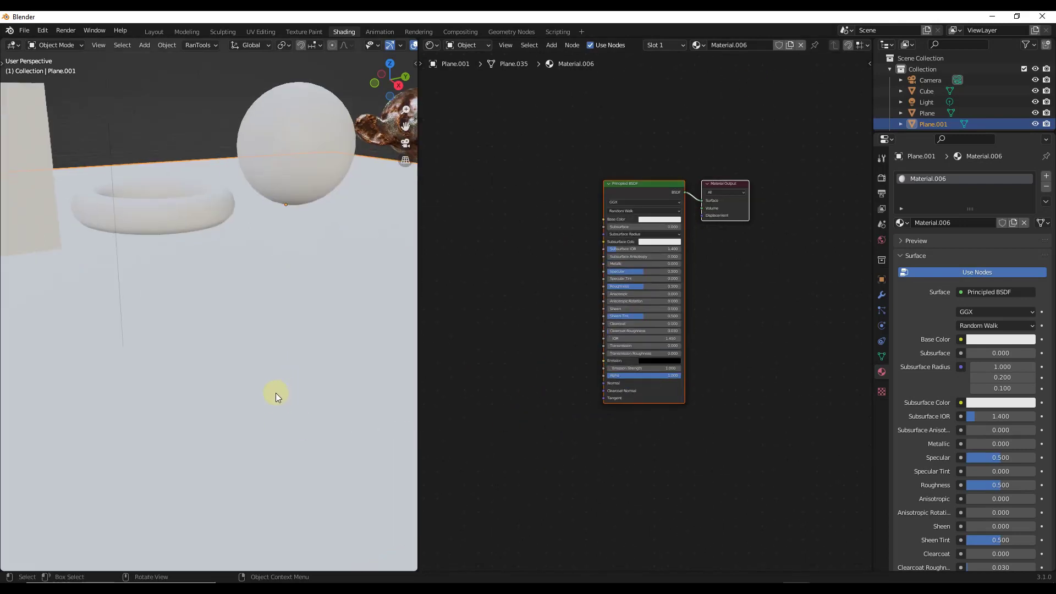
pyautogui.scroll(-4, 276, 393)
pyautogui.scroll(2, 260, 365)
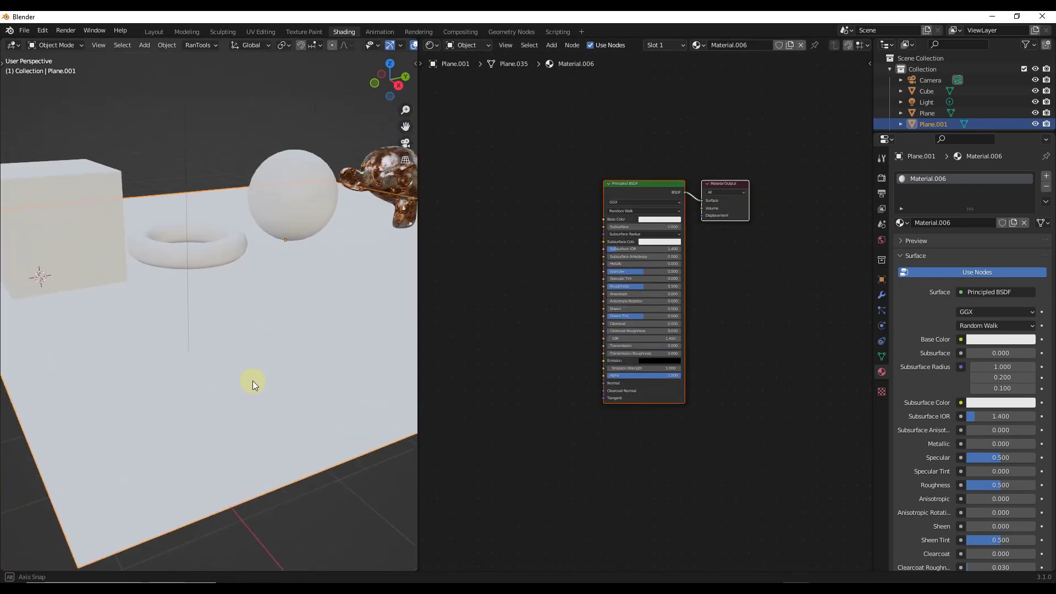
pyautogui.scroll(1, 254, 380)
pyautogui.scroll(2, 337, 359)
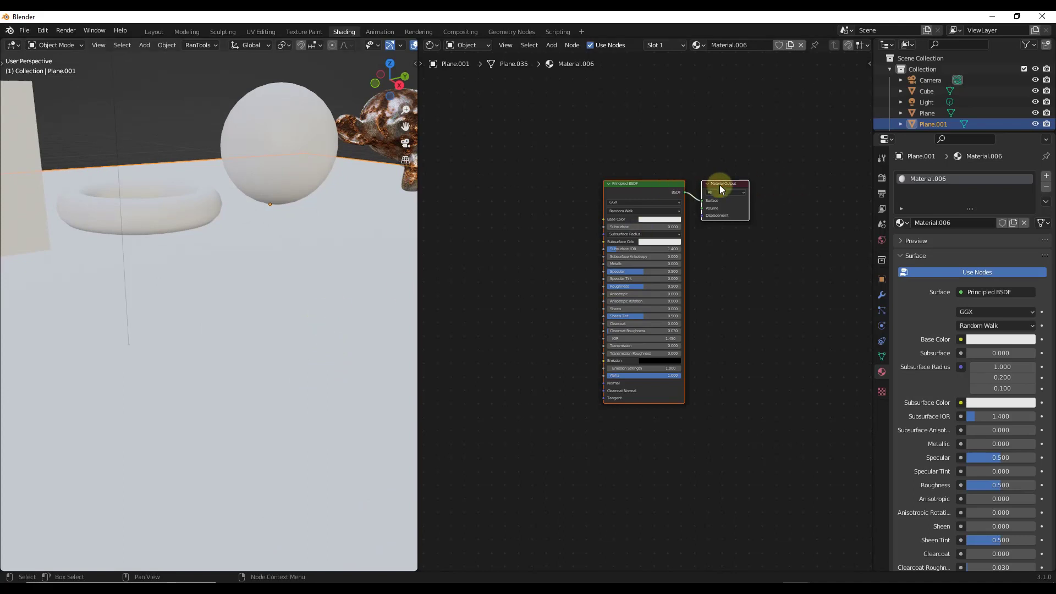
# Step: Start Node Wrangler's Principled Texture Setup on the Principled BSDF node and go up to the G:\Assets\Materials folder
pyautogui.scroll(4, 721, 187)
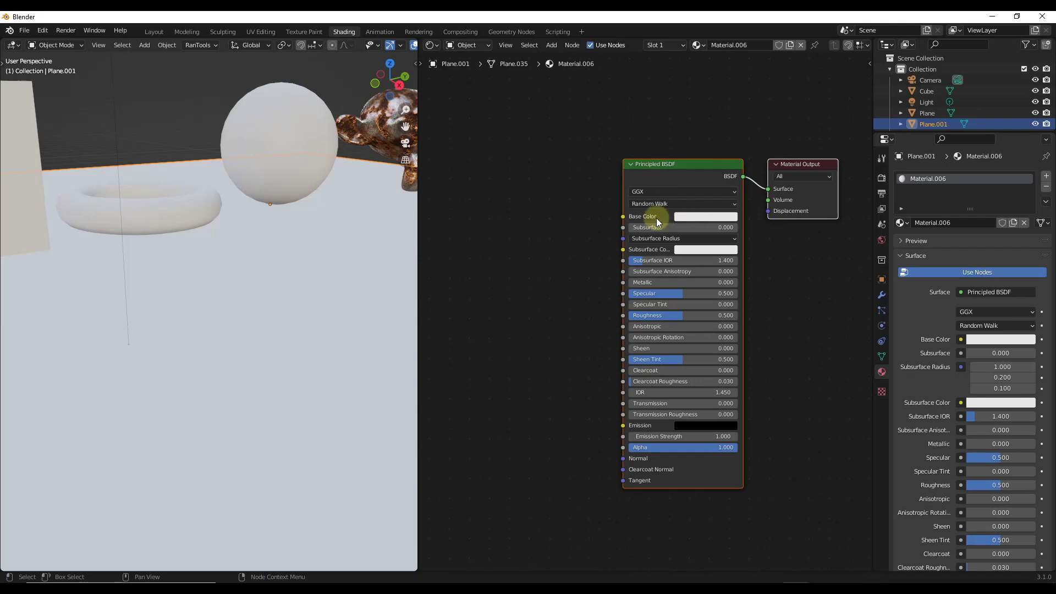
pyautogui.click(655, 169)
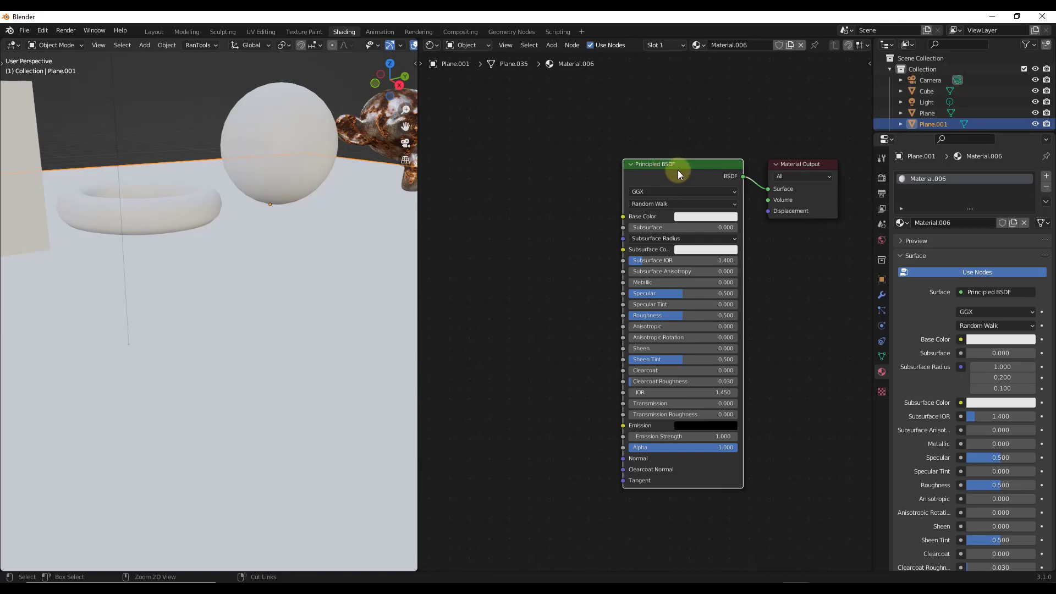
pyautogui.hotkey('ctrl', 'shift', 't')
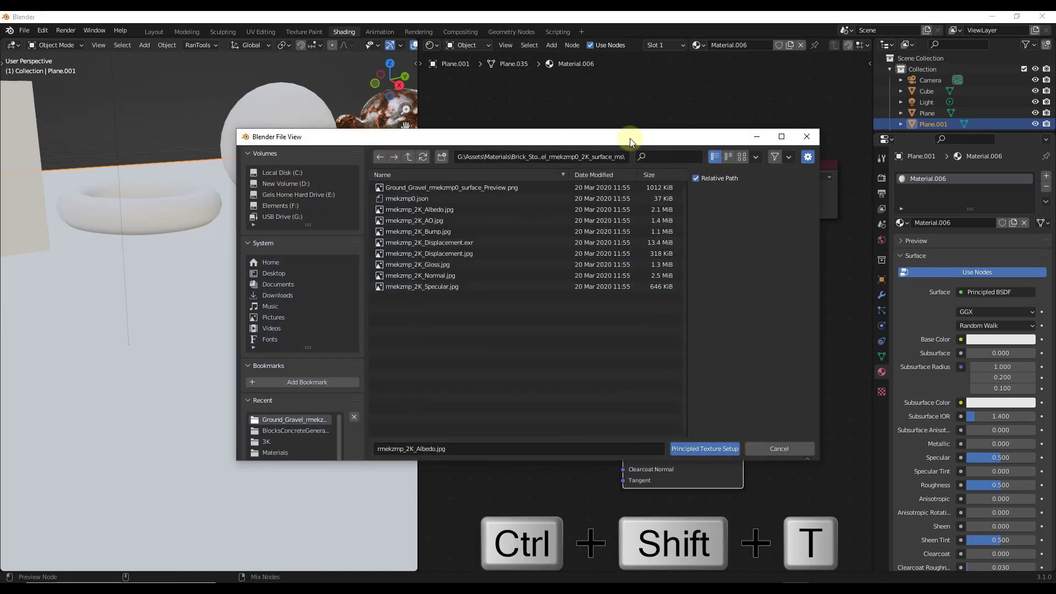
pyautogui.click(408, 157)
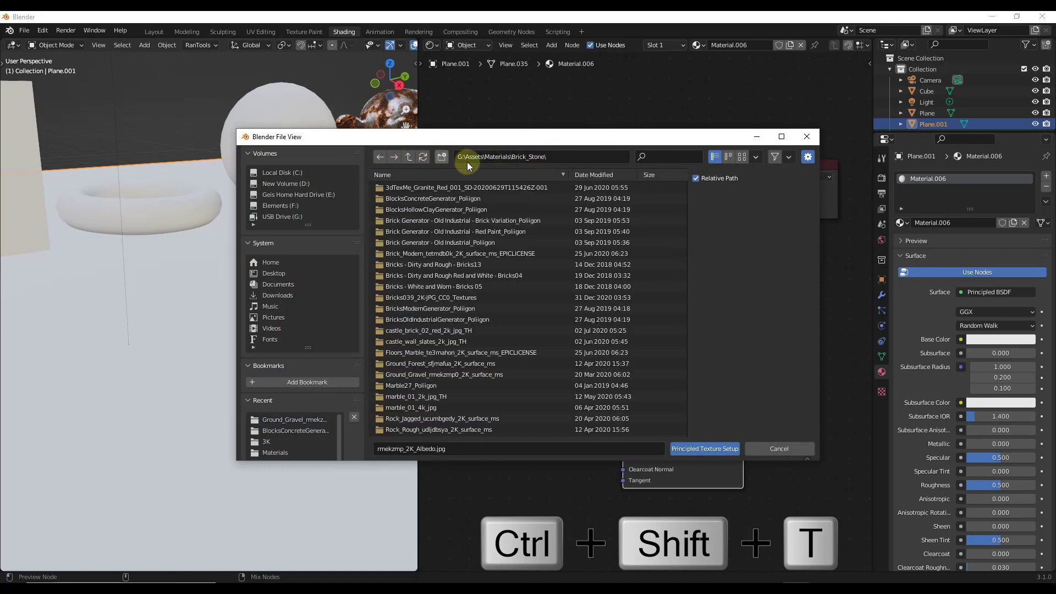
pyautogui.click(415, 160)
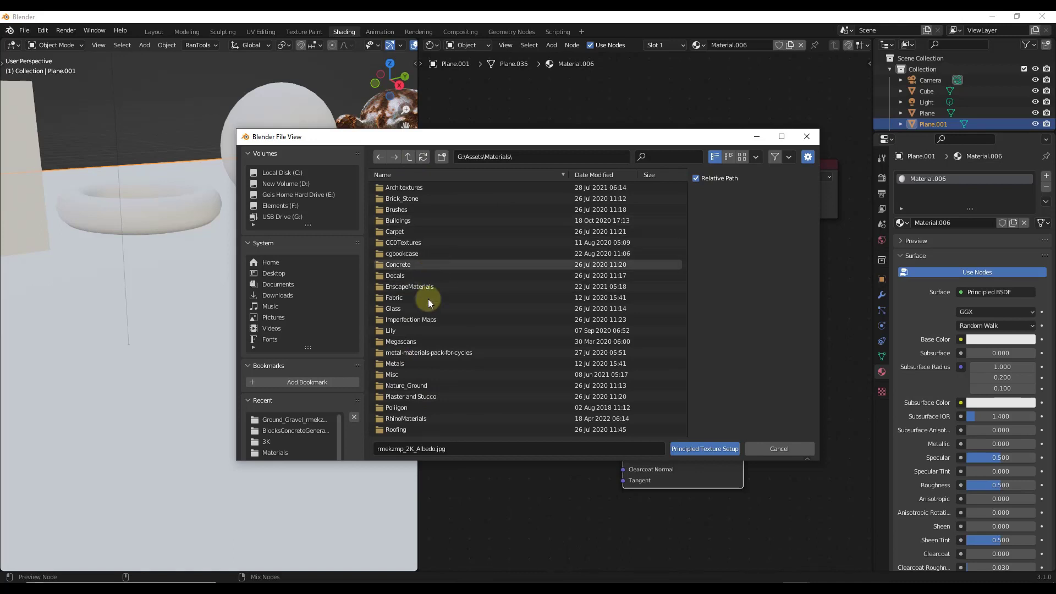
# Step: Browse through Nature_Ground and Ground_Manmade to the Concrete32 texture's REGULAR\3K folder
pyautogui.doubleClick(417, 384)
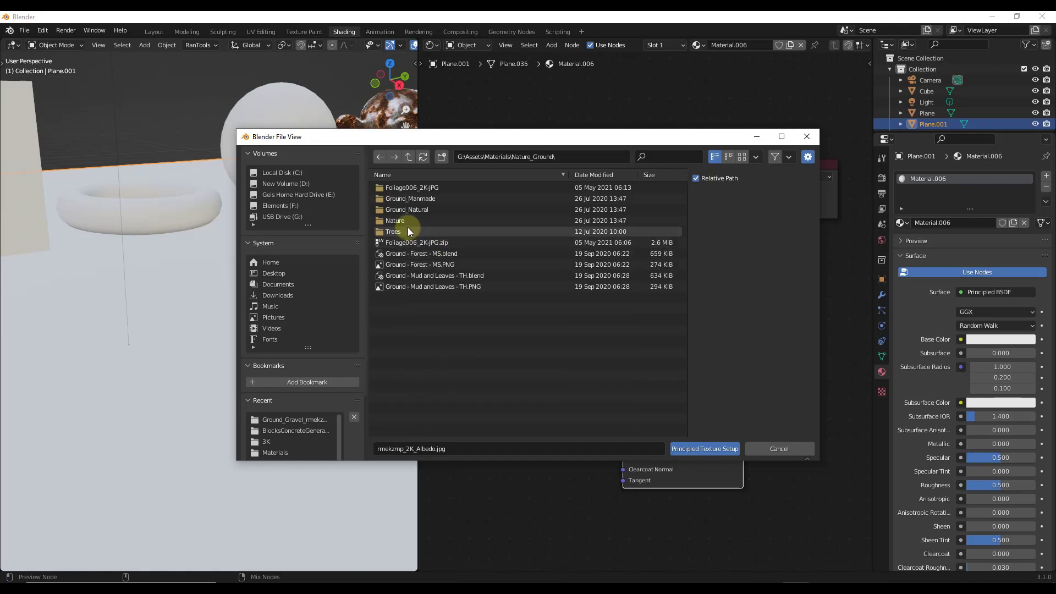
pyautogui.doubleClick(407, 200)
pyautogui.doubleClick(507, 278)
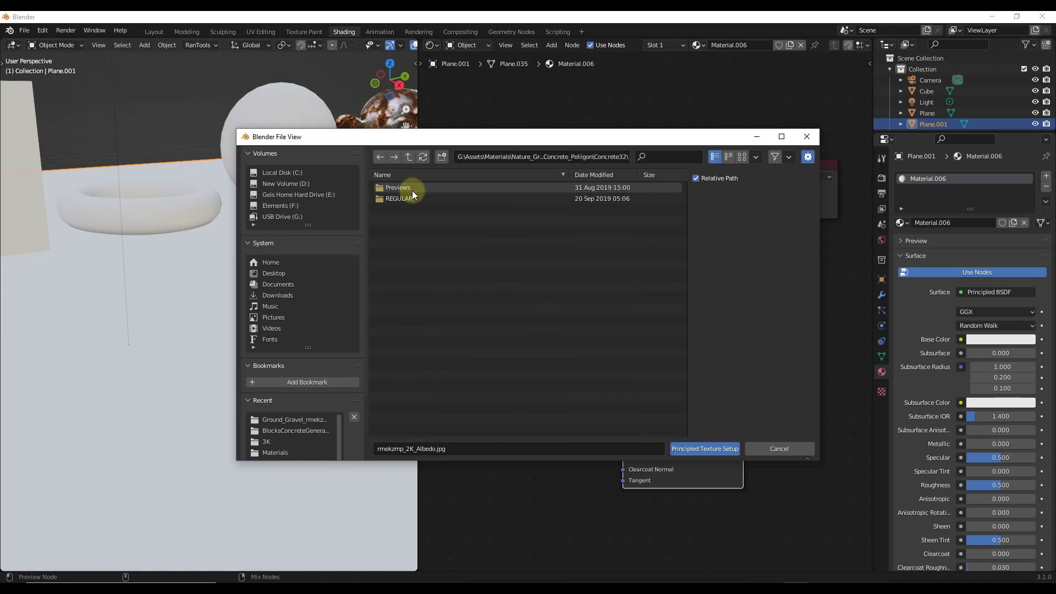
pyautogui.doubleClick(405, 196)
pyautogui.doubleClick(401, 190)
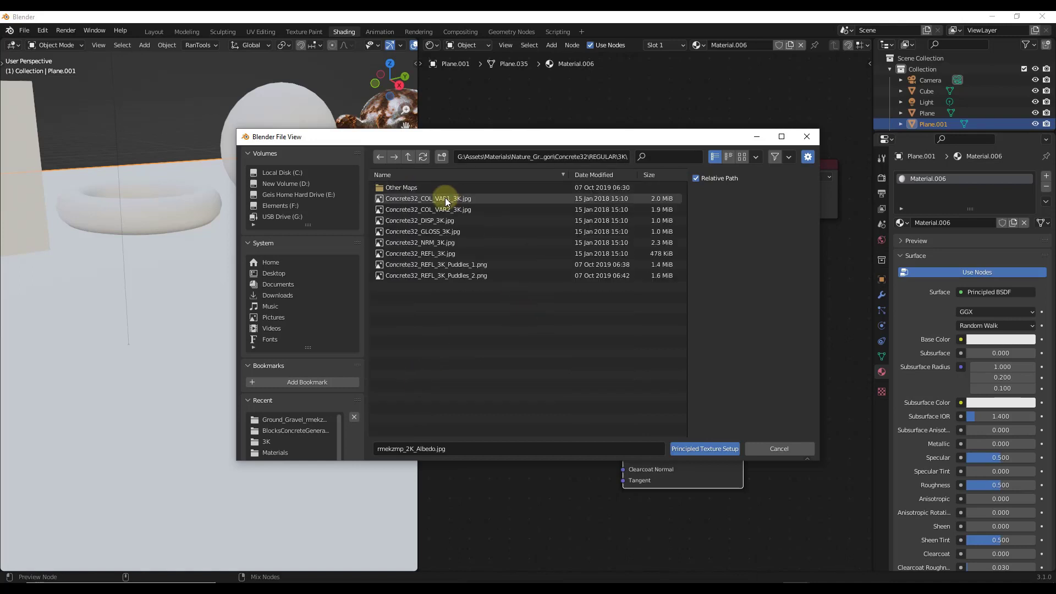
# Step: Select all eight Concrete32 image files and build the plane's textured material from them with Principled Texture Setup
pyautogui.moveTo(443, 292); pyautogui.dragTo(384, 200)
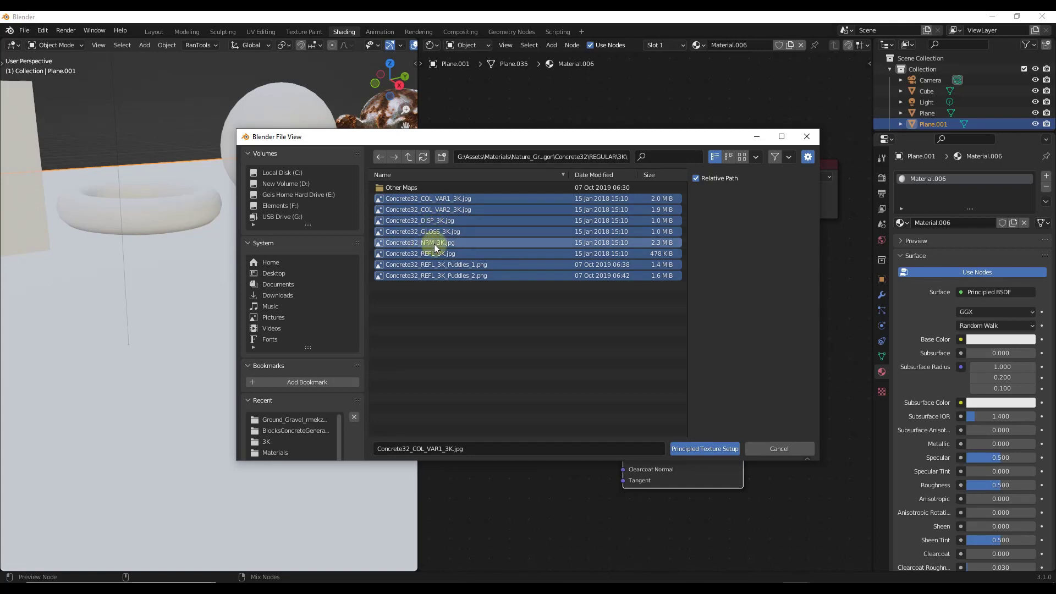
pyautogui.click(694, 448)
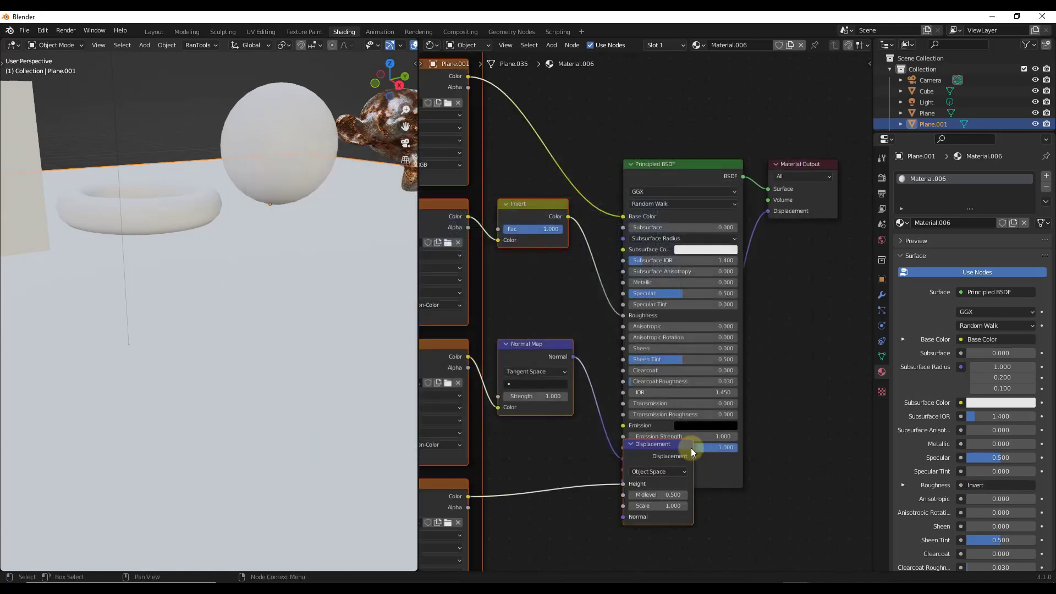
pyautogui.scroll(-4, 713, 250)
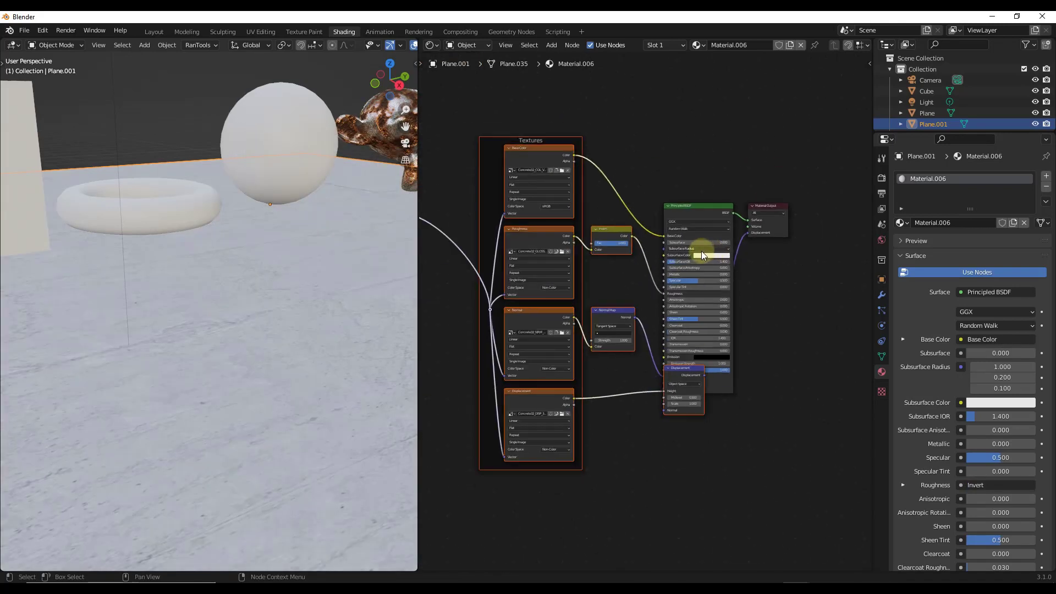
pyautogui.scroll(-6, 407, 316)
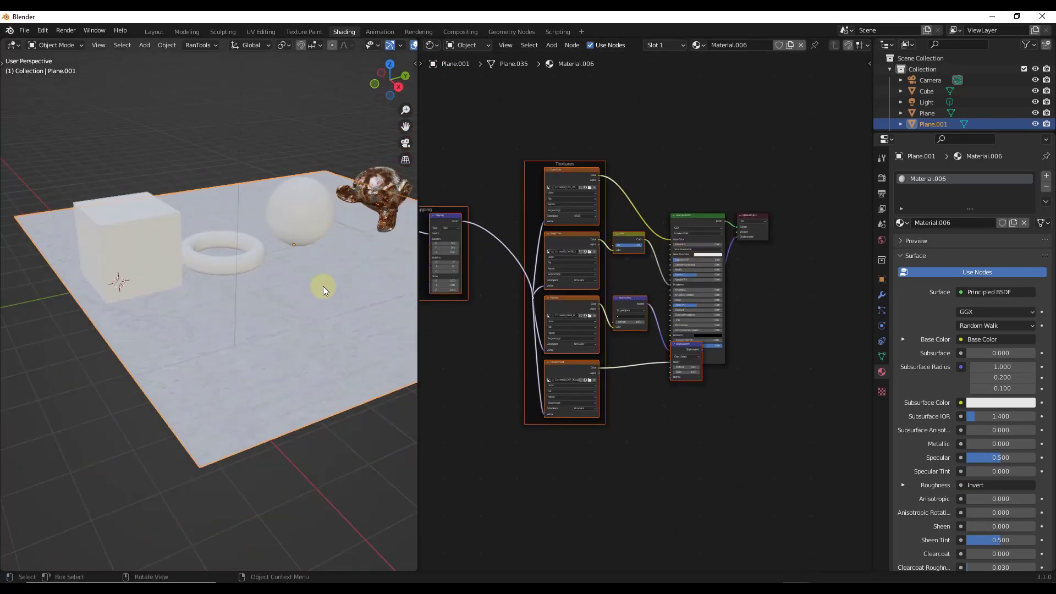
# Step: Inspect the concrete surface on the plane and the generated Mapping and Textures node frames up to the Principled BSDF
pyautogui.scroll(5, 302, 301)
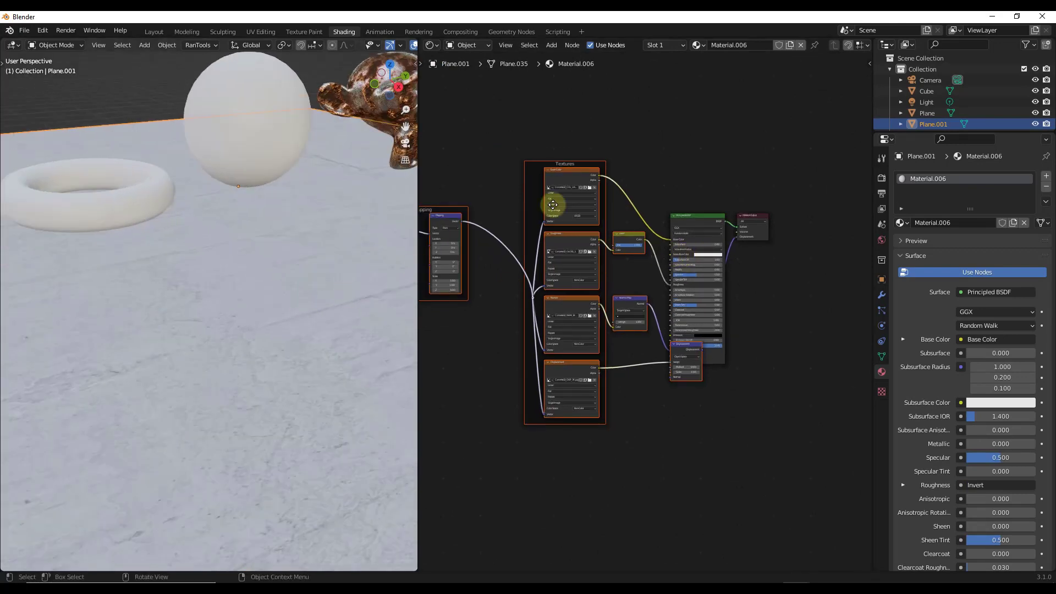
pyautogui.moveTo(557, 164); pyautogui.dragTo(510, 174)
pyautogui.scroll(-2, 776, 248)
pyautogui.scroll(6, 488, 259)
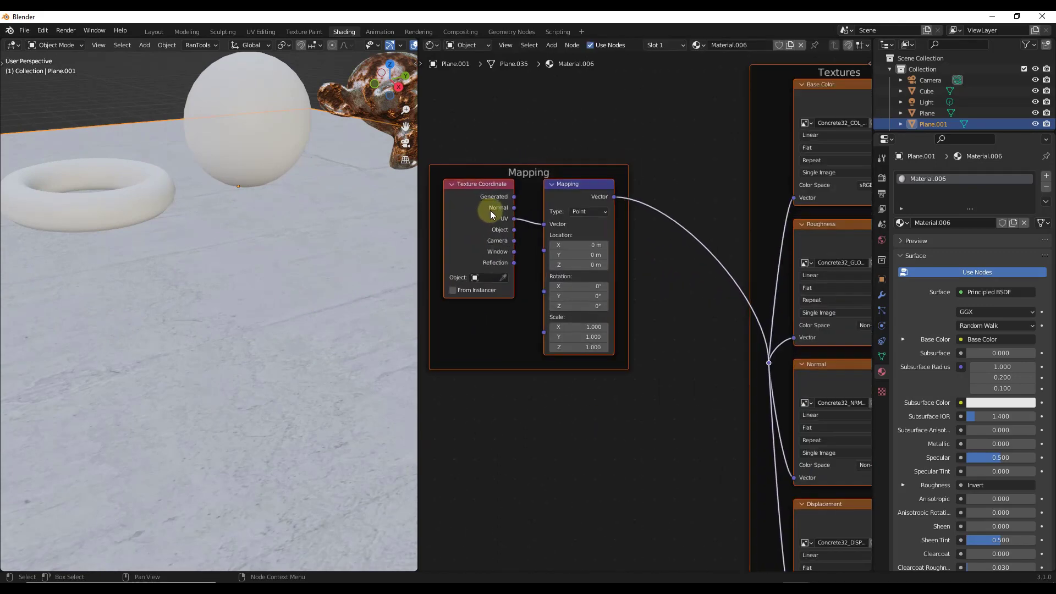
pyautogui.scroll(-7, 537, 315)
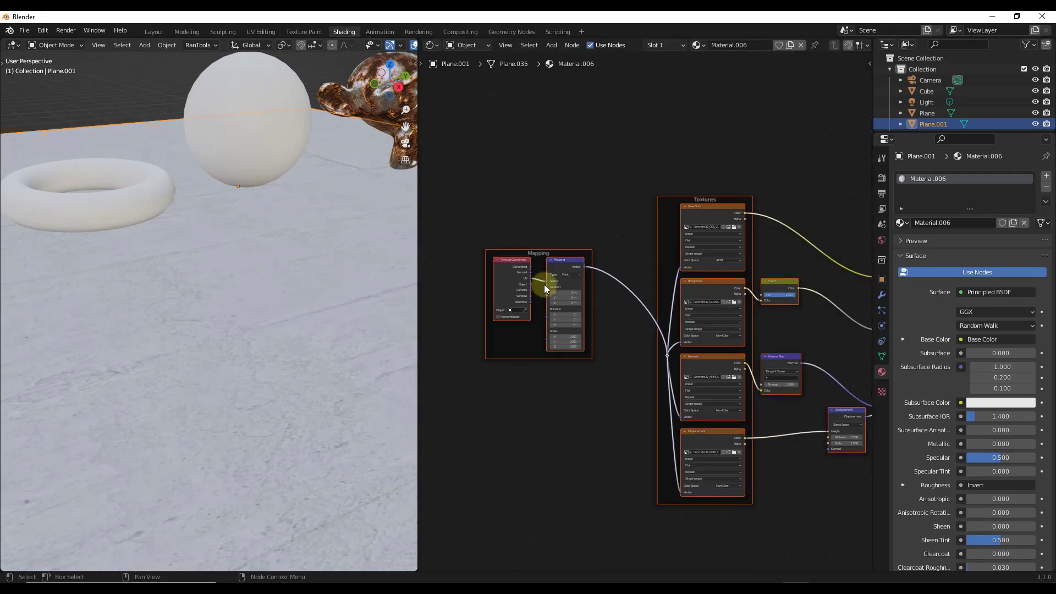
pyautogui.moveTo(758, 299); pyautogui.dragTo(686, 257, button='middle')
pyautogui.scroll(4, 685, 257)
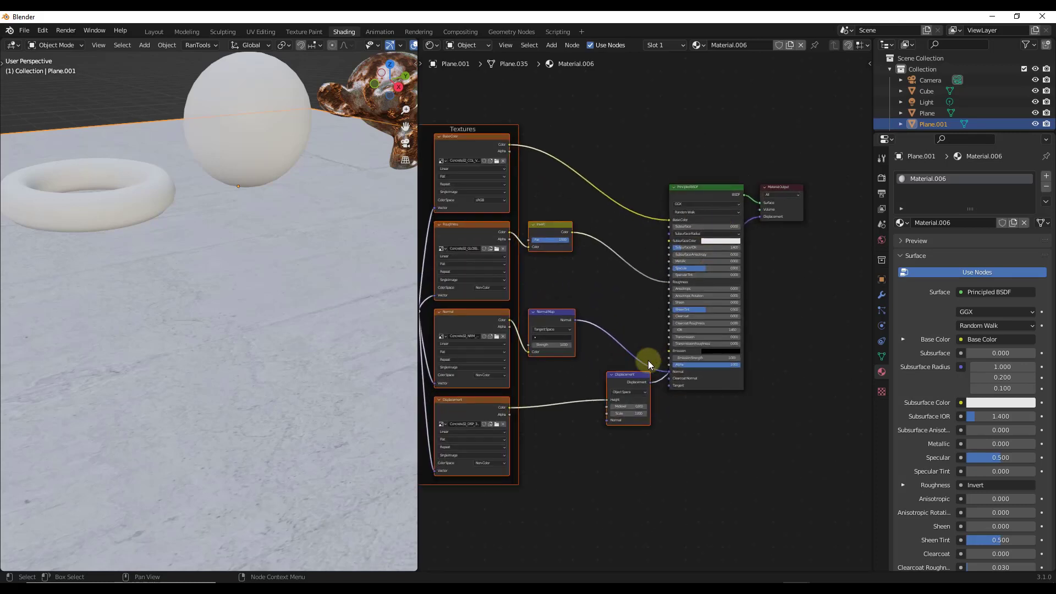
# Step: Spread out the Displacement, Material Output and Normal Map nodes so their links in the concrete material are easy to read
pyautogui.moveTo(626, 372); pyautogui.dragTo(715, 432)
pyautogui.moveTo(785, 189); pyautogui.dragTo(856, 231)
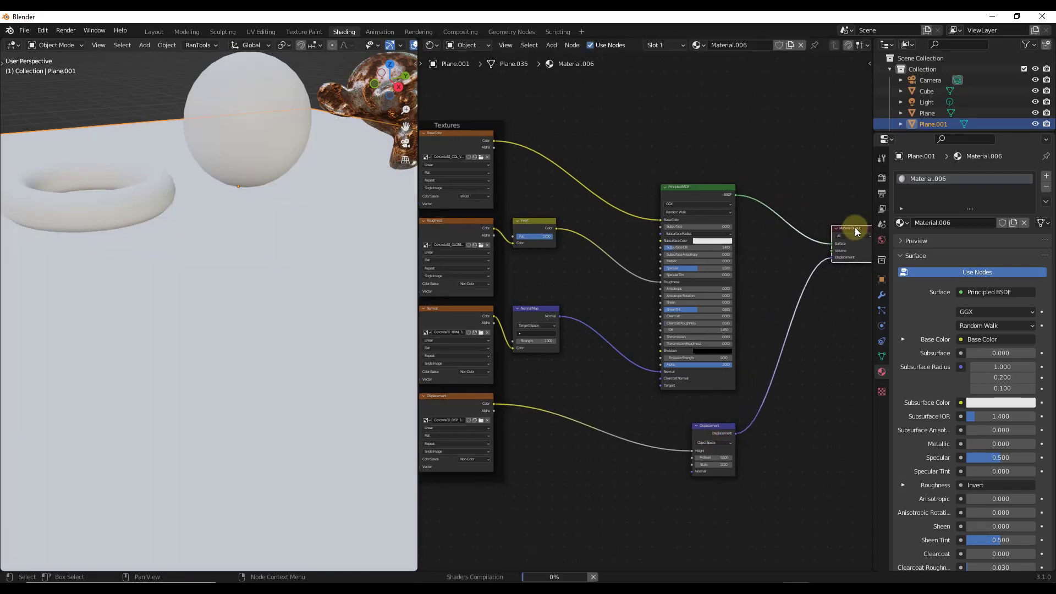
pyautogui.moveTo(538, 309); pyautogui.dragTo(555, 318)
# Step: Examine the Normal Map and Displacement connections, the whole concrete plane and the complete node setup
pyautogui.scroll(3, 630, 359)
pyautogui.scroll(-5, 226, 279)
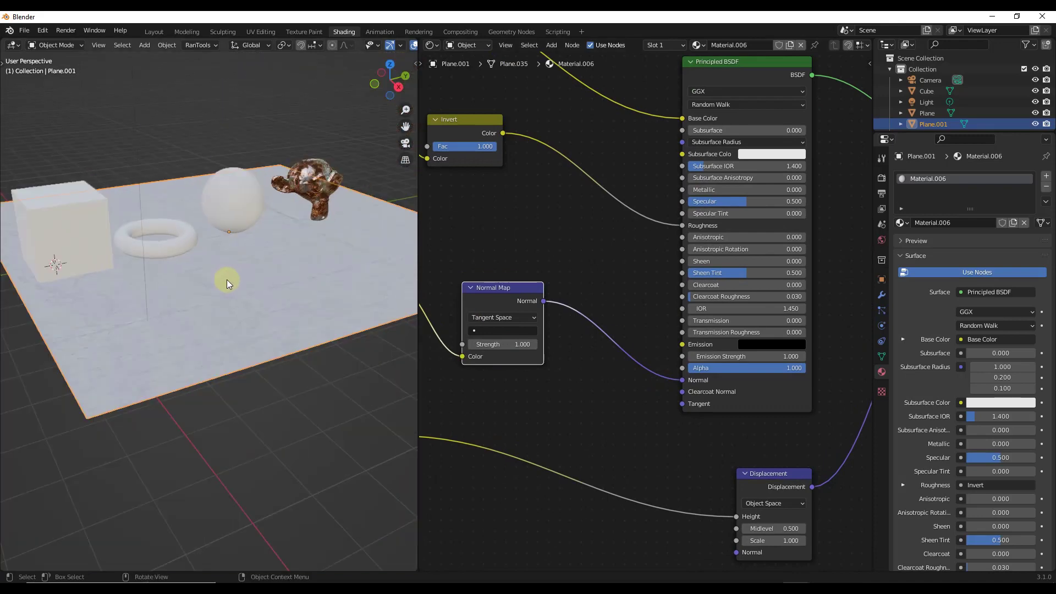
pyautogui.scroll(3, 189, 297)
pyautogui.scroll(-2, 186, 284)
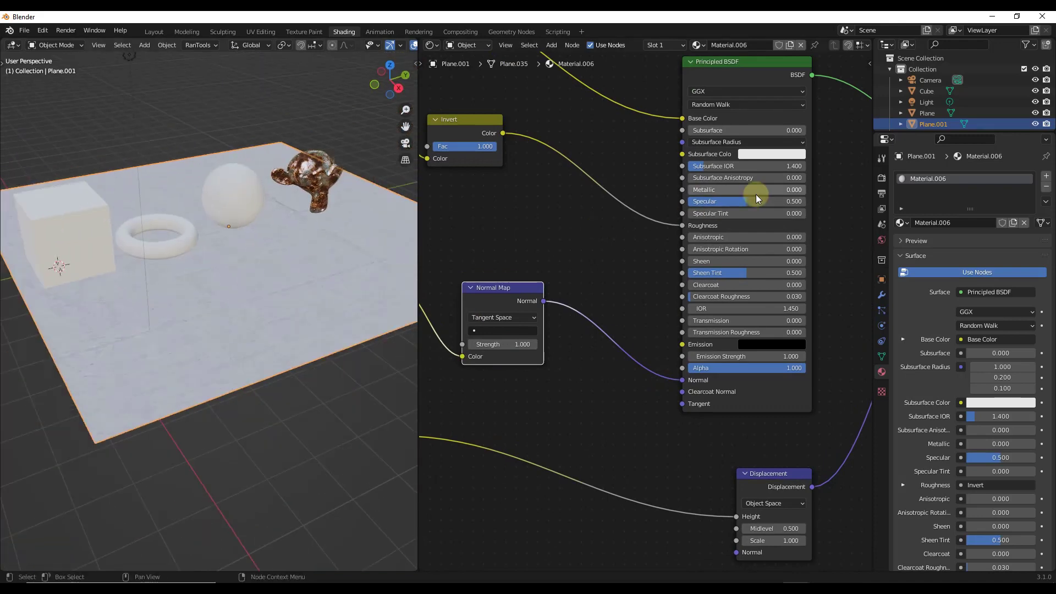
pyautogui.scroll(-4, 755, 193)
pyautogui.keyDown('ctrl'); pyautogui.hscroll(-2, 615, 167); pyautogui.keyUp('ctrl')
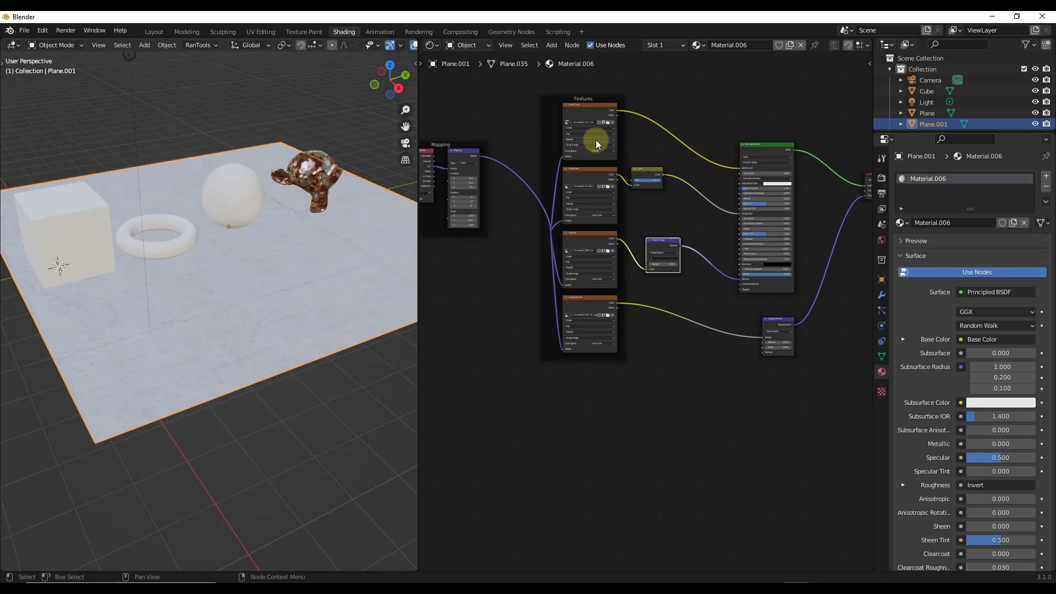
# Step: Select the cube, create a new material for it and space its Principled BSDF and Material Output nodes apart
pyautogui.scroll(3, 207, 203)
pyautogui.click(207, 203)
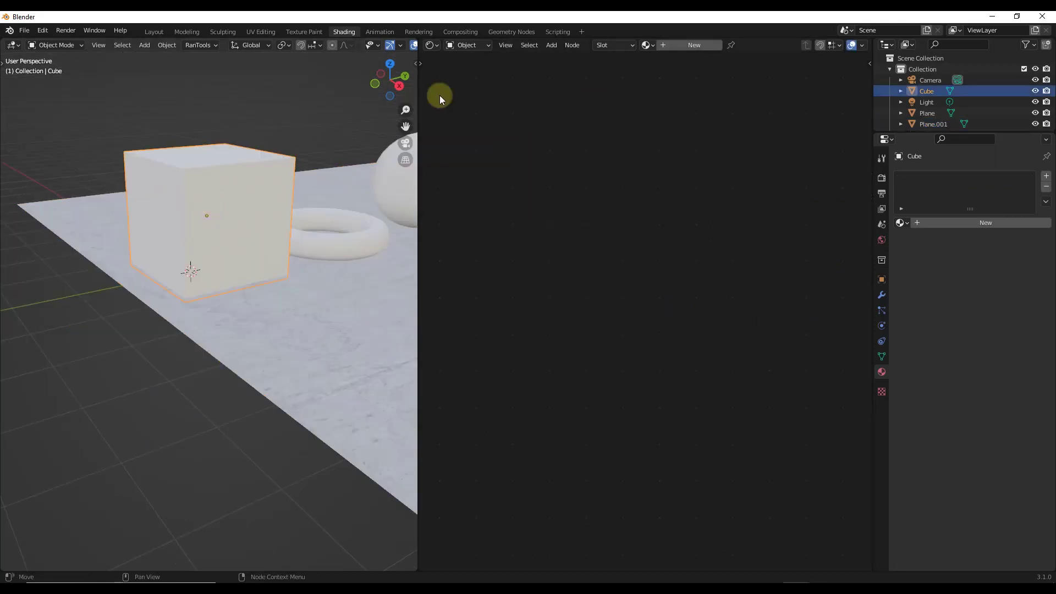
pyautogui.click(682, 44)
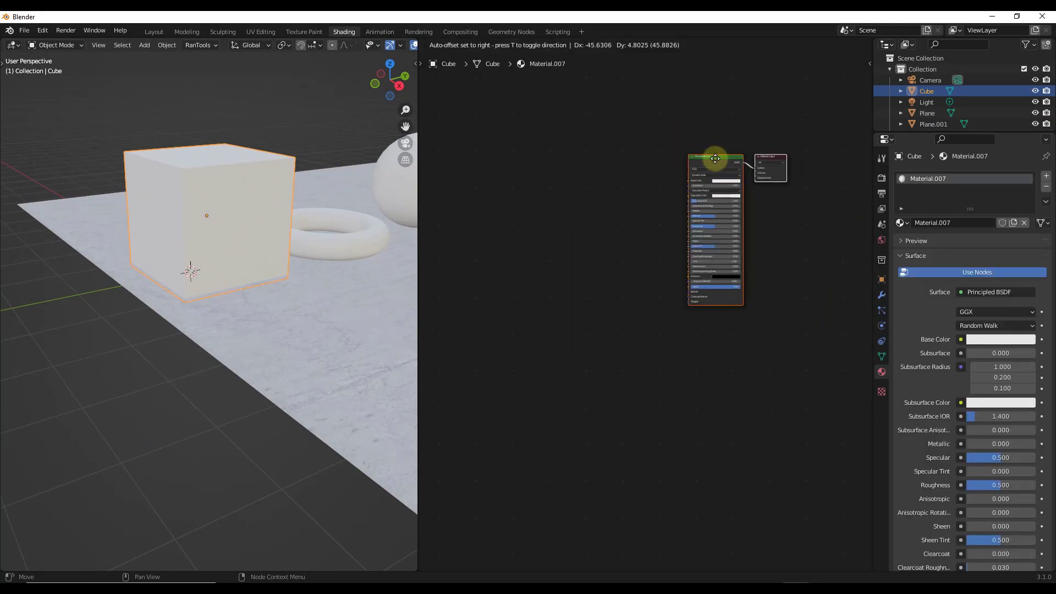
pyautogui.scroll(4, 780, 161)
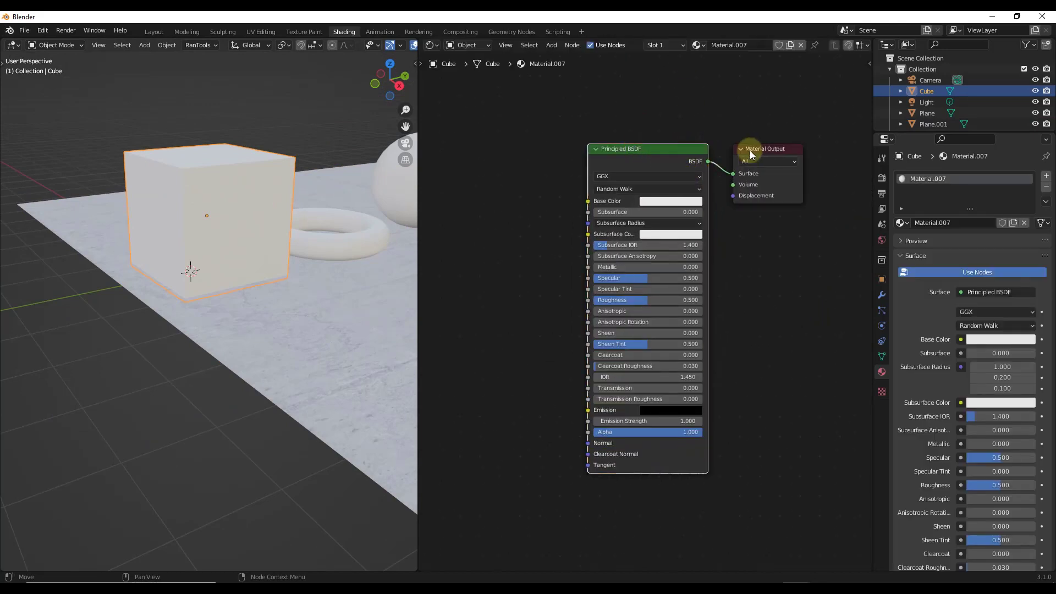
pyautogui.moveTo(748, 148); pyautogui.dragTo(781, 155)
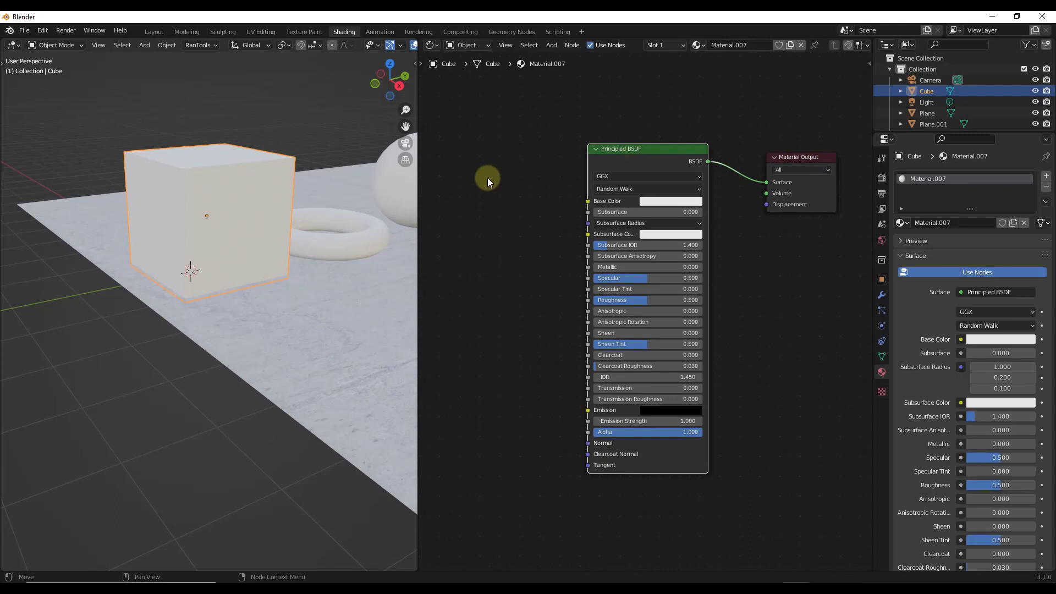
# Step: Add an Image Texture node before the Principled BSDF and connect its Color output to Base Color
pyautogui.hotkey('shift', 'a')
pyautogui.write('im')
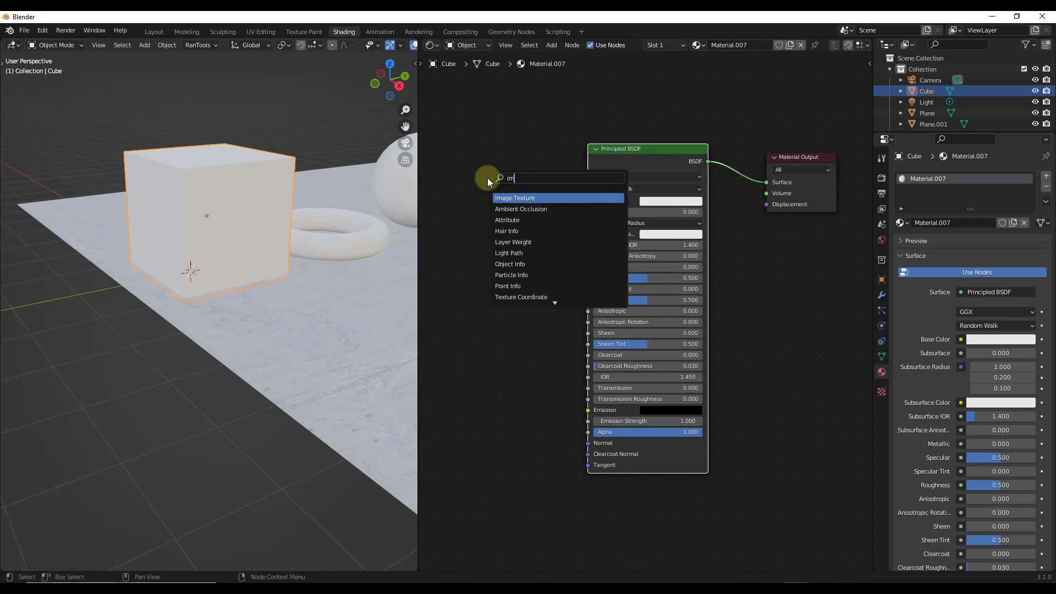
pyautogui.write('a')
pyautogui.click(513, 198)
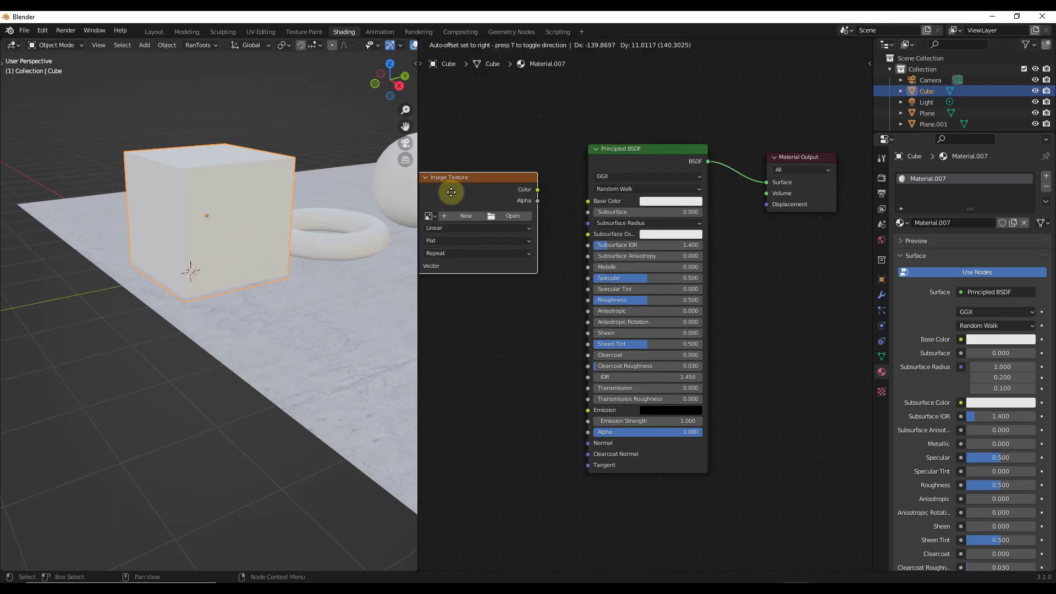
pyautogui.click(452, 191)
pyautogui.moveTo(538, 188); pyautogui.dragTo(588, 201)
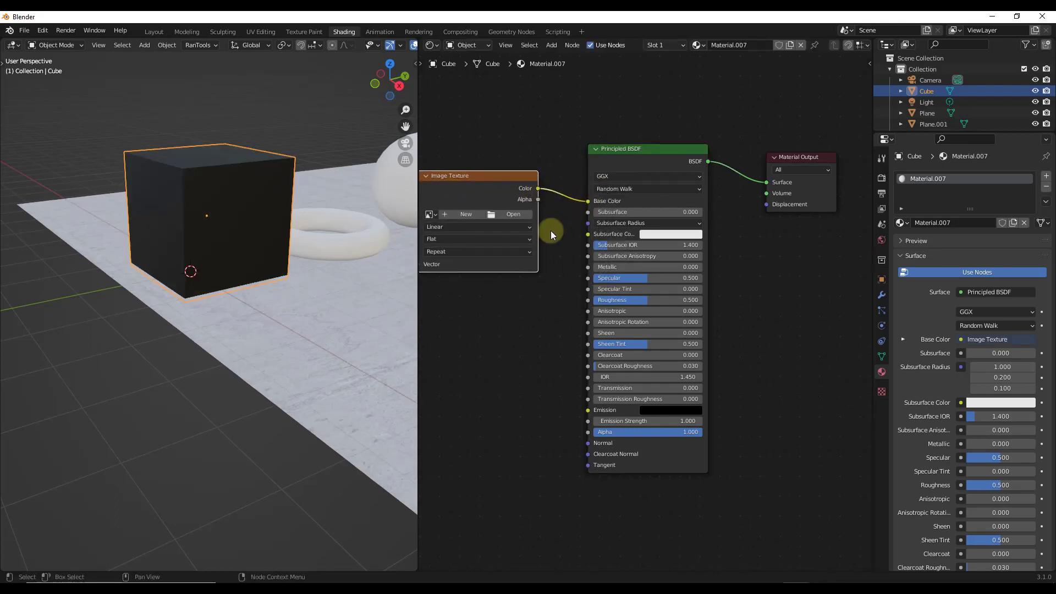
# Step: Load castle_brick_02_red_diff_2k.jpg from the castle brick folder into the cube's Image Texture node
pyautogui.scroll(2, 212, 215)
pyautogui.scroll(1, 211, 215)
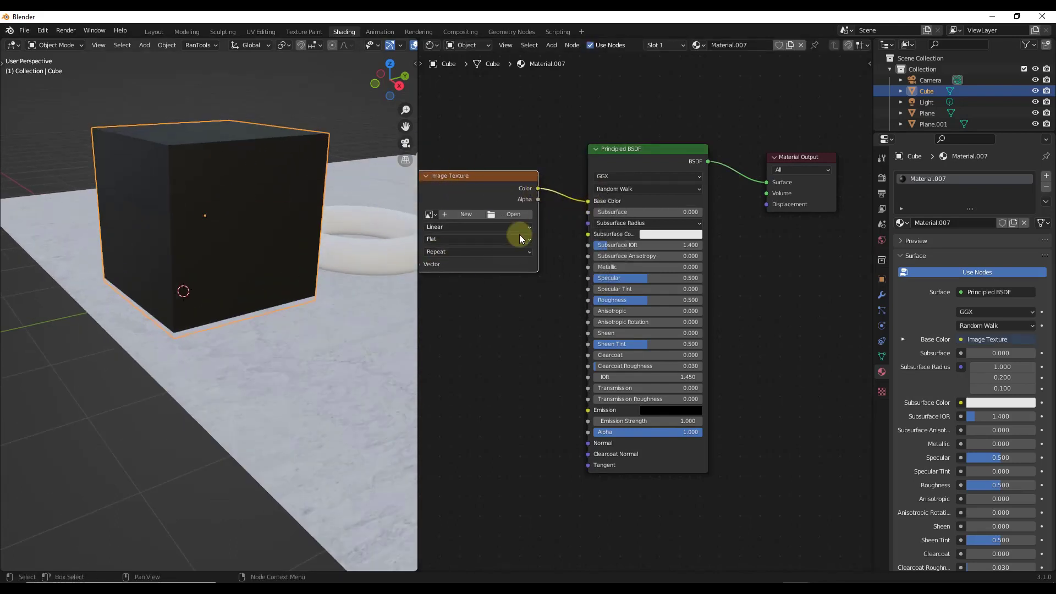
pyautogui.click(508, 215)
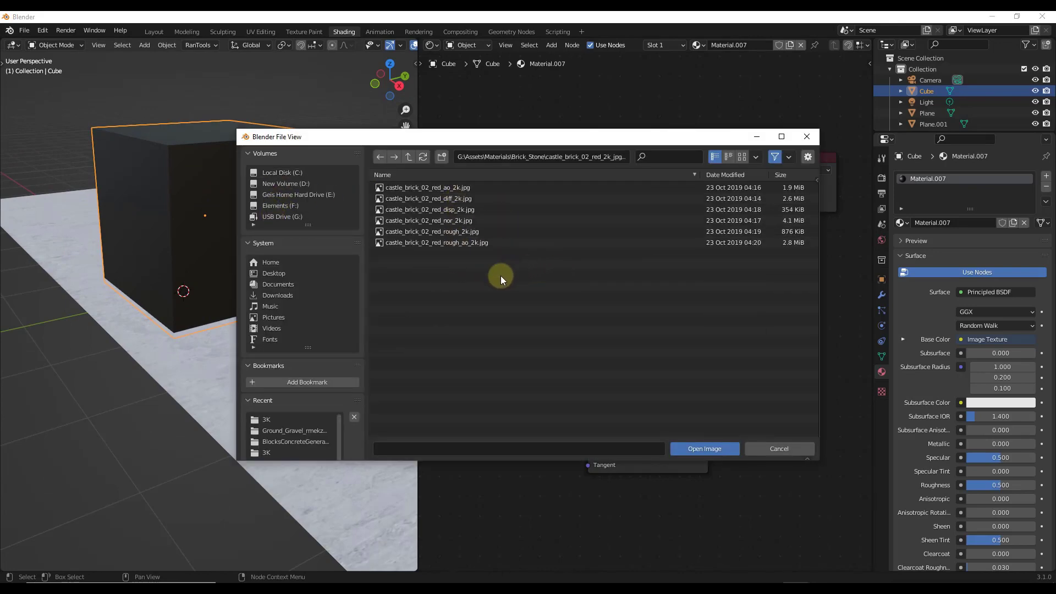
pyautogui.doubleClick(450, 198)
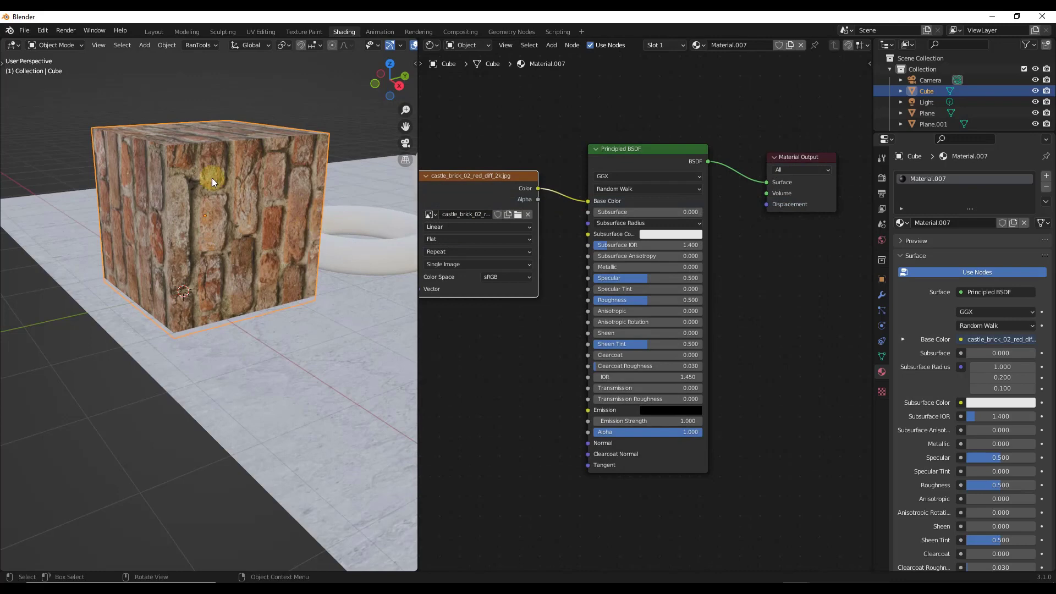
# Step: Check the brick texture on the cube and move the brick image node farther away from the Principled BSDF
pyautogui.scroll(2, 213, 180)
pyautogui.scroll(-5, 236, 187)
pyautogui.moveTo(259, 189); pyautogui.dragTo(438, 201, button='middle')
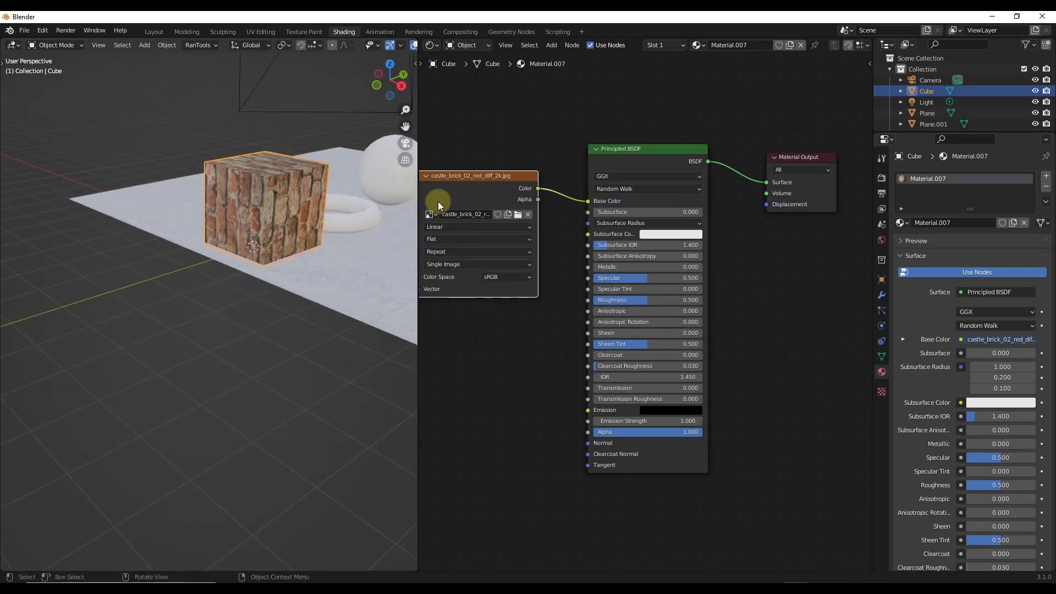
pyautogui.scroll(-2, 665, 155)
pyautogui.scroll(-2, 476, 144)
pyautogui.scroll(4, 675, 164)
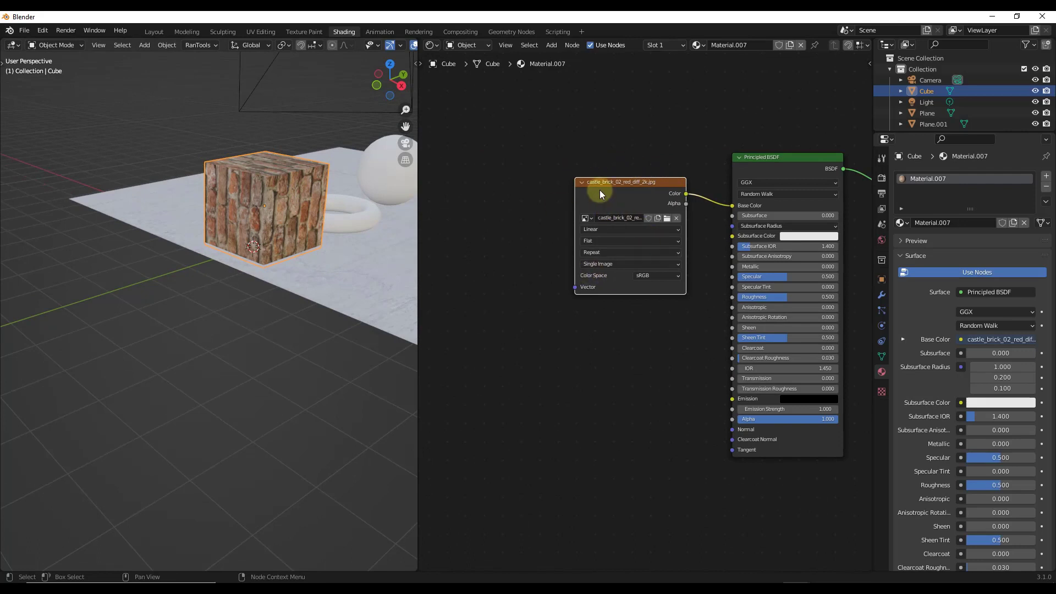
pyautogui.moveTo(600, 189); pyautogui.dragTo(582, 204)
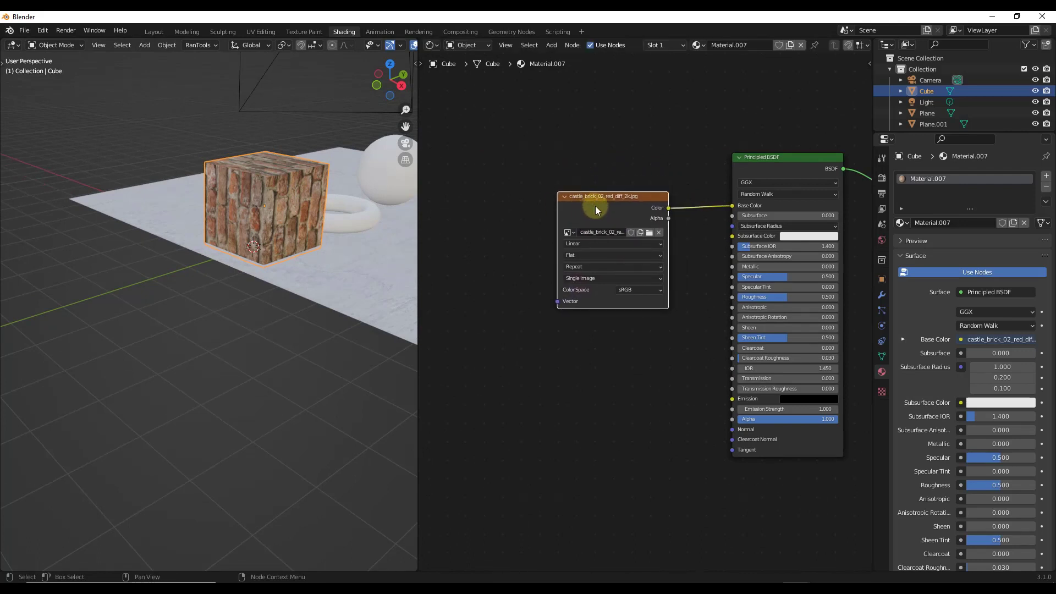
pyautogui.click(222, 195)
pyautogui.scroll(-2, 642, 200)
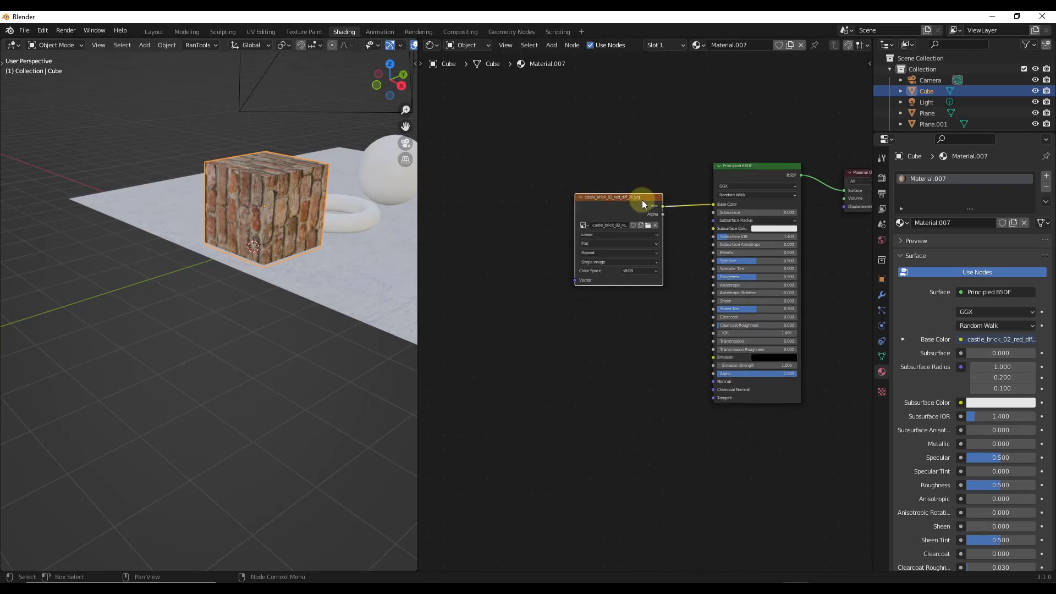
# Step: Add a Texture Coordinate node in front of the brick image texture node
pyautogui.scroll(2, 520, 207)
pyautogui.hotkey('shift', 'a')
pyautogui.click(516, 212)
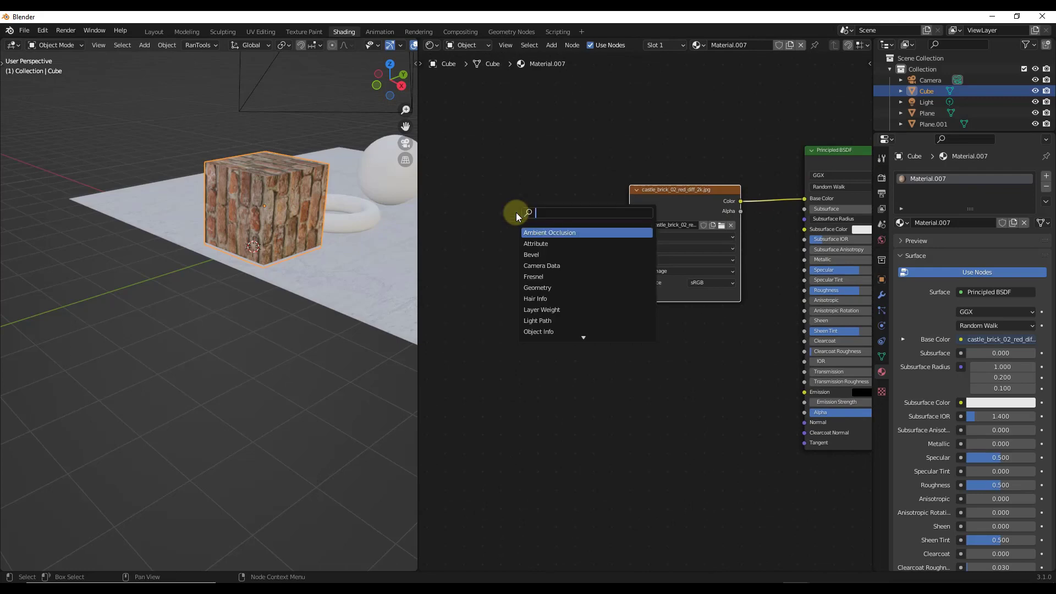
pyautogui.write('texture co')
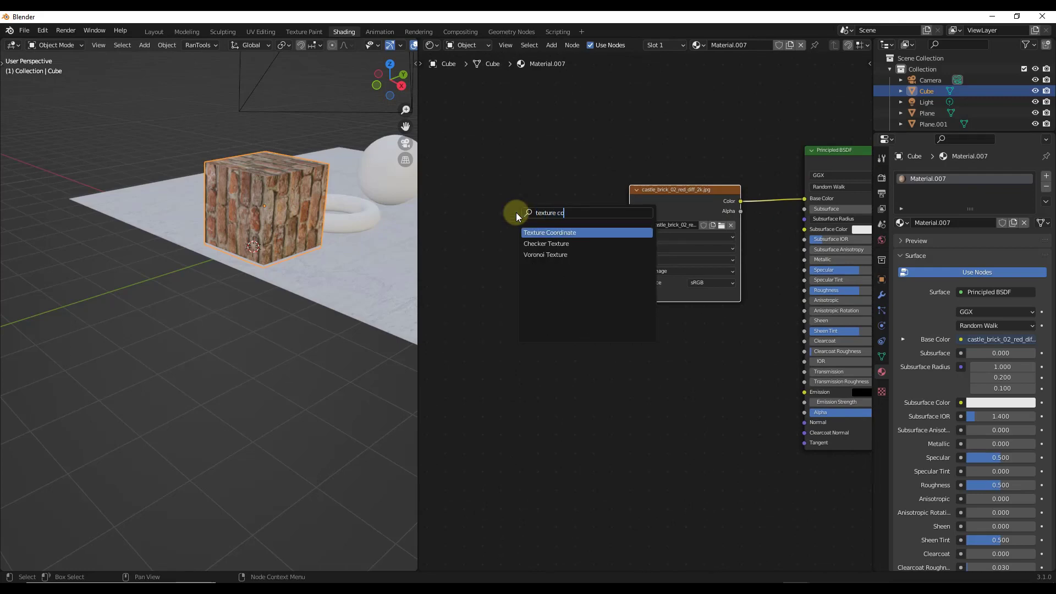
pyautogui.press('Return')
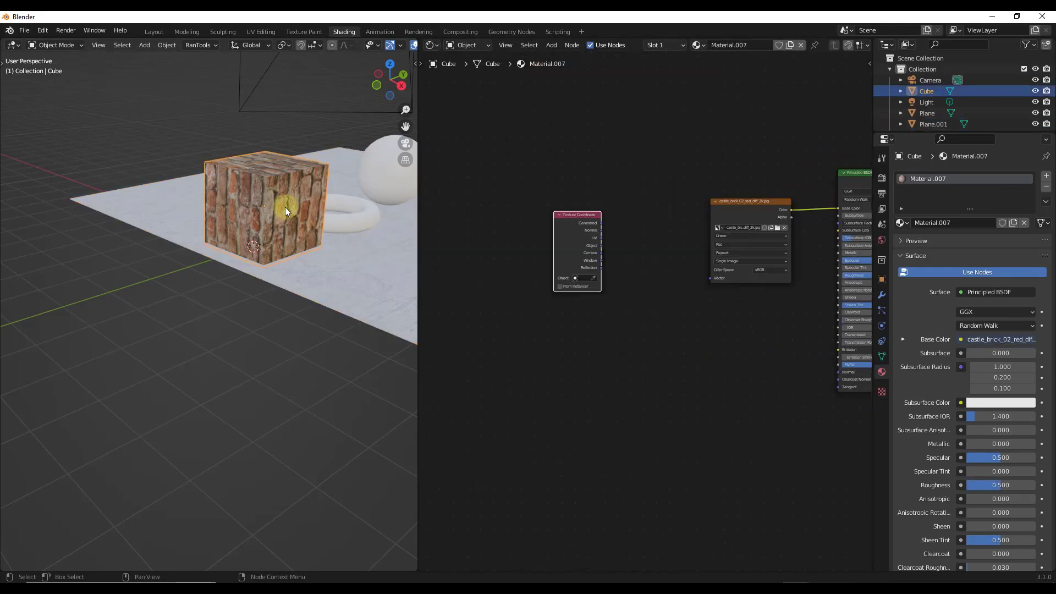
pyautogui.click(603, 224)
# Step: Add a Mapping node between the Texture Coordinate node and the brick image node
pyautogui.hotkey('shift', 'a')
pyautogui.click(654, 236)
pyautogui.write('mappi')
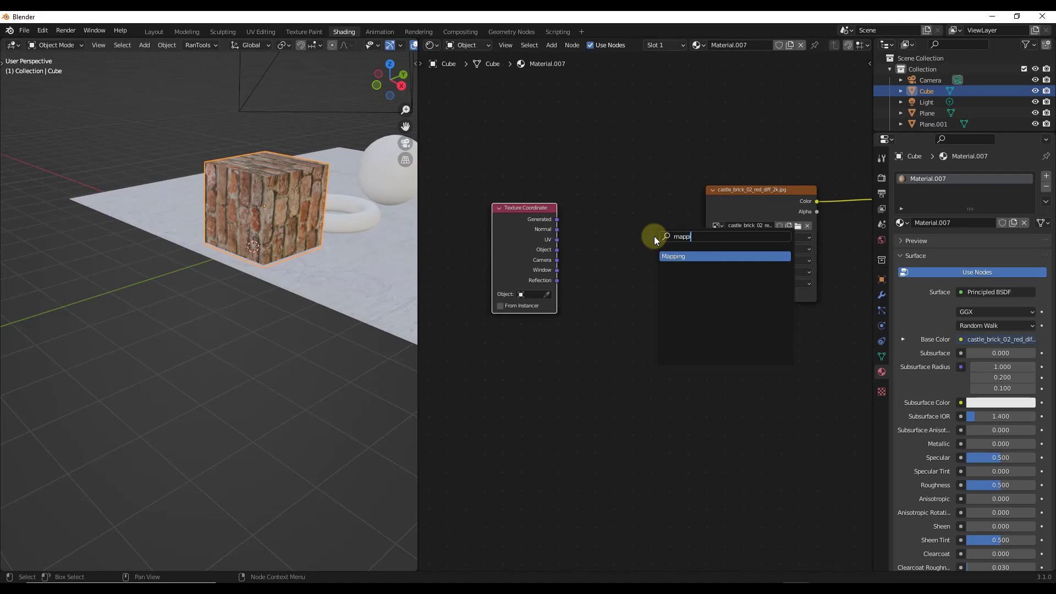
pyautogui.press('Return')
pyautogui.click(596, 206)
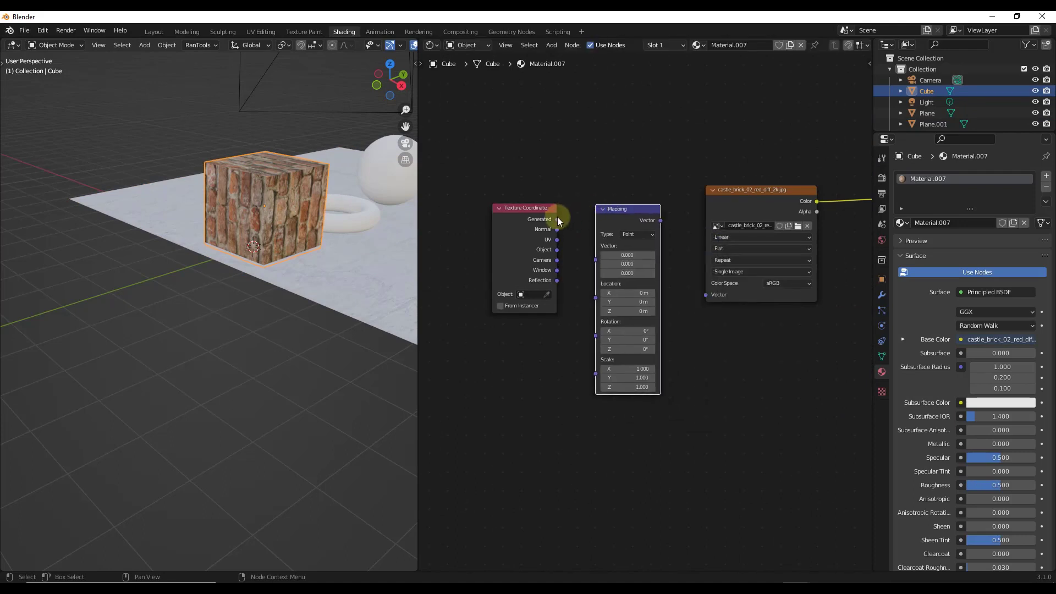
# Step: Wire Texture Coordinate through Mapping into the brick image's Vector input, feeding Mapping from the UV output instead of Generated
pyautogui.moveTo(556, 219); pyautogui.dragTo(595, 258)
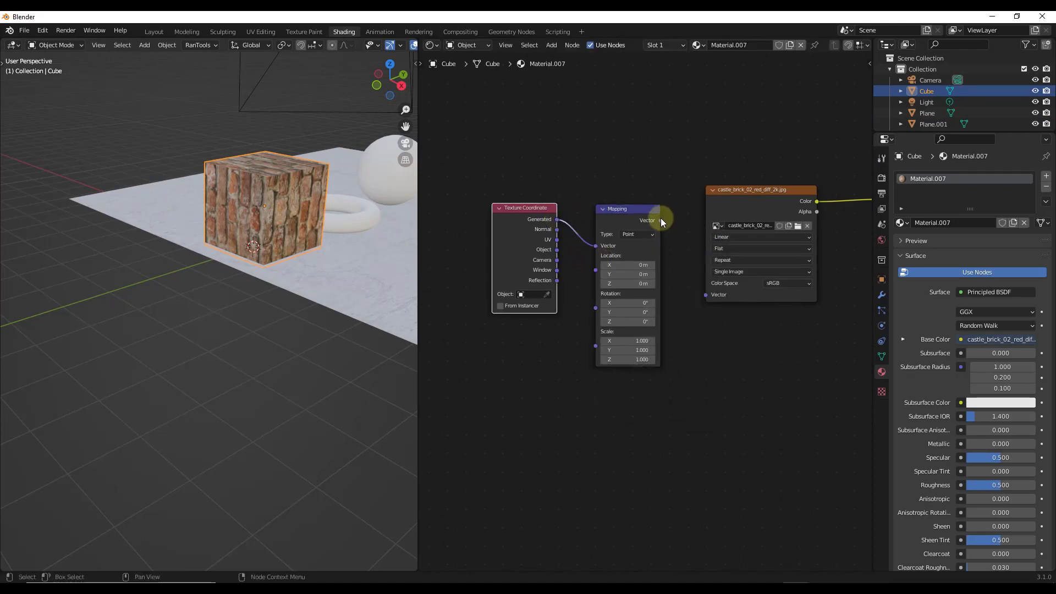
pyautogui.moveTo(661, 220); pyautogui.dragTo(707, 293)
pyautogui.moveTo(556, 239); pyautogui.dragTo(596, 245)
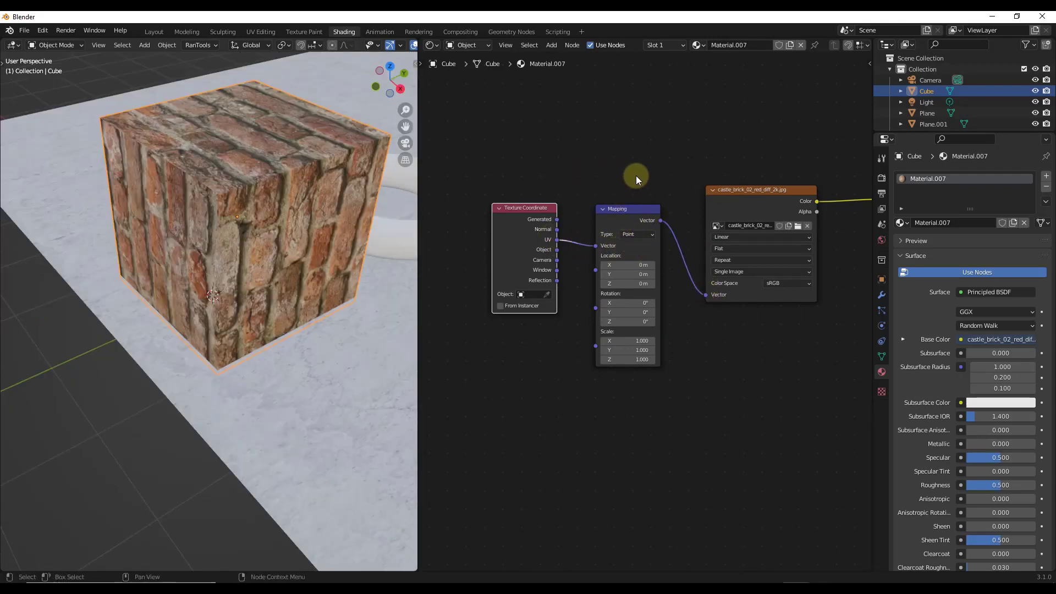
# Step: Delete the manually added Texture Coordinate and Mapping nodes together
pyautogui.moveTo(636, 176); pyautogui.dragTo(525, 394)
pyautogui.press('x')
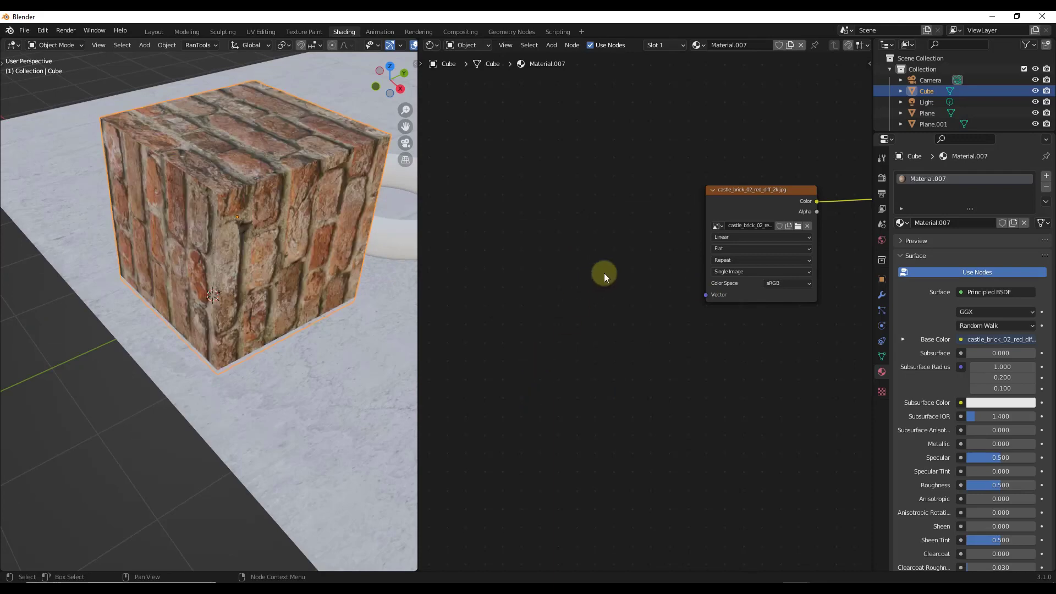
pyautogui.scroll(-1, 616, 264)
# Step: Generate linked Texture Coordinate and Mapping nodes for the brick image node with Node Wrangler, and move the pair farther from it
pyautogui.click(727, 214)
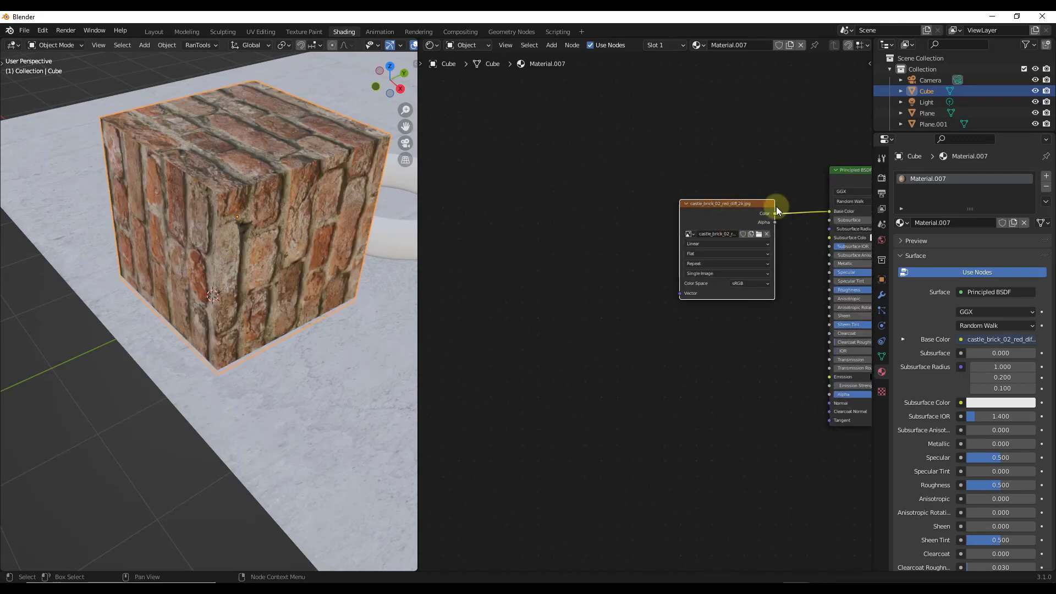
pyautogui.scroll(2, 792, 195)
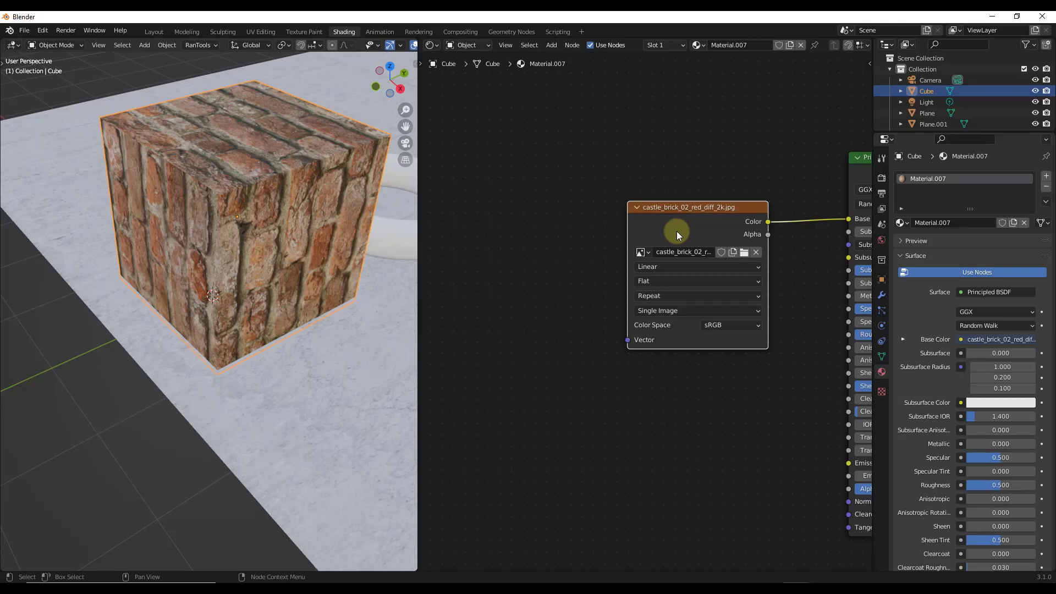
pyautogui.hotkey('ctrl', 't')
pyautogui.scroll(-1, 676, 231)
pyautogui.moveTo(379, 239); pyautogui.dragTo(466, 240, button='middle')
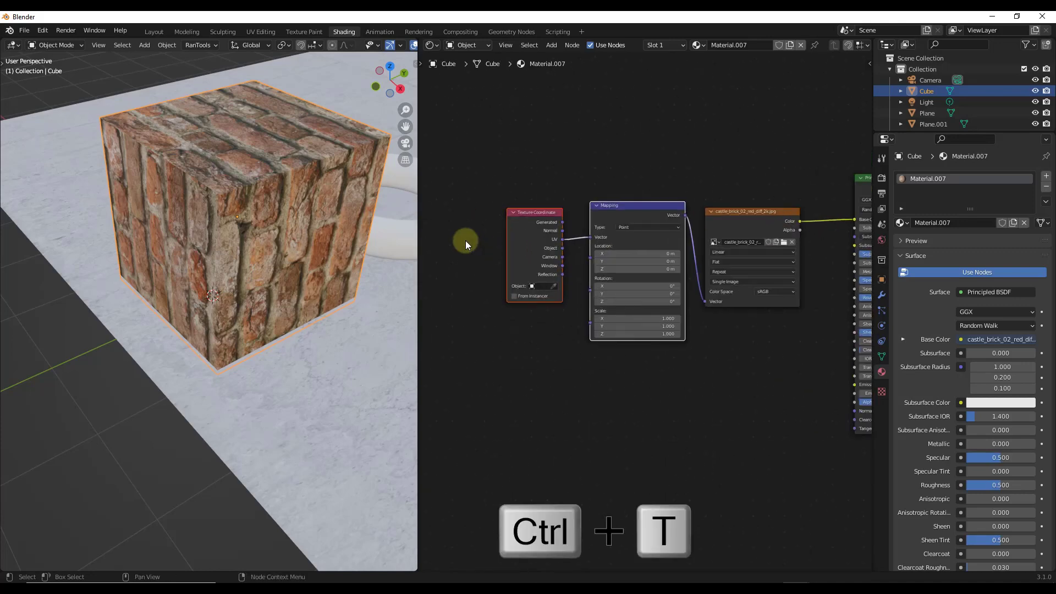
pyautogui.scroll(1, 597, 244)
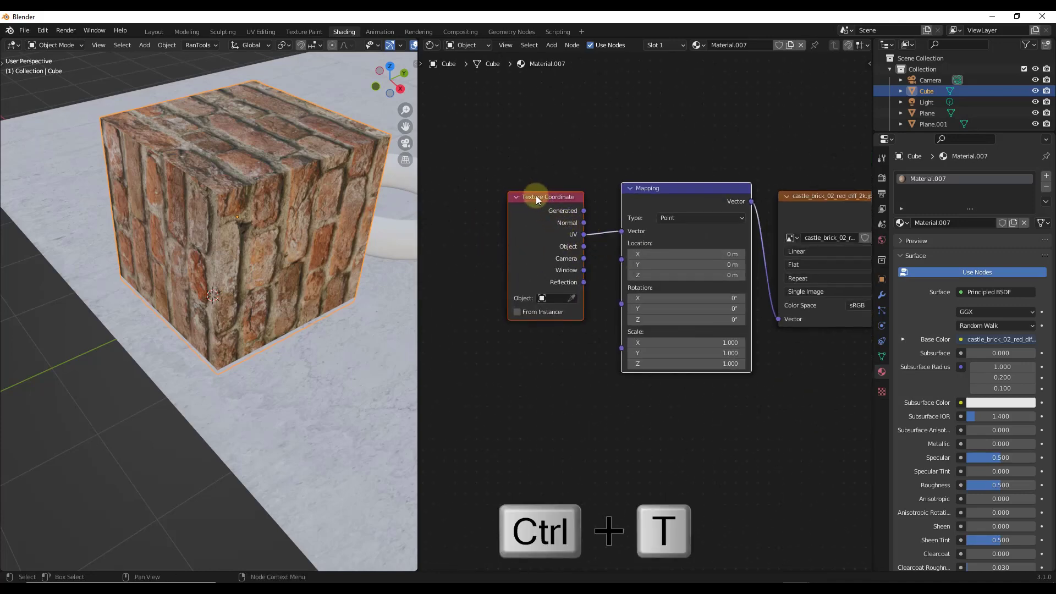
pyautogui.moveTo(538, 202); pyautogui.dragTo(504, 204)
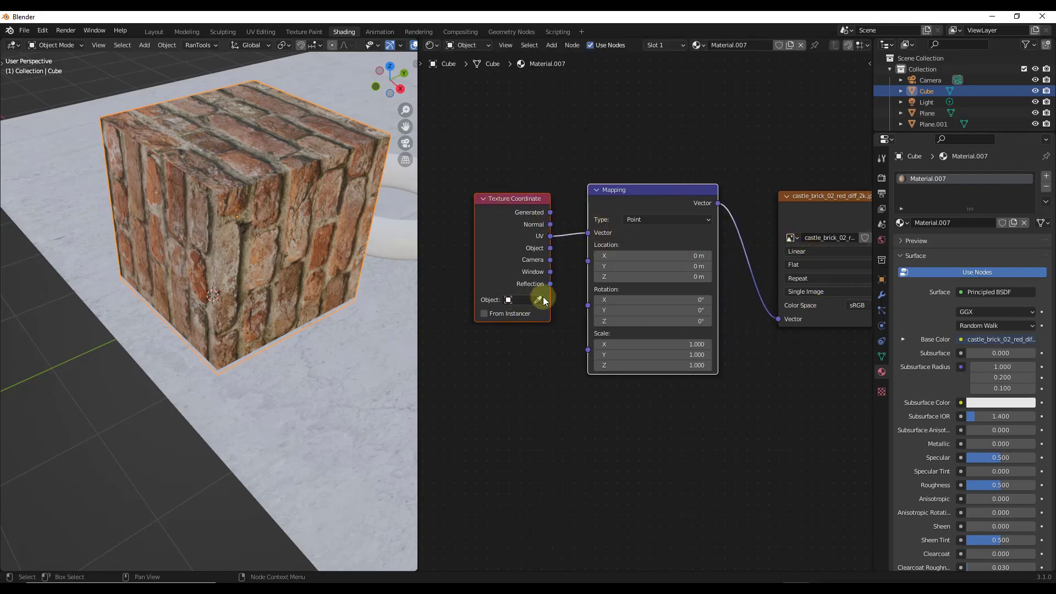
pyautogui.scroll(-3, 530, 253)
pyautogui.scroll(2, 748, 231)
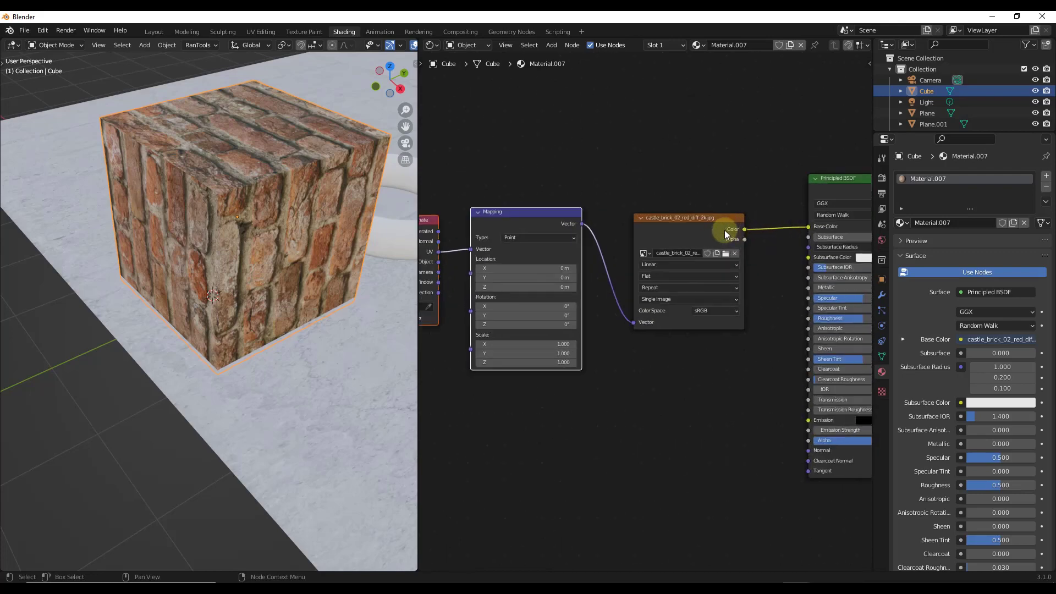
pyautogui.scroll(-2, 724, 229)
pyautogui.scroll(1, 698, 224)
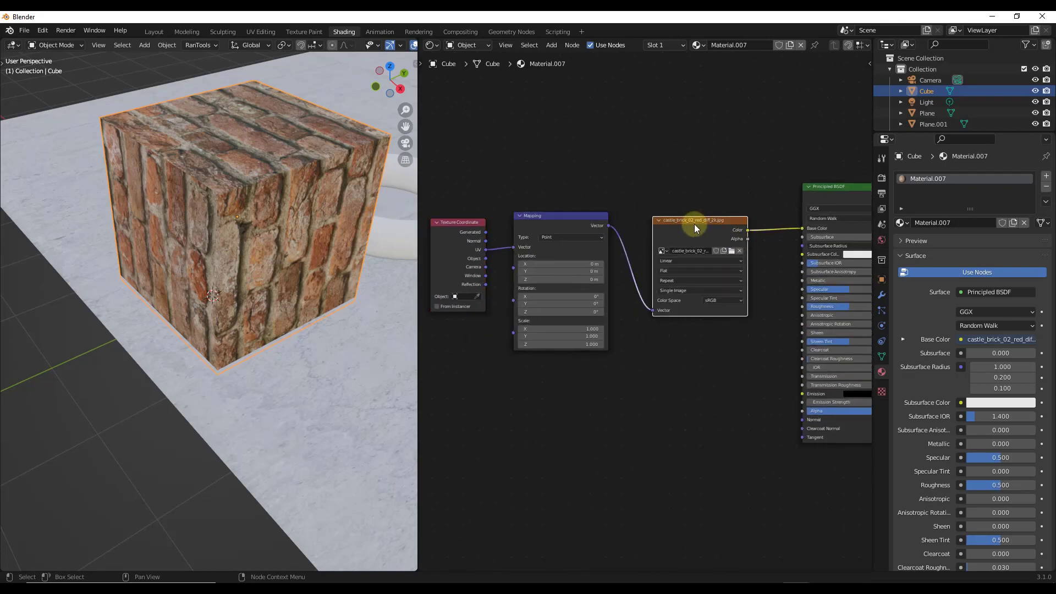
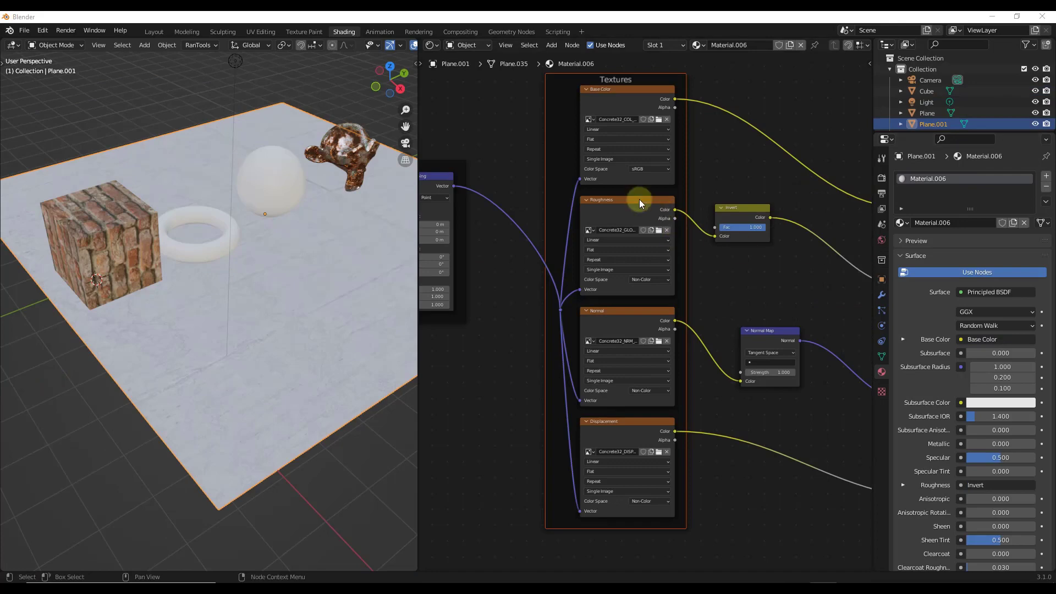
# Step: Disconnect the ground plane's Mapping node from the four concrete texture nodes, removing the links and the reroute point between them
pyautogui.scroll(-2, 584, 205)
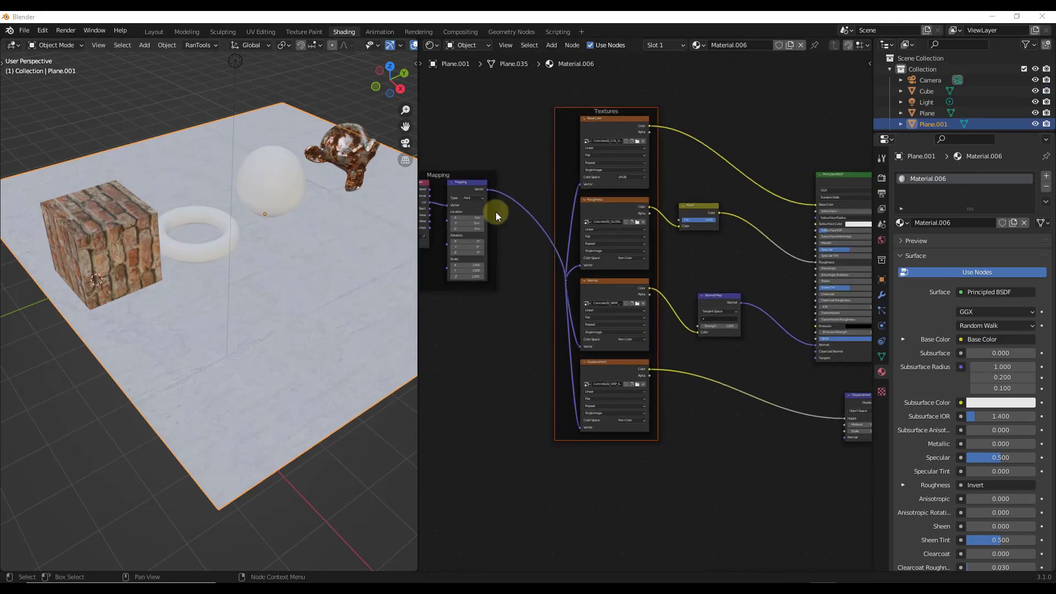
pyautogui.scroll(1, 467, 189)
pyautogui.scroll(-1, 463, 180)
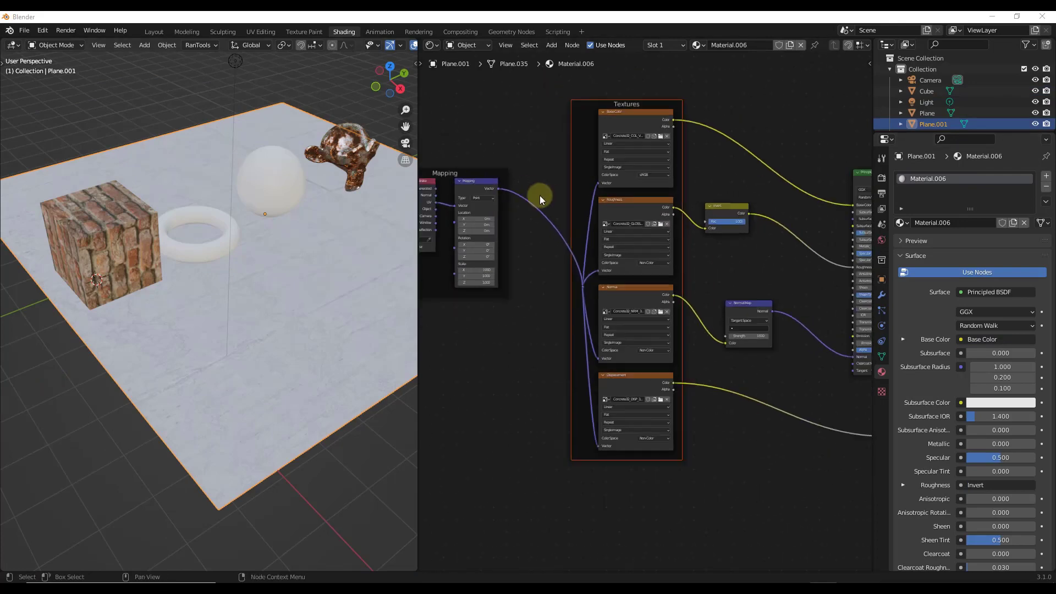
pyautogui.click(547, 194)
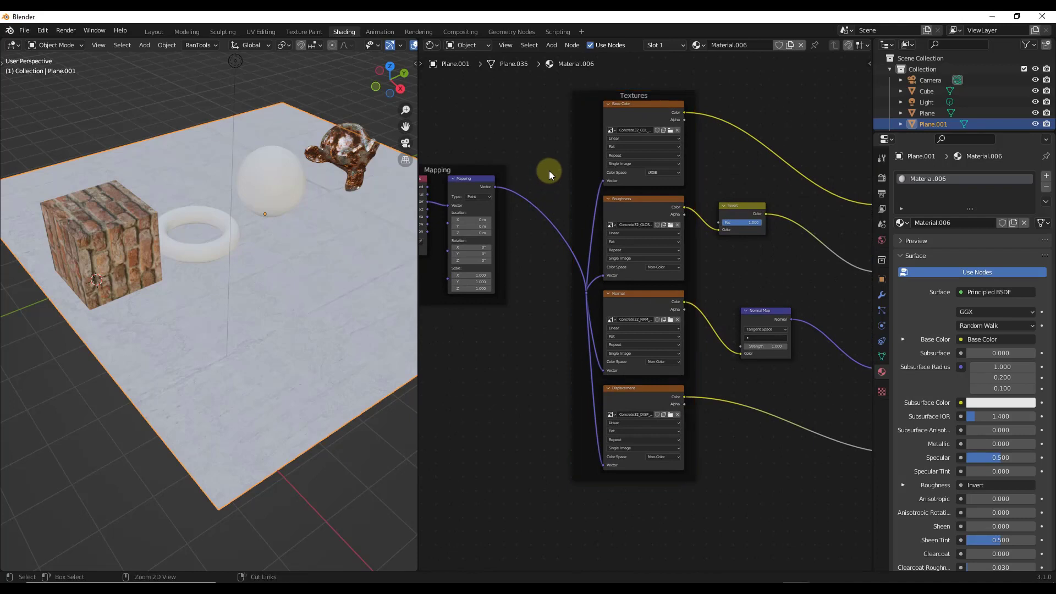
pyautogui.click(472, 189)
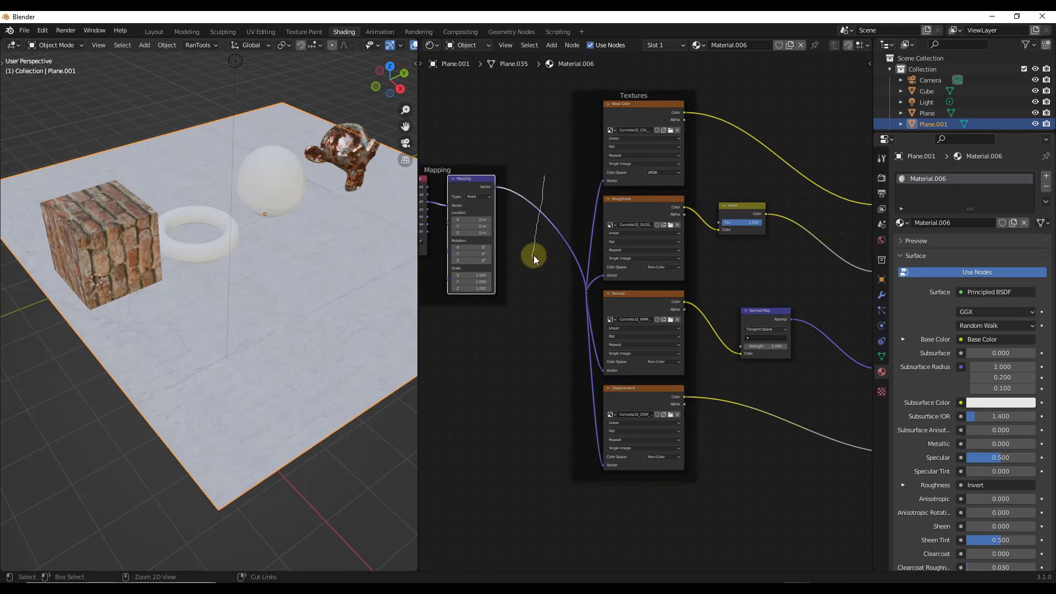
pyautogui.moveTo(586, 218)
pyautogui.keyDown('ctrl'); pyautogui.mouseDown(button='right')
pyautogui.moveTo(593, 312)
pyautogui.moveTo(558, 372)
pyautogui.mouseUp(button='right'); pyautogui.keyUp('ctrl')
pyautogui.click(586, 293)
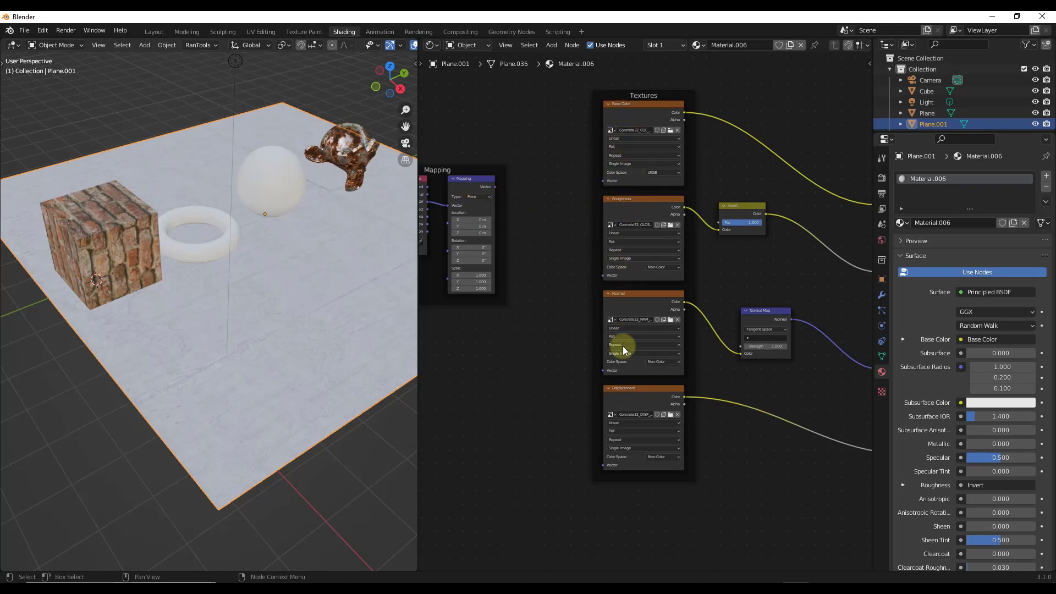
# Step: Wire the Mapping node's Vector output individually into the Vector inputs of the Base Color, Roughness and Normal texture nodes
pyautogui.moveTo(495, 187); pyautogui.dragTo(603, 181)
pyautogui.moveTo(495, 186); pyautogui.dragTo(603, 275)
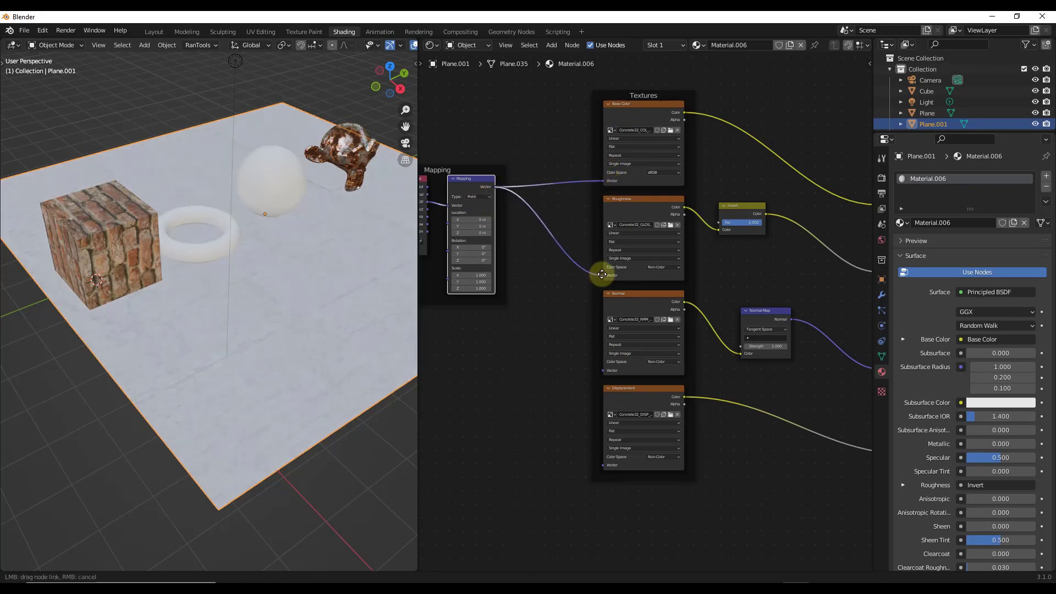
pyautogui.moveTo(495, 197); pyautogui.dragTo(604, 370)
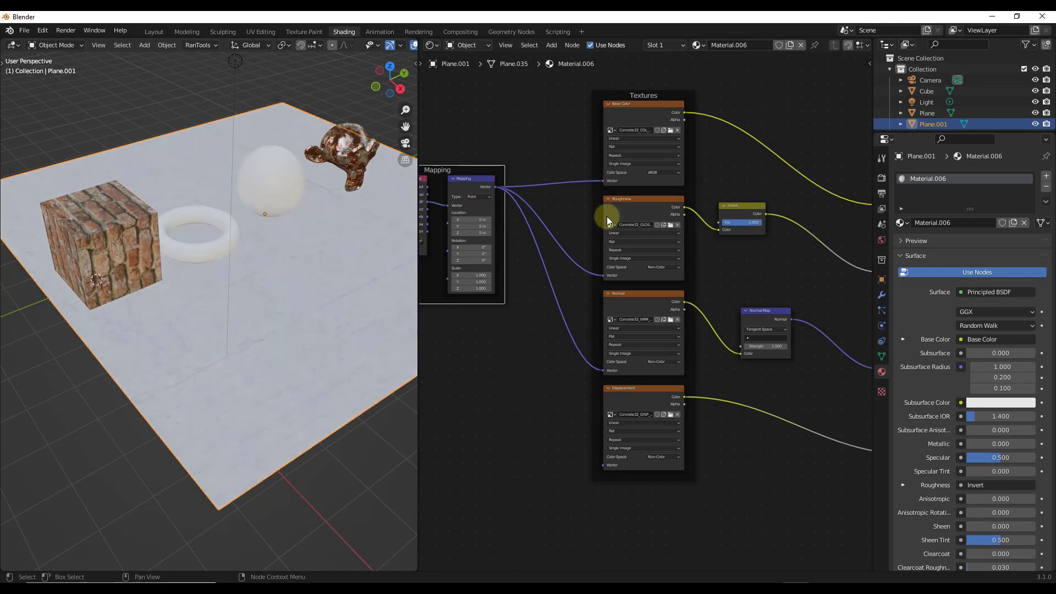
# Step: Undo the three manual links from the Mapping node to the texture nodes
pyautogui.hotkey('ctrl', 'z')
pyautogui.hotkey('ctrl', 'z')
pyautogui.hotkey('ctrl', 'z')
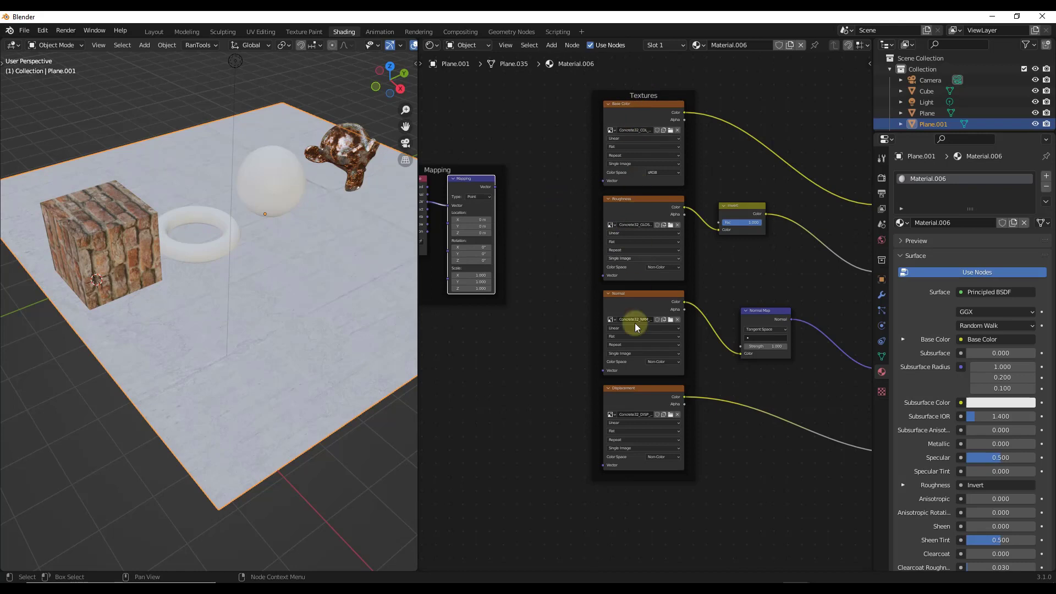
# Step: Link the Mapping node's Vector output to all four concrete texture nodes at once with Node Wrangler
pyautogui.click(625, 110)
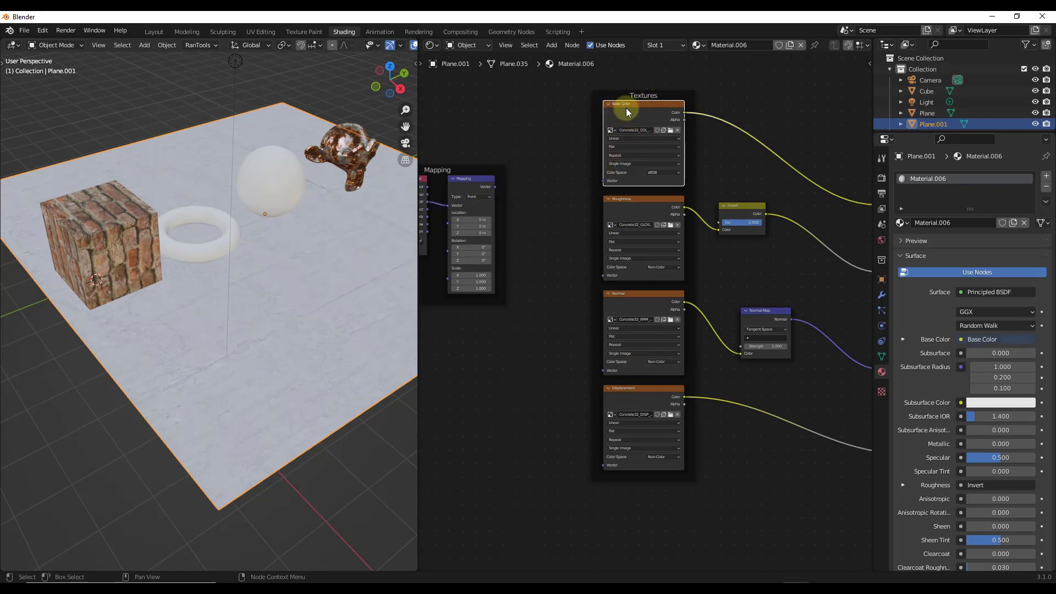
pyautogui.keyDown('shift'); pyautogui.click(631, 206); pyautogui.keyUp('shift')
pyautogui.keyDown('shift'); pyautogui.click(618, 299); pyautogui.keyUp('shift')
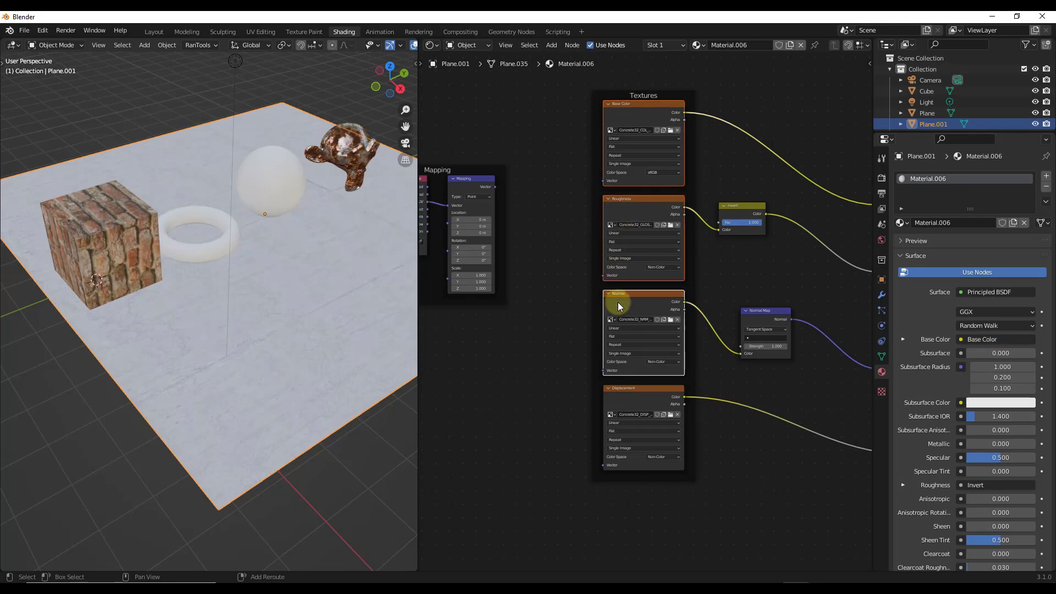
pyautogui.keyDown('shift'); pyautogui.click(631, 393); pyautogui.keyUp('shift')
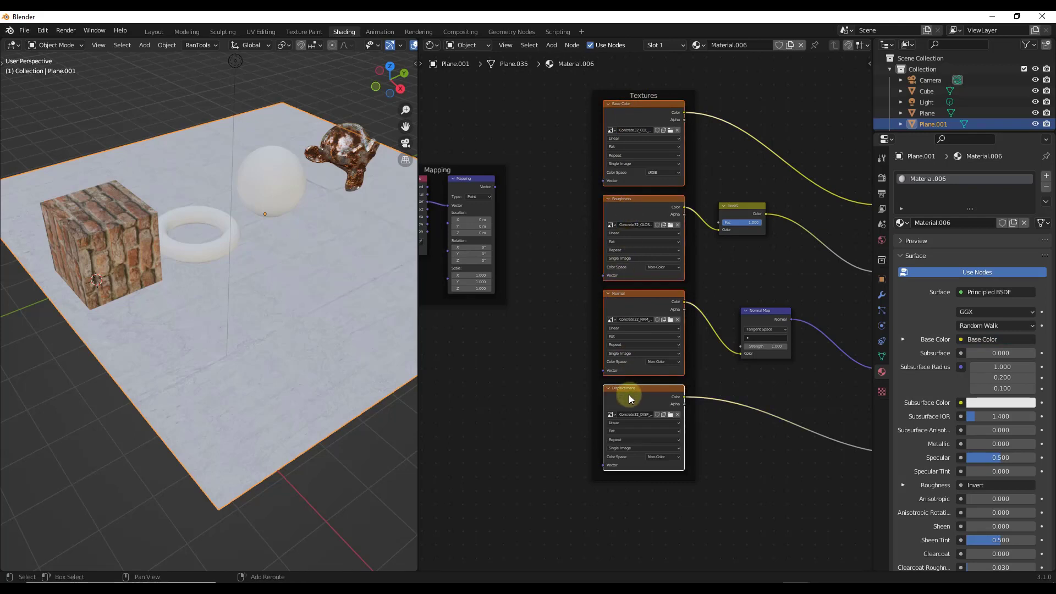
pyautogui.moveTo(496, 187); pyautogui.dragTo(466, 189)
pyautogui.keyDown('shift'); pyautogui.click(465, 188); pyautogui.keyUp('shift')
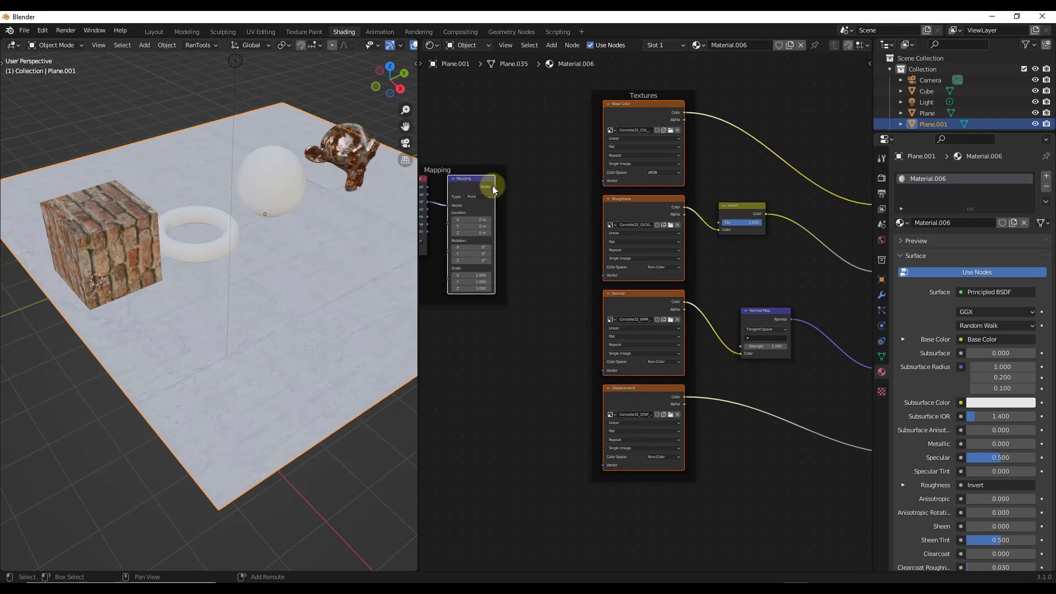
pyautogui.hotkey('shift', 'k')
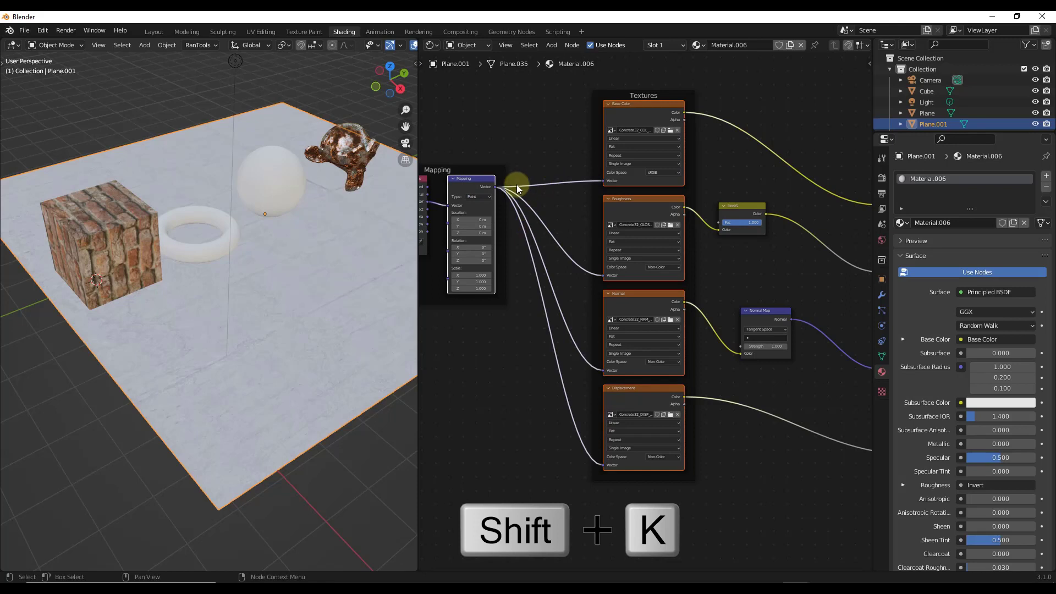
pyautogui.click(546, 198)
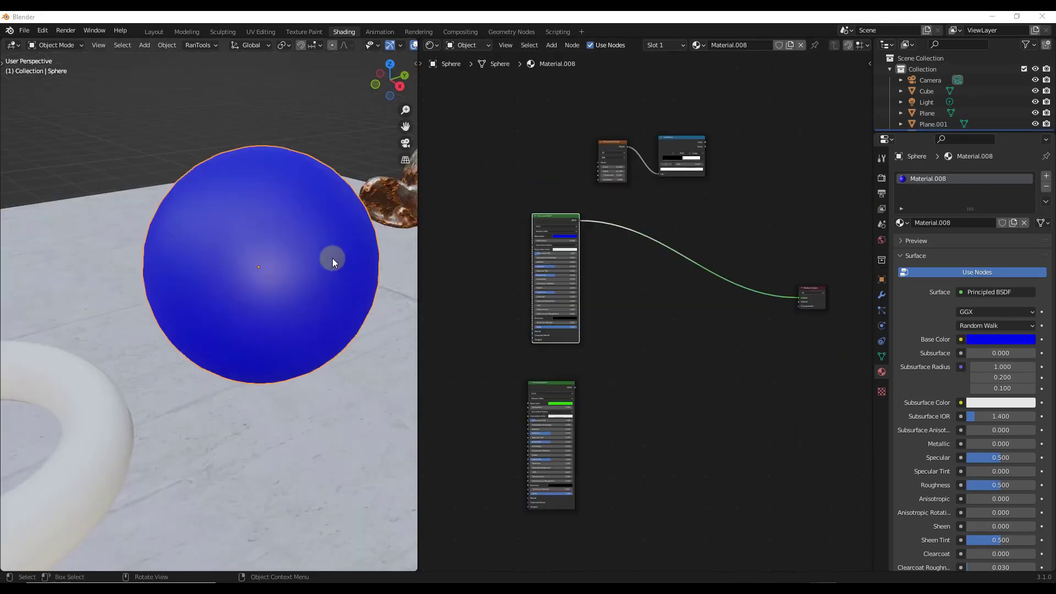
# Step: Examine the sphere's material nodes: the blue and green Principled BSDFs, the Musgrave Texture with its ColorRamp, and the Material Output
pyautogui.scroll(5, 541, 237)
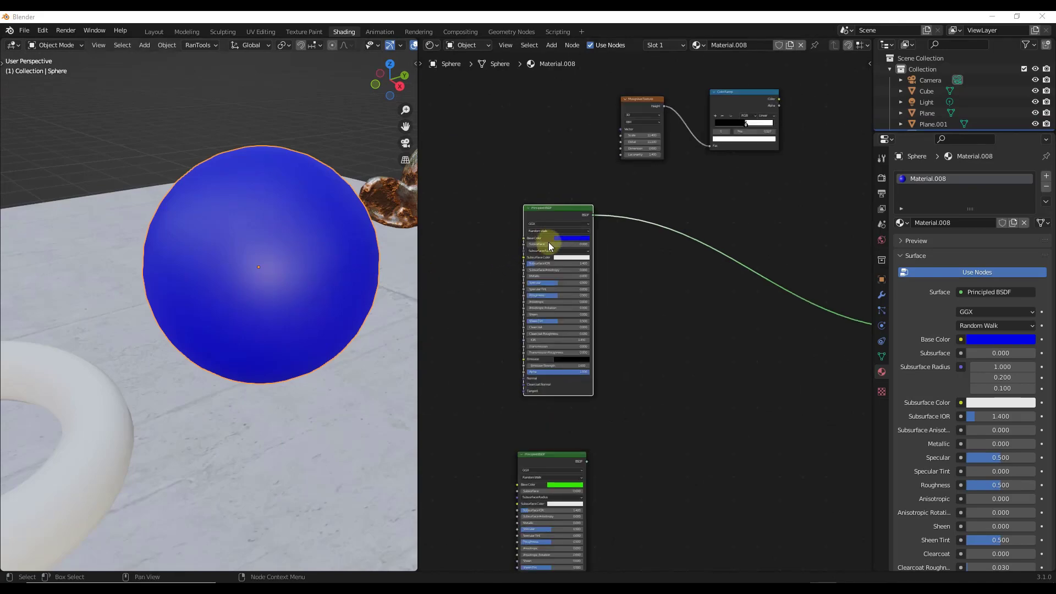
pyautogui.scroll(-3, 555, 165)
pyautogui.scroll(-2, 556, 193)
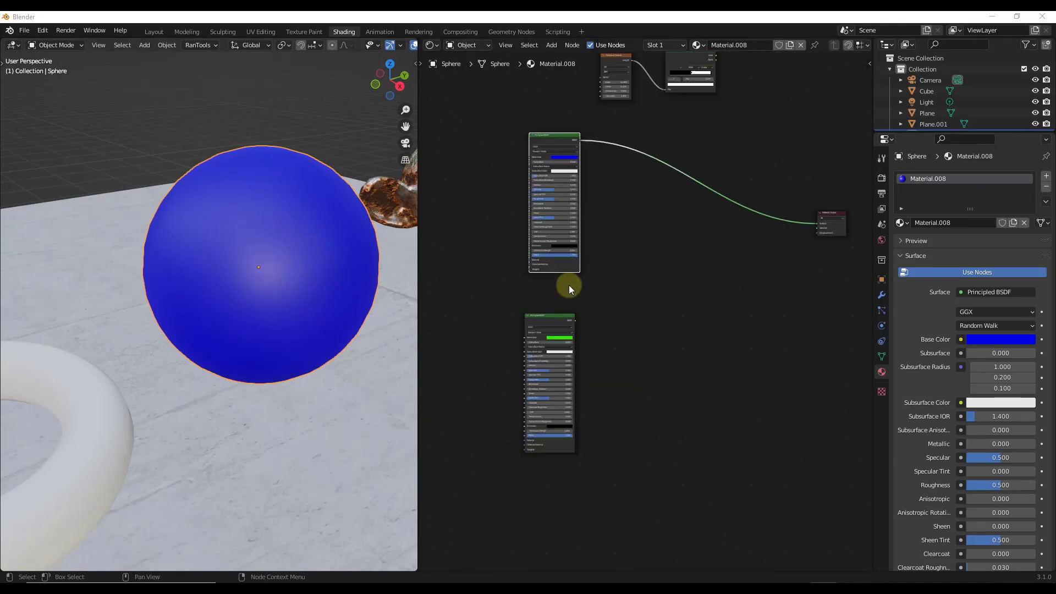
pyautogui.scroll(2, 554, 318)
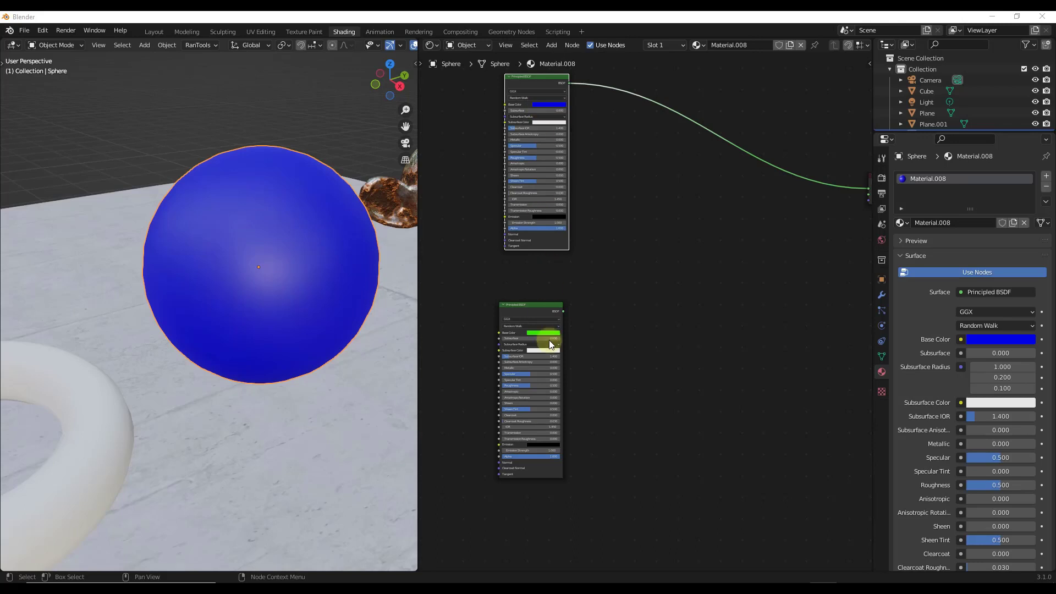
pyautogui.scroll(-3, 542, 377)
pyautogui.scroll(2, 520, 133)
pyautogui.scroll(2, 547, 192)
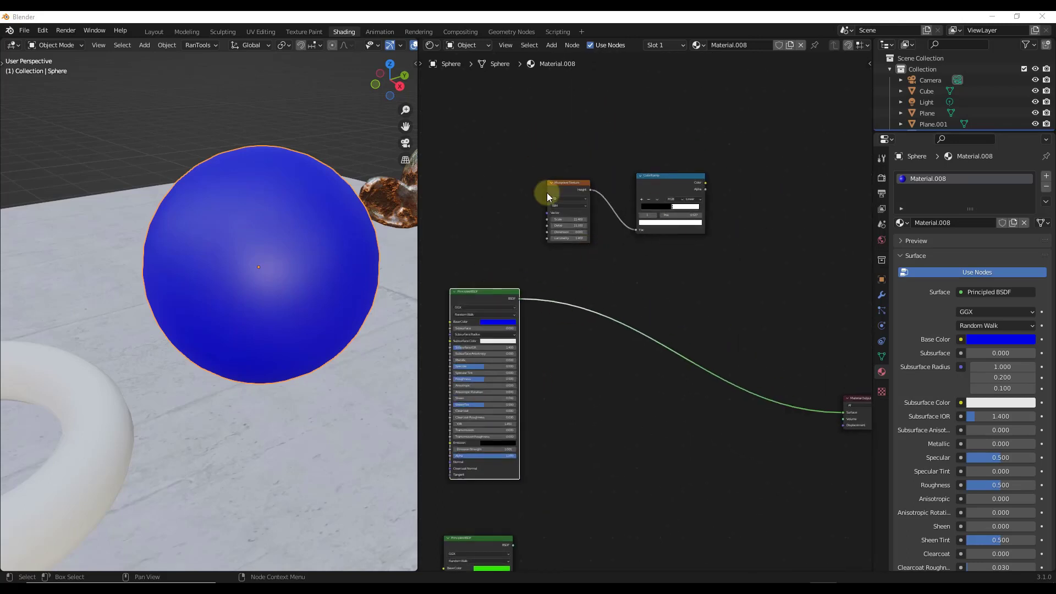
pyautogui.scroll(-3, 585, 212)
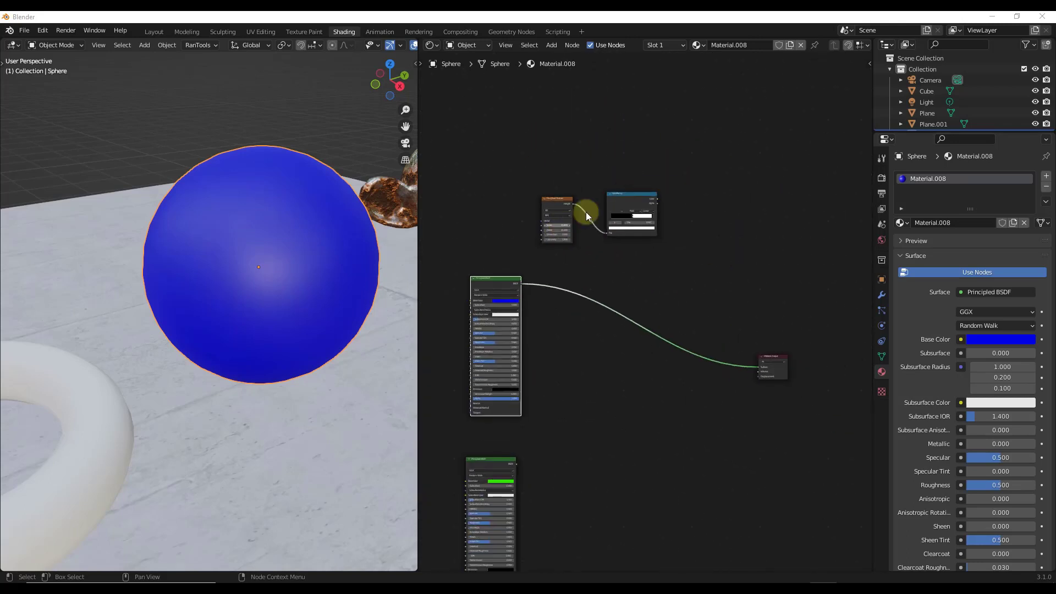
pyautogui.scroll(2, 564, 337)
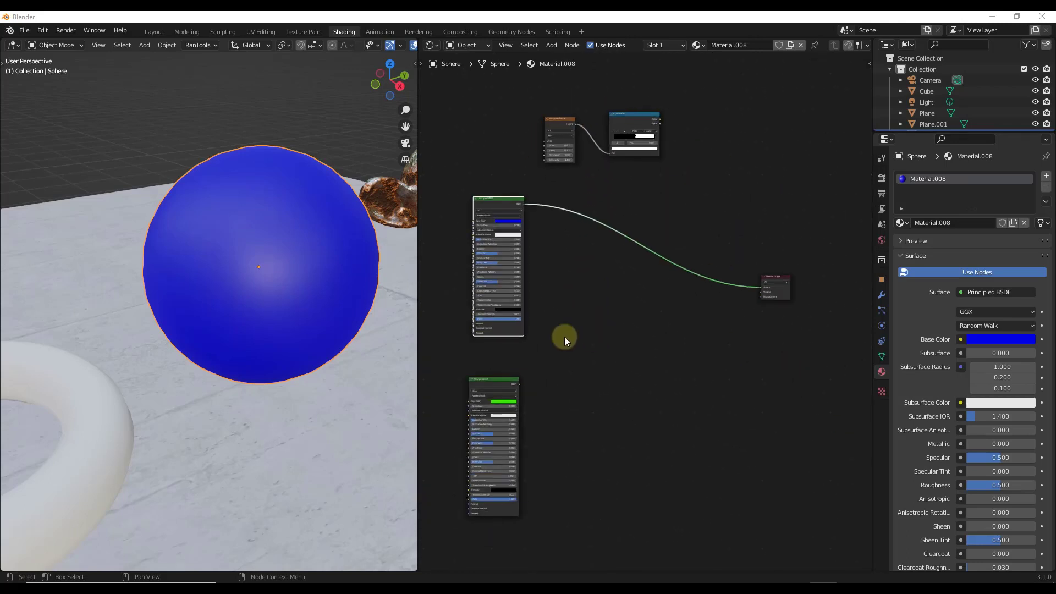
# Step: Add a Mix Shader node between the two Principled BSDF nodes and the Material Output
pyautogui.click(624, 345)
pyautogui.hotkey('shift', 'a')
pyautogui.write('mix')
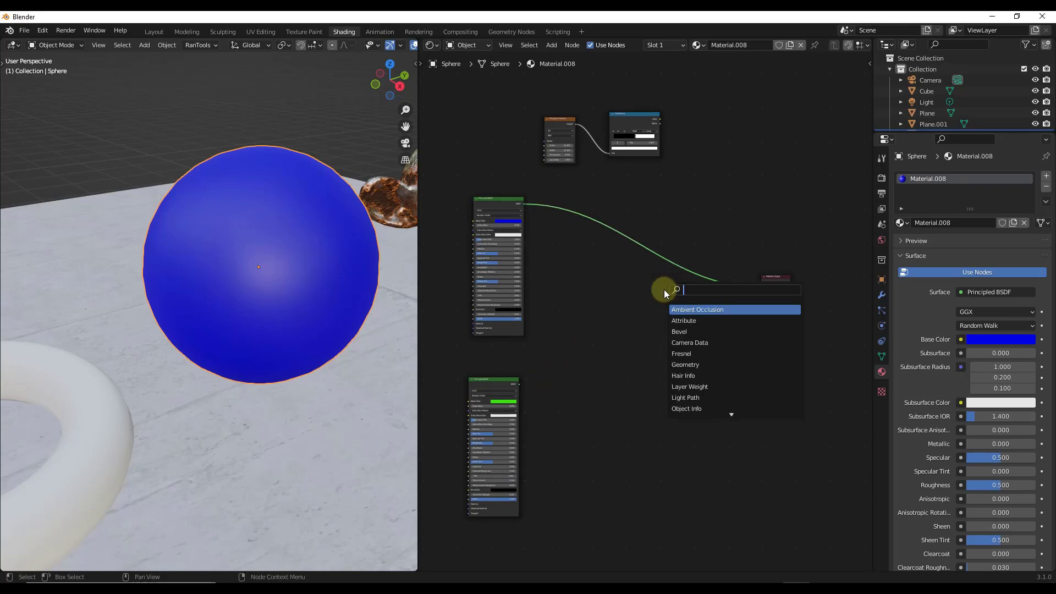
pyautogui.press('Down')
pyautogui.press('Return')
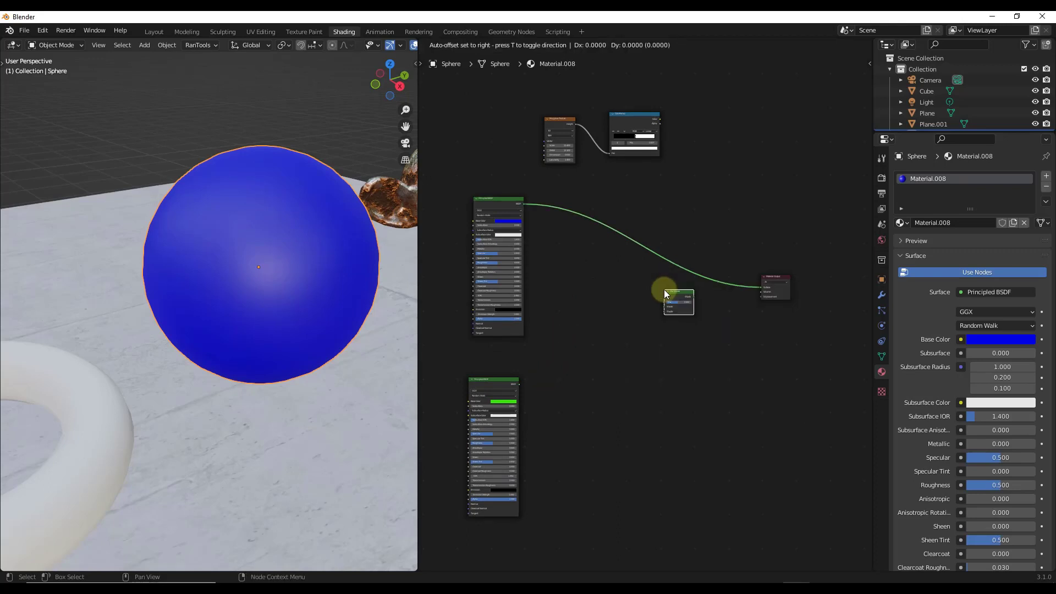
pyautogui.click(665, 289)
# Step: Wire both Principled BSDFs through the Mix Shader into the Material Output's Surface, and use the ColorRamp's Color output as its Fac
pyautogui.moveTo(521, 204); pyautogui.dragTo(666, 305)
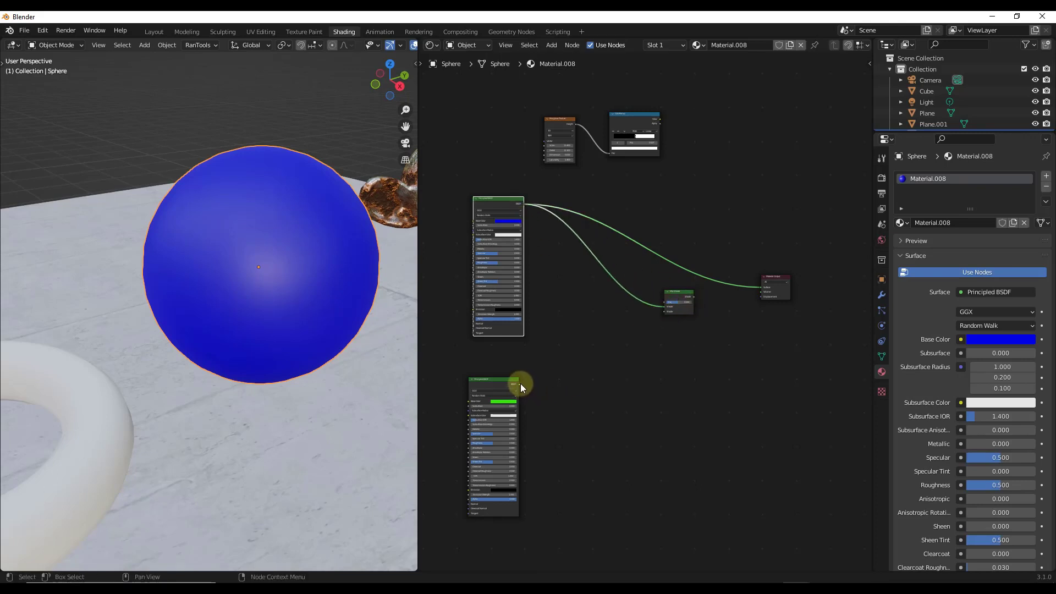
pyautogui.moveTo(520, 384); pyautogui.dragTo(763, 287)
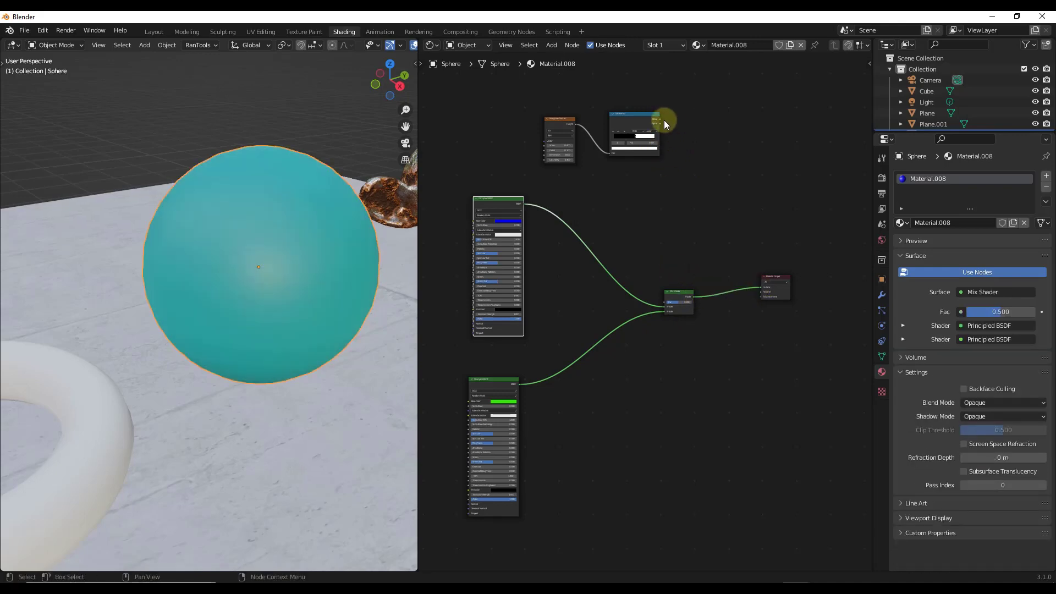
pyautogui.moveTo(661, 119); pyautogui.dragTo(665, 302)
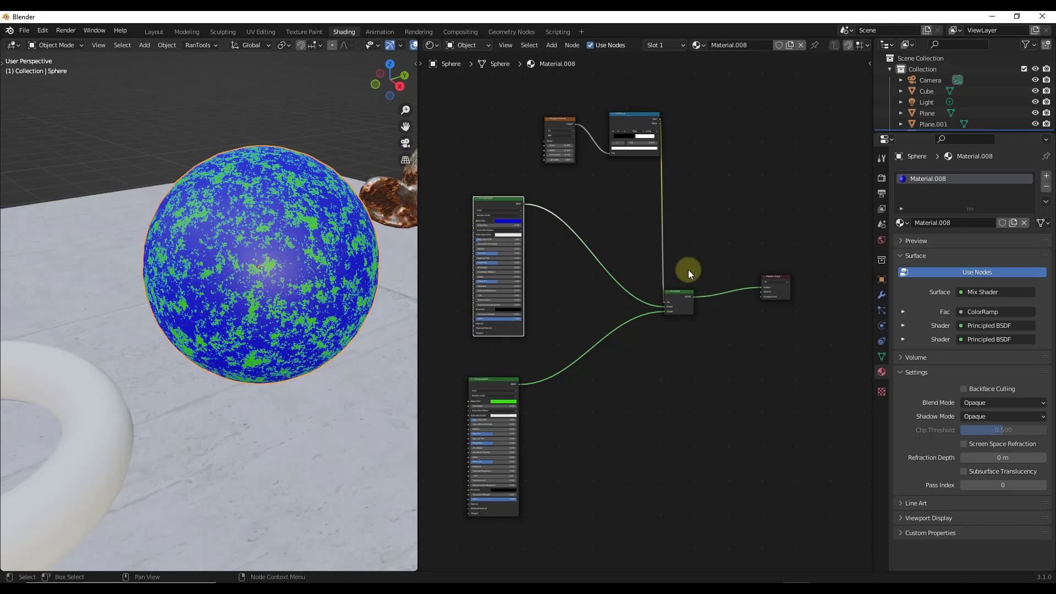
# Step: Undo the Mix Shader links and the node's addition, leaving the blue Principled BSDF connected to the Material Output
pyautogui.scroll(-2, 688, 269)
pyautogui.hotkey('ctrl', 'z')
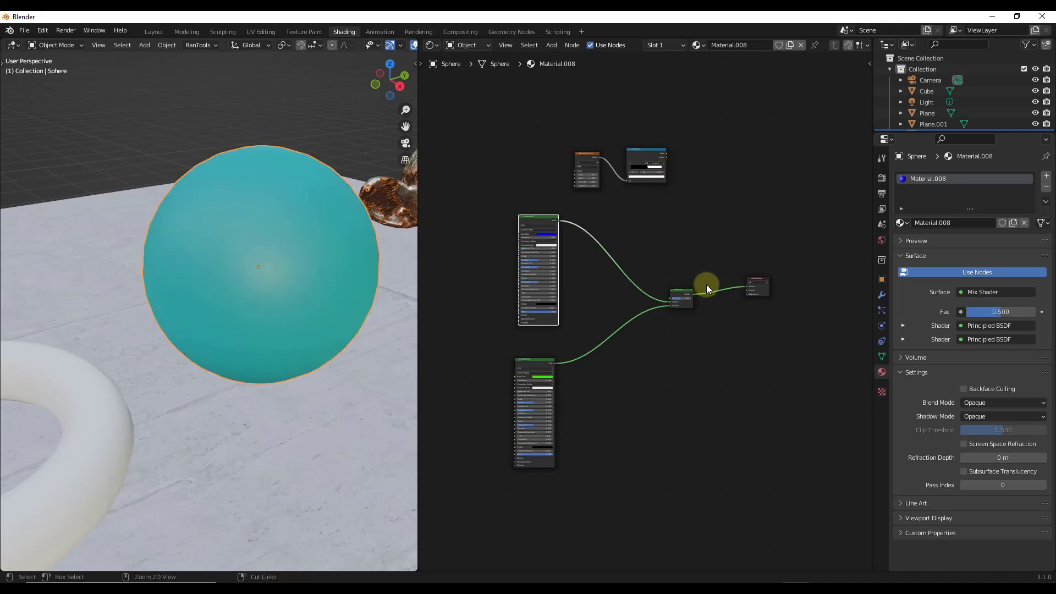
pyautogui.hotkey('ctrl', 'z')
pyautogui.hotkey('ctrl', 'z')
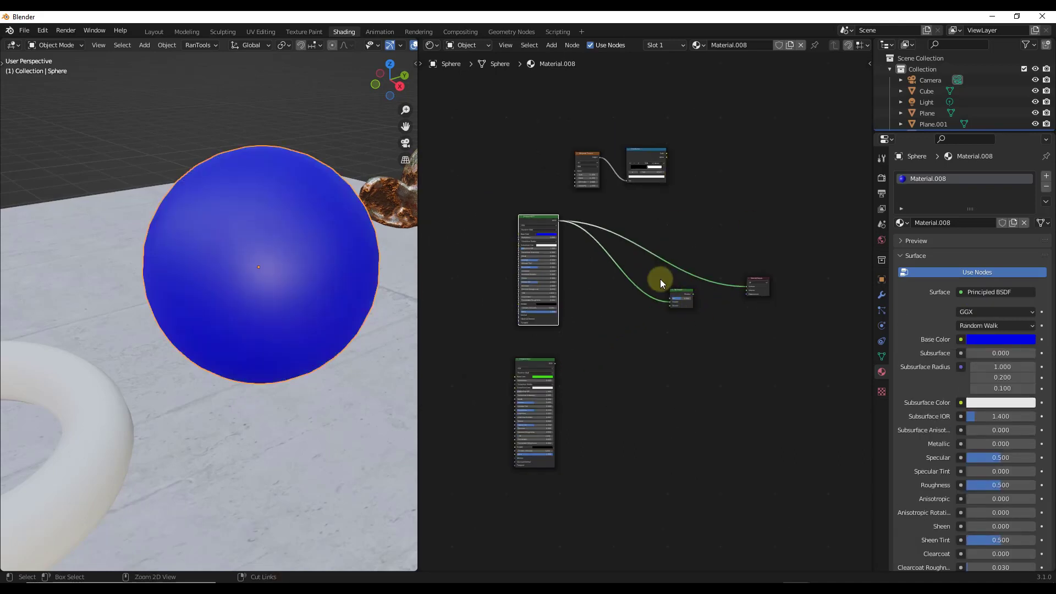
pyautogui.hotkey('ctrl', 'z')
pyautogui.hotkey('ctrl', 'z')
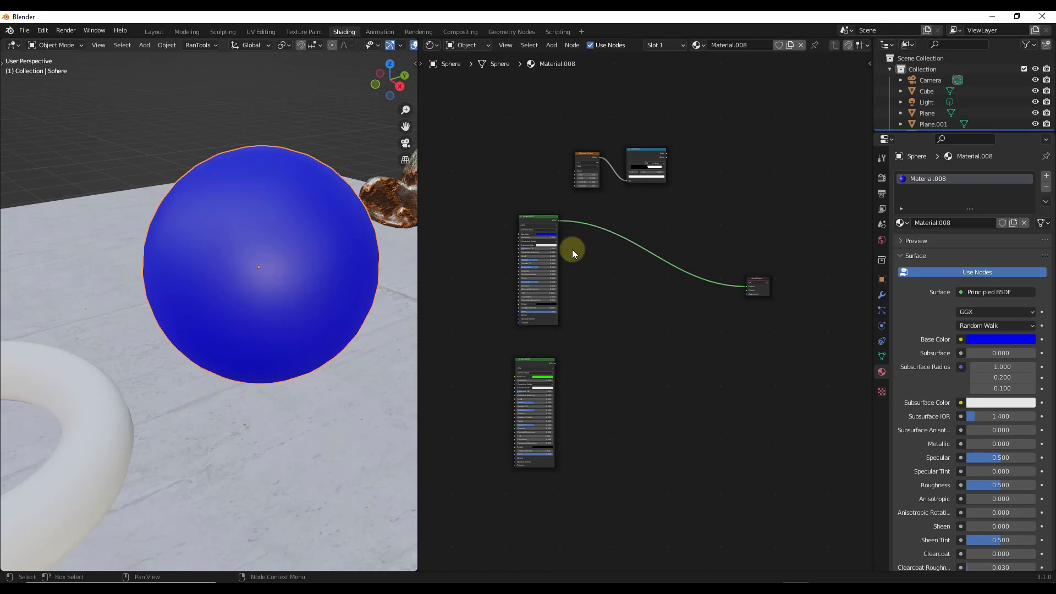
# Step: Merge the blue and green Principled BSDF nodes into a Mix Shader with Node Wrangler, and move it closer to the Material Output
pyautogui.click(542, 221)
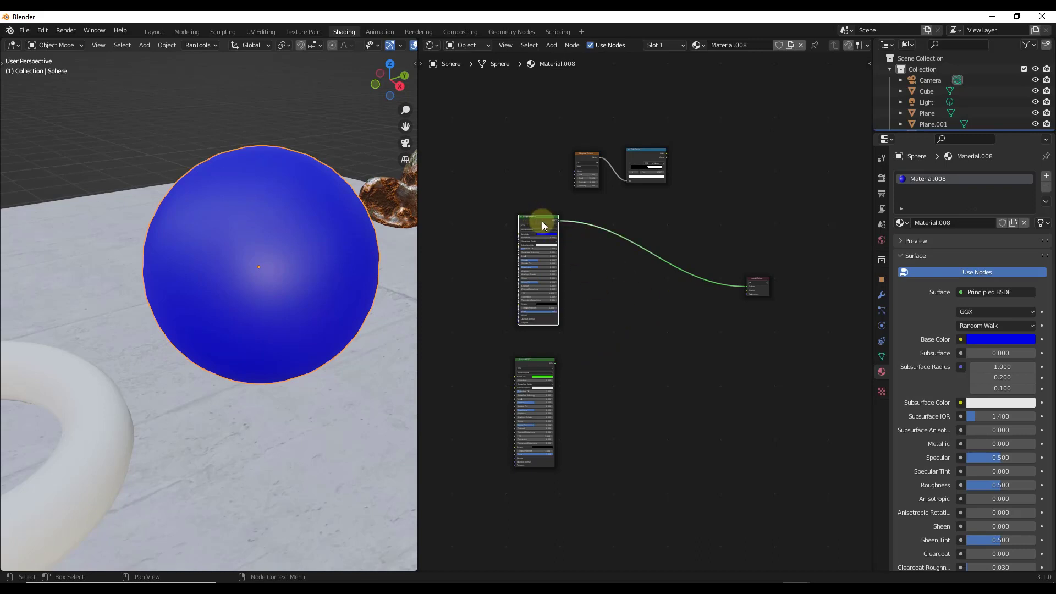
pyautogui.keyDown('shift'); pyautogui.click(536, 364); pyautogui.keyUp('shift')
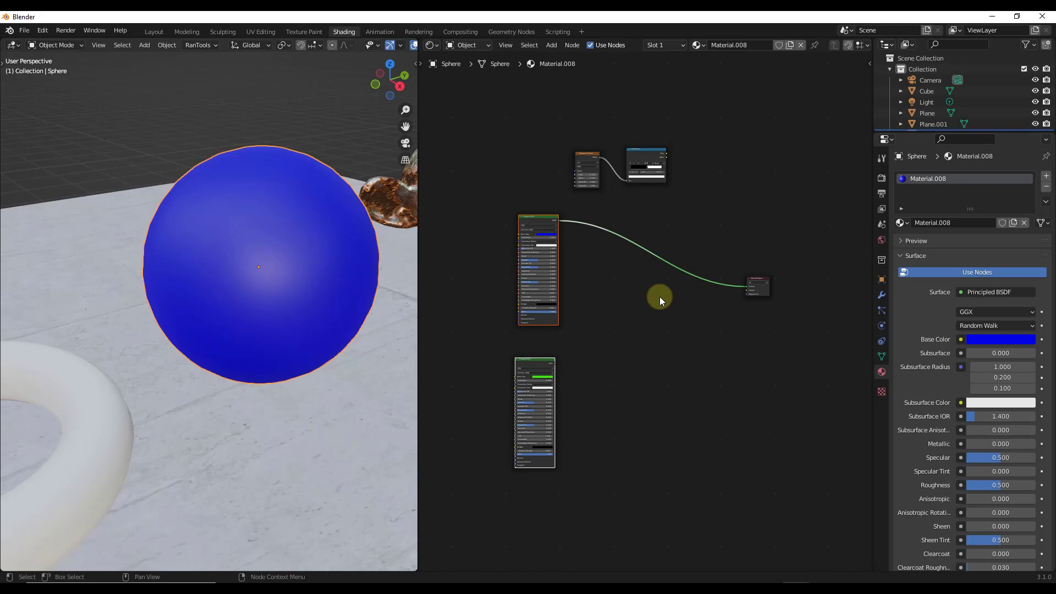
pyautogui.hotkey('ctrl', '0')
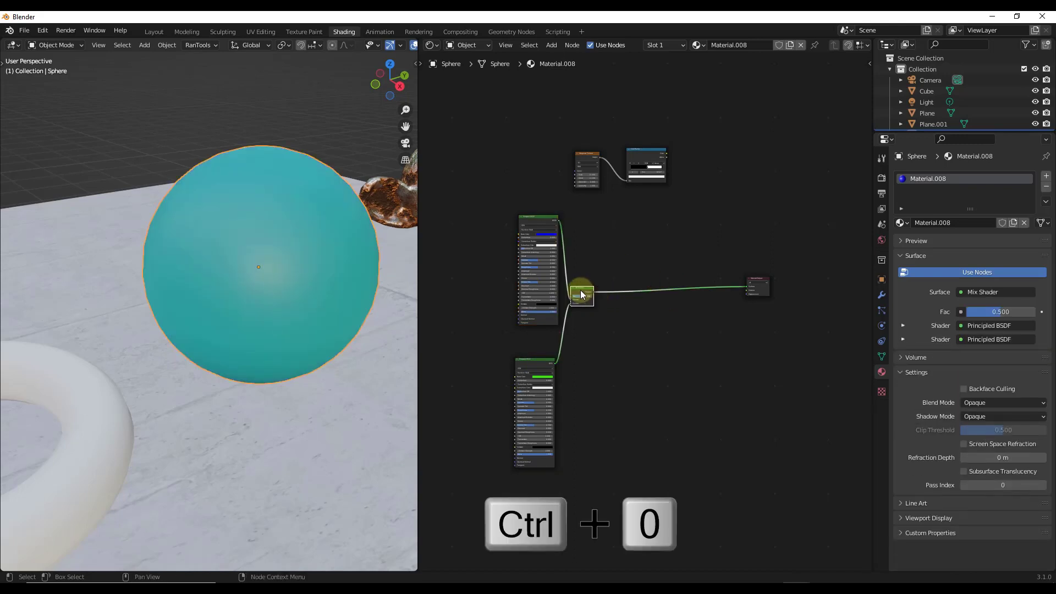
pyautogui.moveTo(580, 291); pyautogui.dragTo(682, 291)
# Step: Connect the ColorRamp's Color output to the Mix Shader's Fac input
pyautogui.scroll(7, 687, 281)
pyautogui.scroll(1, 676, 279)
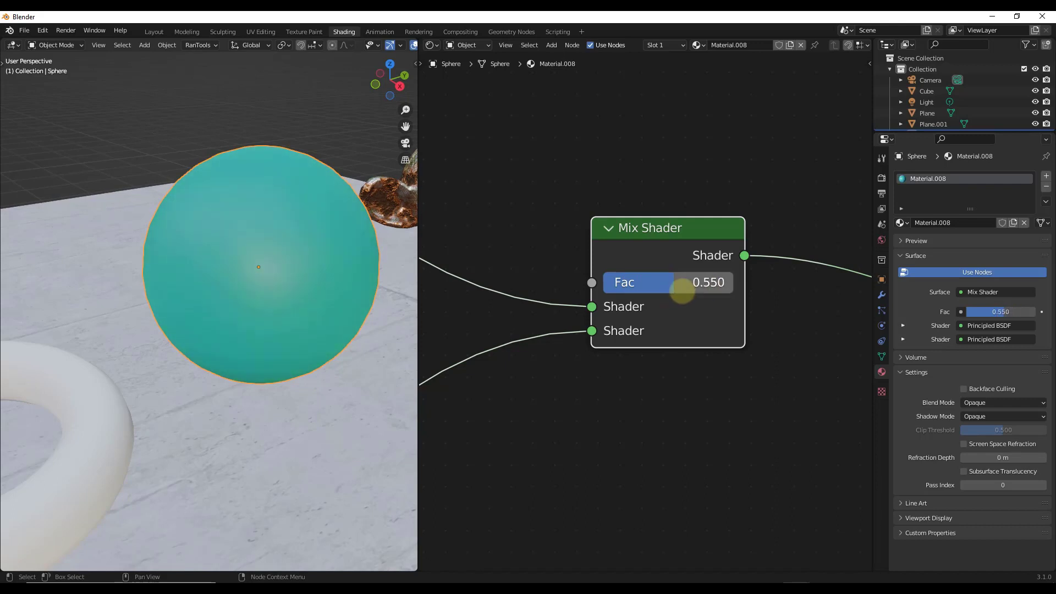
pyautogui.scroll(-6, 692, 295)
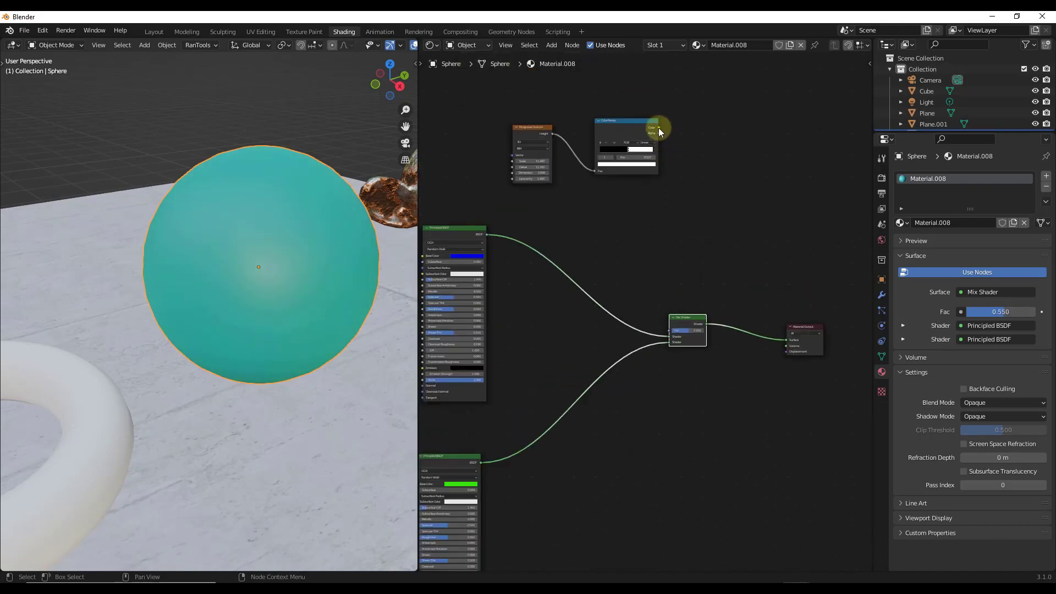
pyautogui.moveTo(658, 127); pyautogui.dragTo(670, 330)
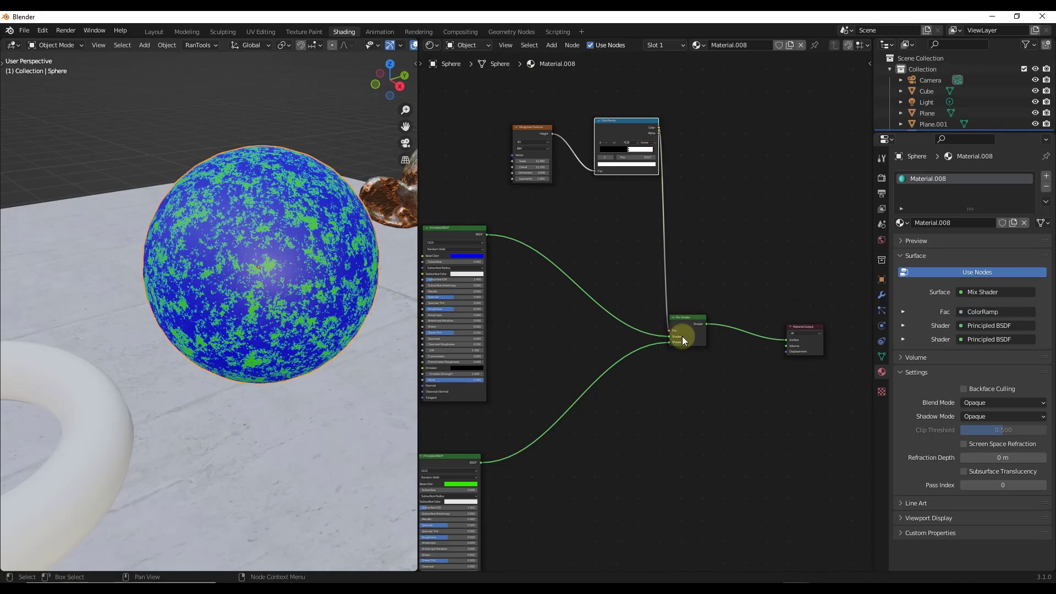
pyautogui.scroll(1, 682, 337)
pyautogui.scroll(3, 682, 336)
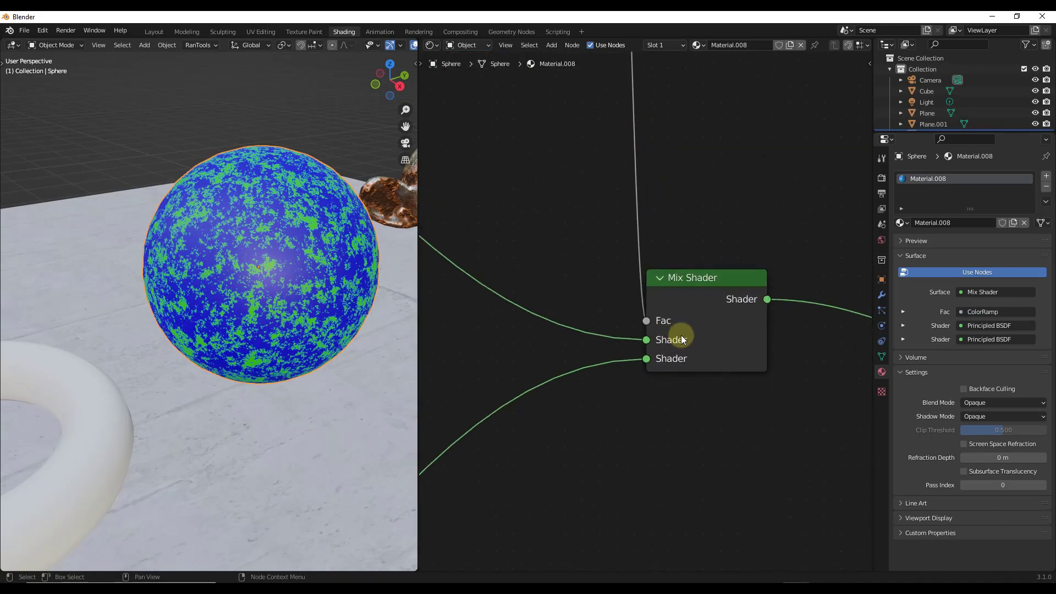
pyautogui.scroll(-4, 682, 330)
pyautogui.scroll(1, 635, 157)
pyautogui.scroll(-2, 728, 252)
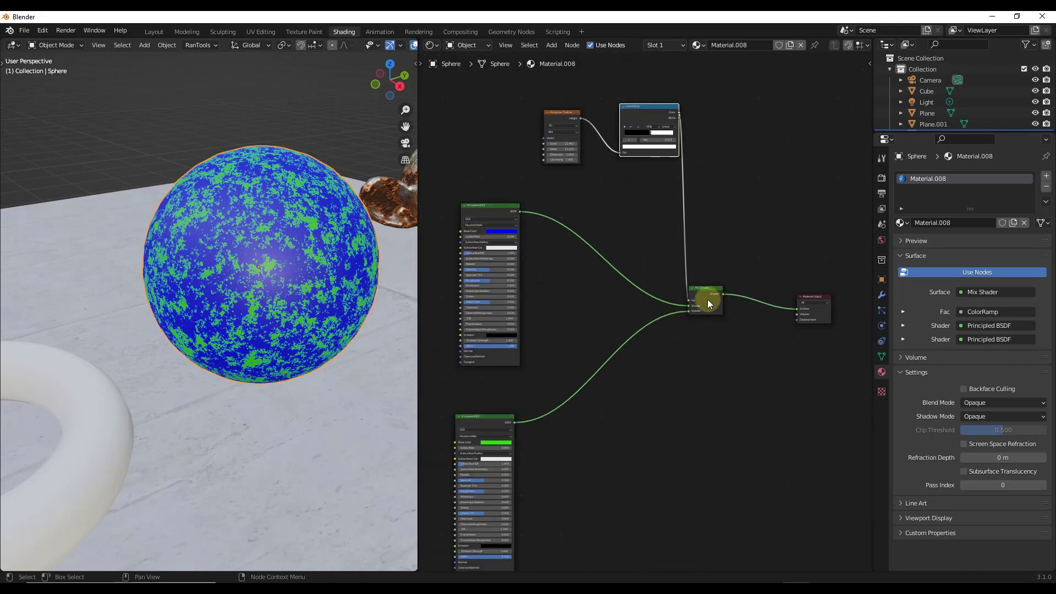
pyautogui.scroll(5, 559, 114)
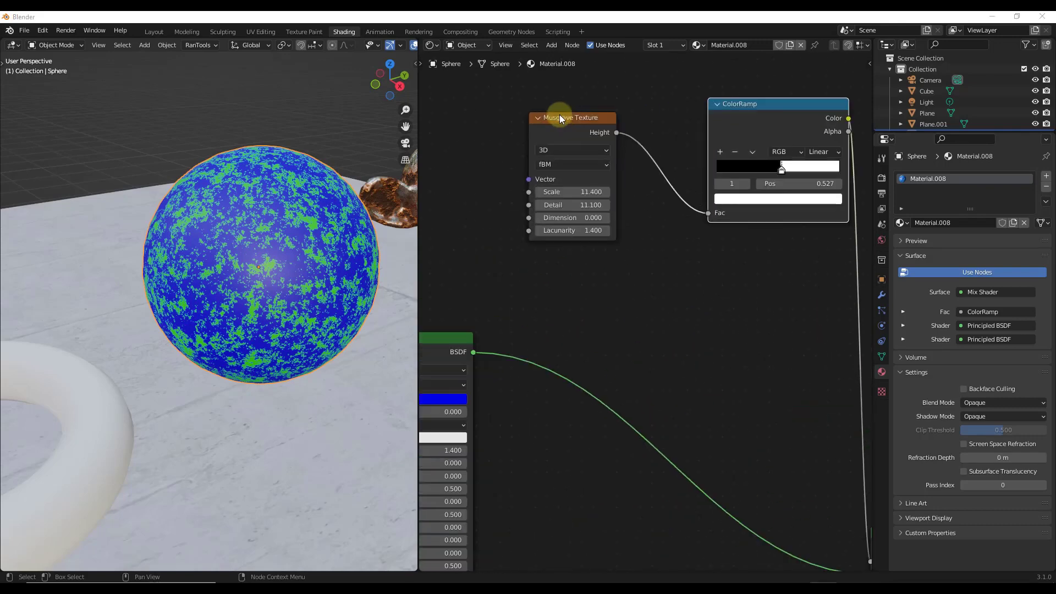
pyautogui.scroll(2, 561, 132)
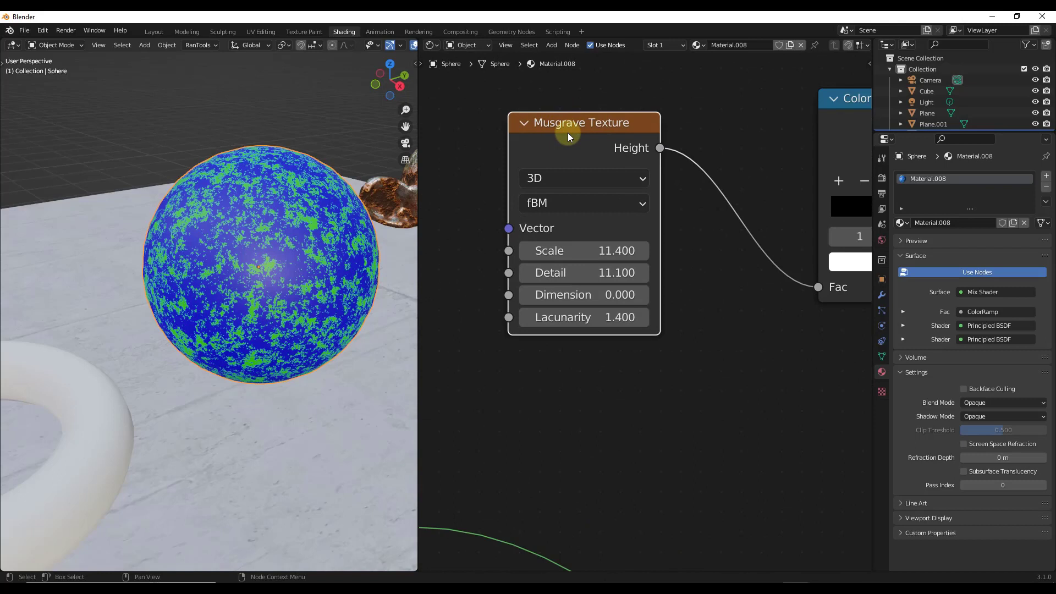
pyautogui.hotkey('shift', 's')
pyautogui.moveTo(567, 133)
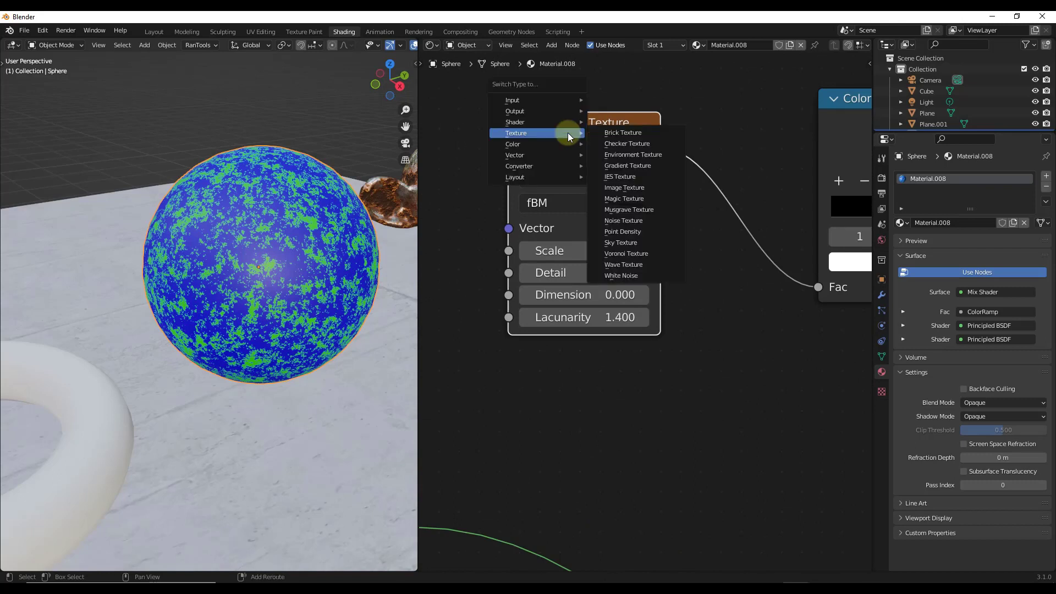
pyautogui.click(602, 119)
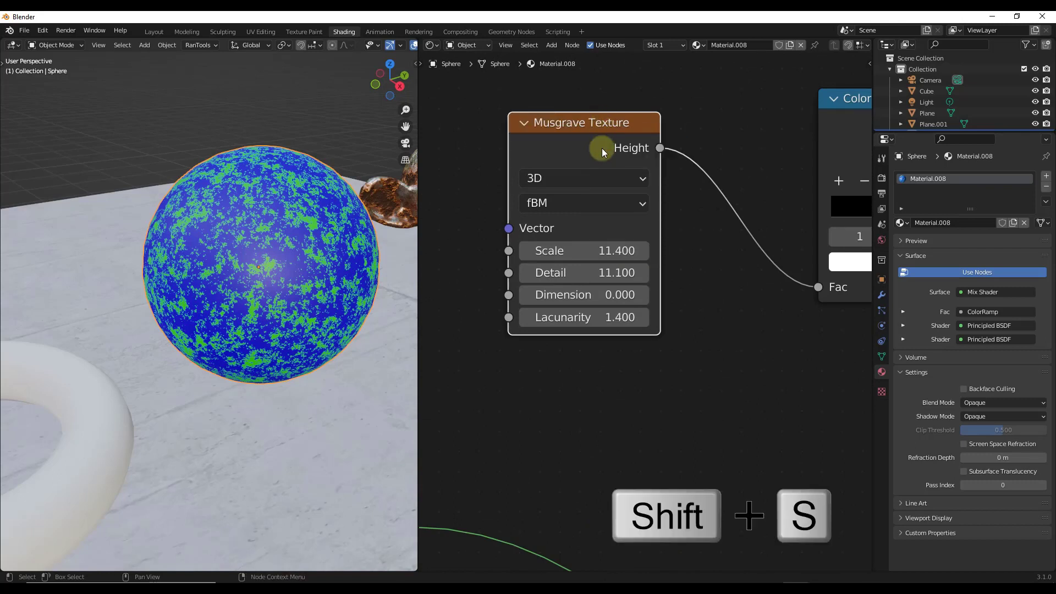
# Step: Switch the Musgrave Texture node to a Noise Texture with Node Wrangler's Switch Type
pyautogui.hotkey('shift', 's')
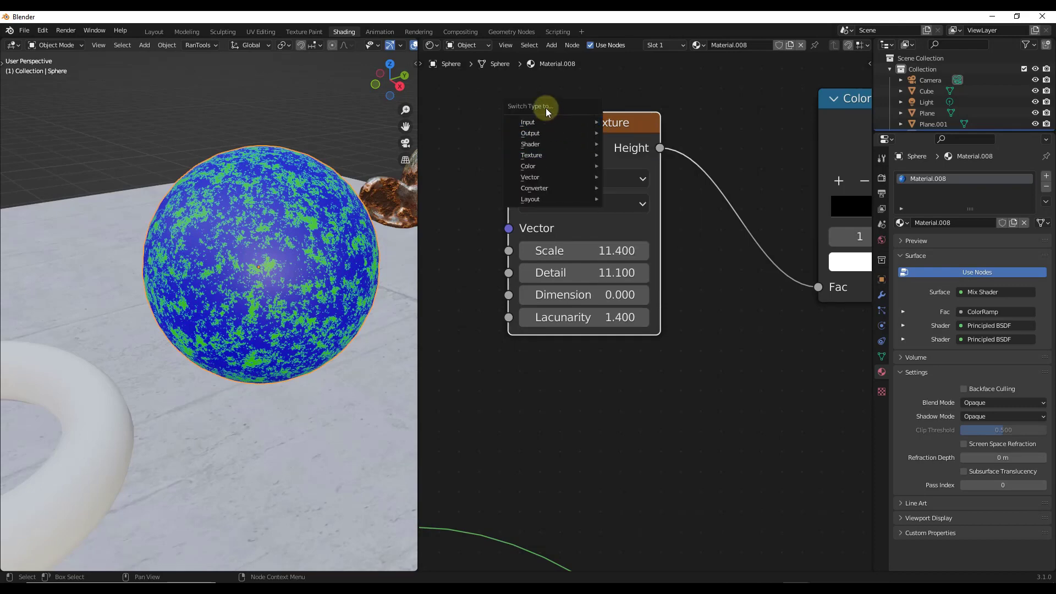
pyautogui.moveTo(550, 123)
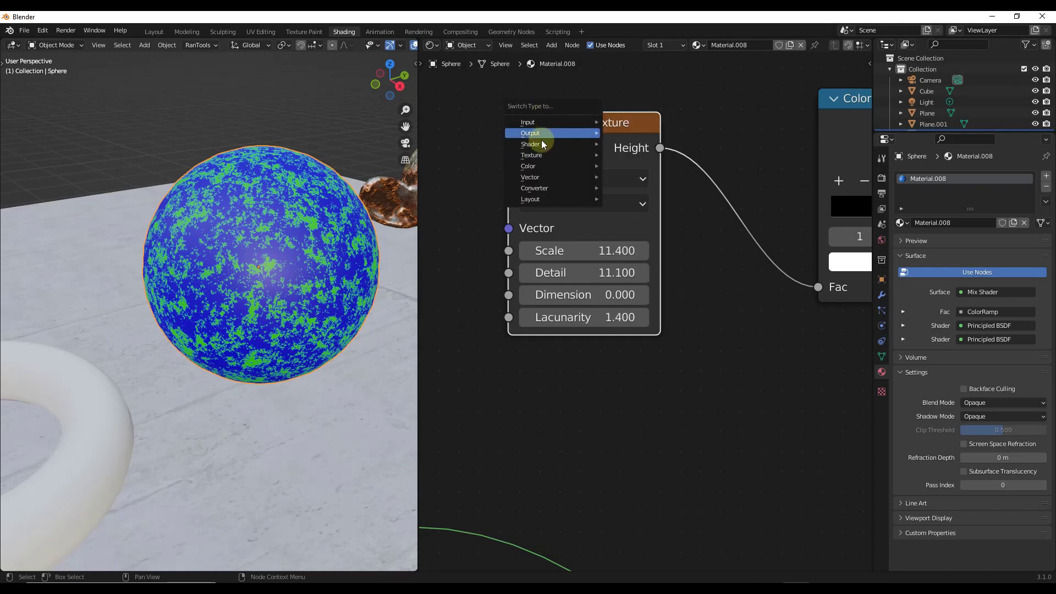
pyautogui.moveTo(539, 155)
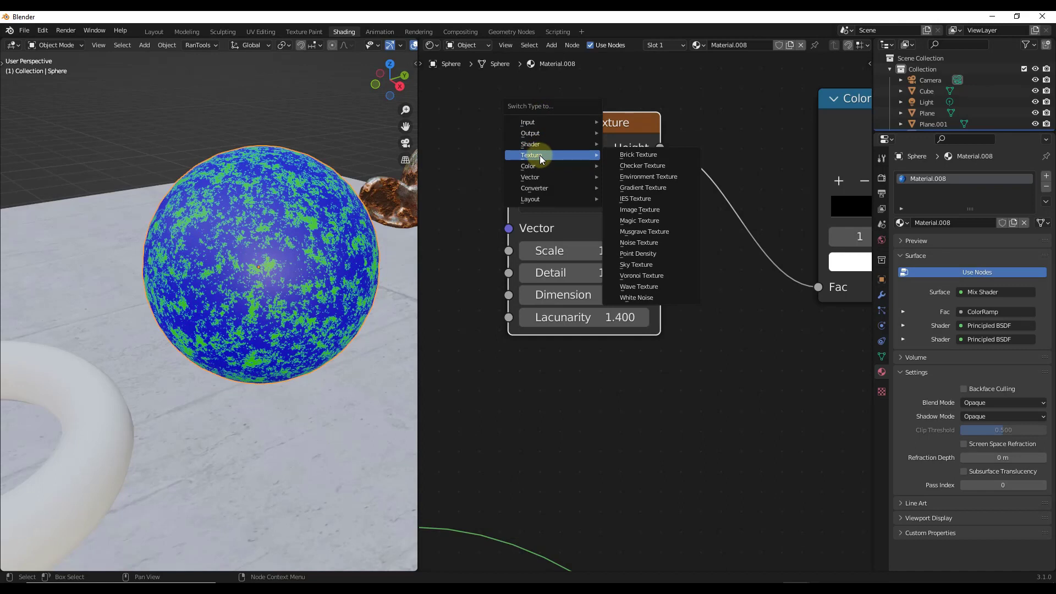
pyautogui.click(646, 245)
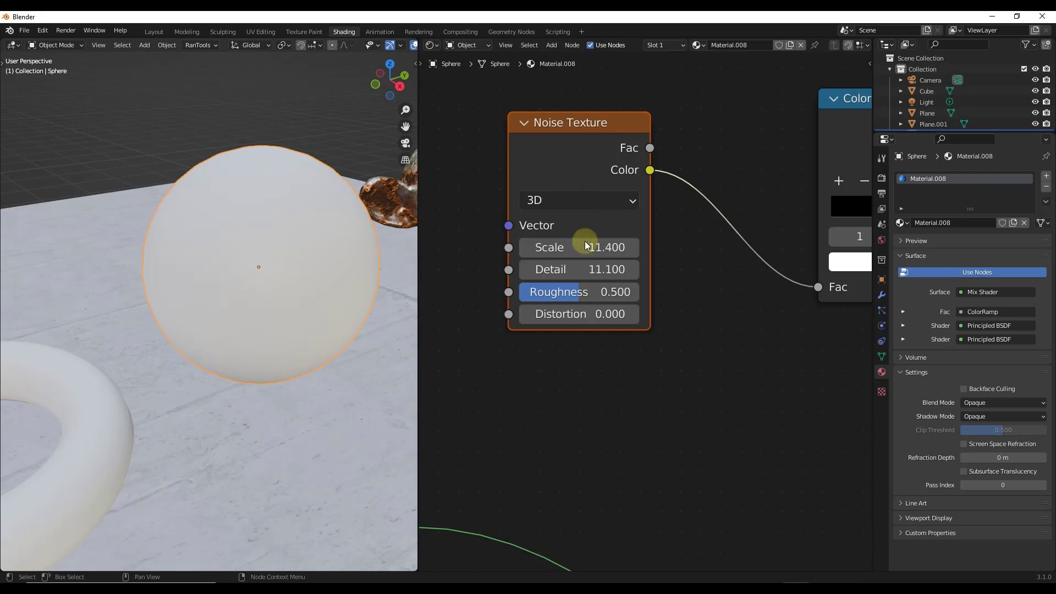
# Step: Set the Noise Texture's Scale to 19.2 and its Detail to 10.3
pyautogui.moveTo(572, 246); pyautogui.dragTo(511, 281)
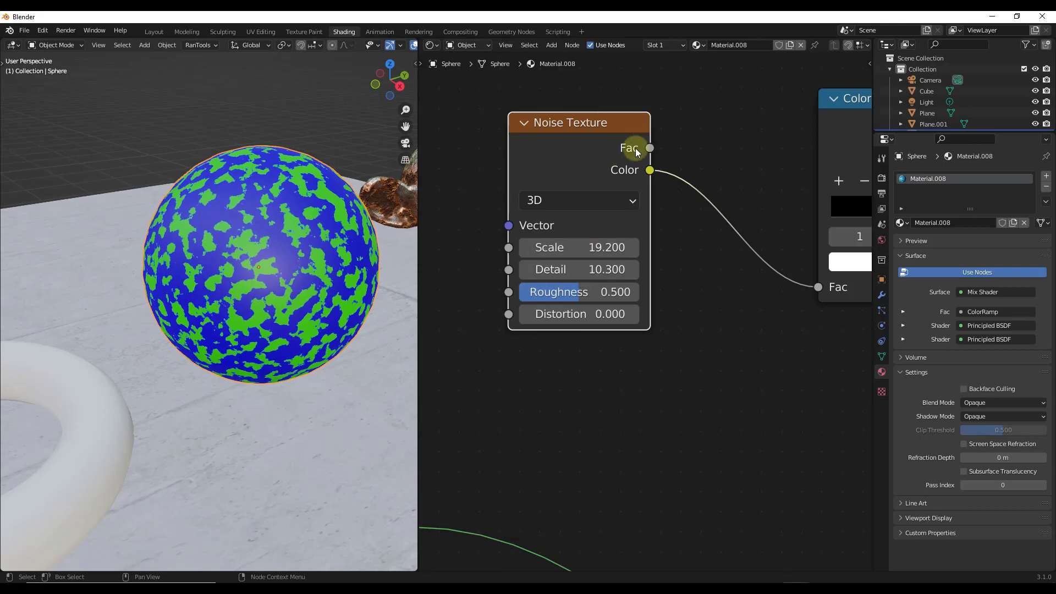
pyautogui.scroll(-3, 612, 165)
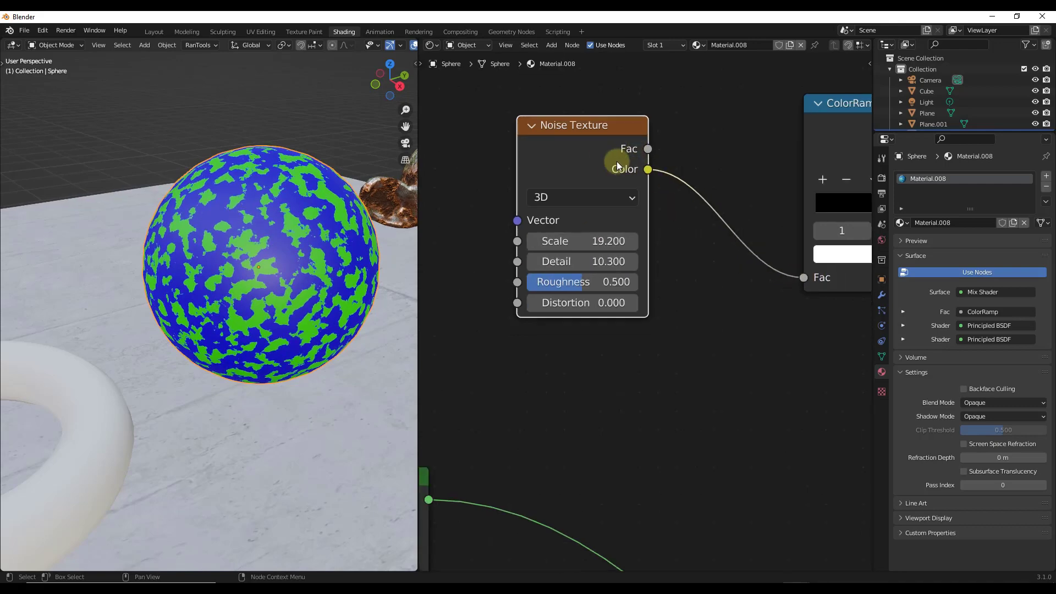
pyautogui.scroll(3, 610, 161)
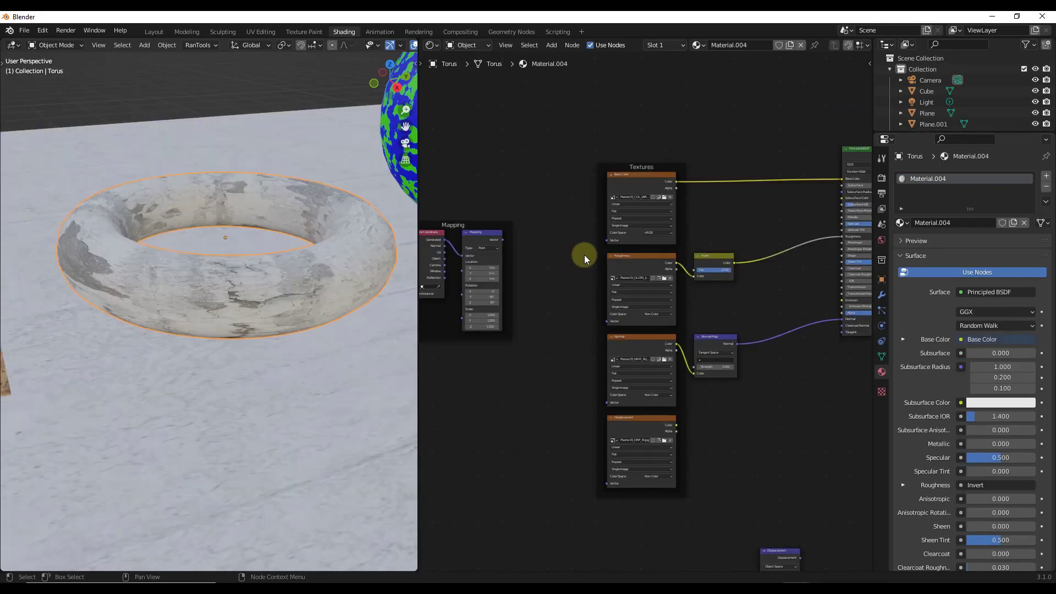
# Step: Try wiring the Mapping node's Vector output manually into the Base Color and Roughness textures' Vector inputs in the torus material
pyautogui.scroll(2, 477, 253)
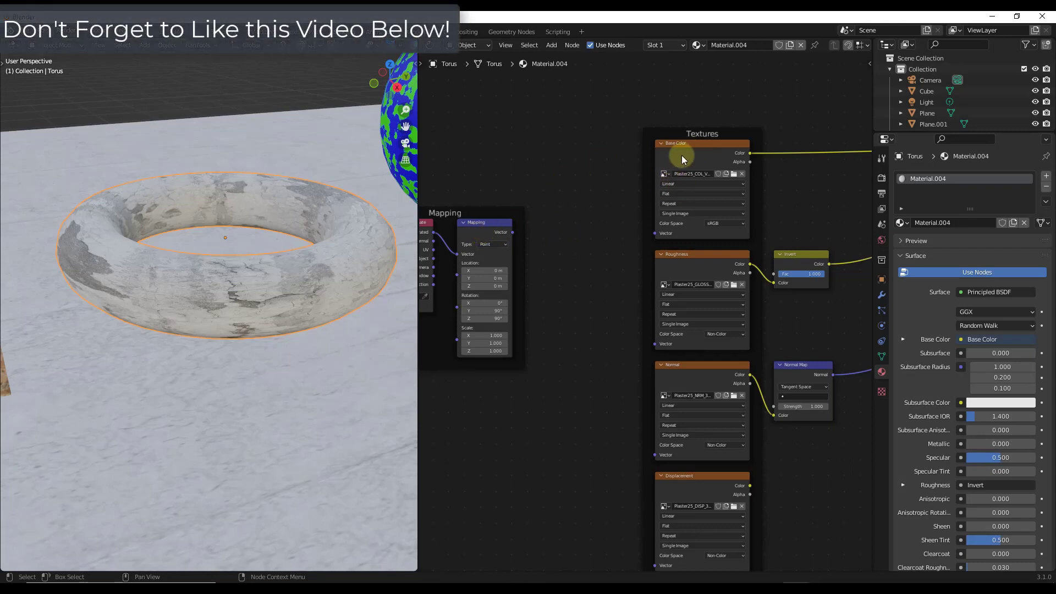
pyautogui.scroll(-8, 681, 155)
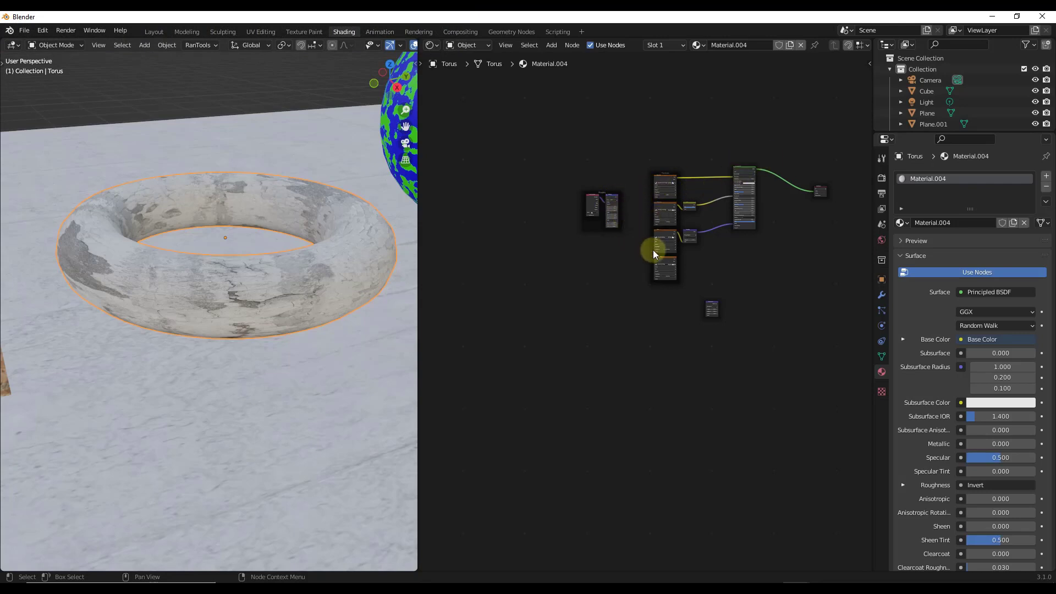
pyautogui.scroll(3, 640, 173)
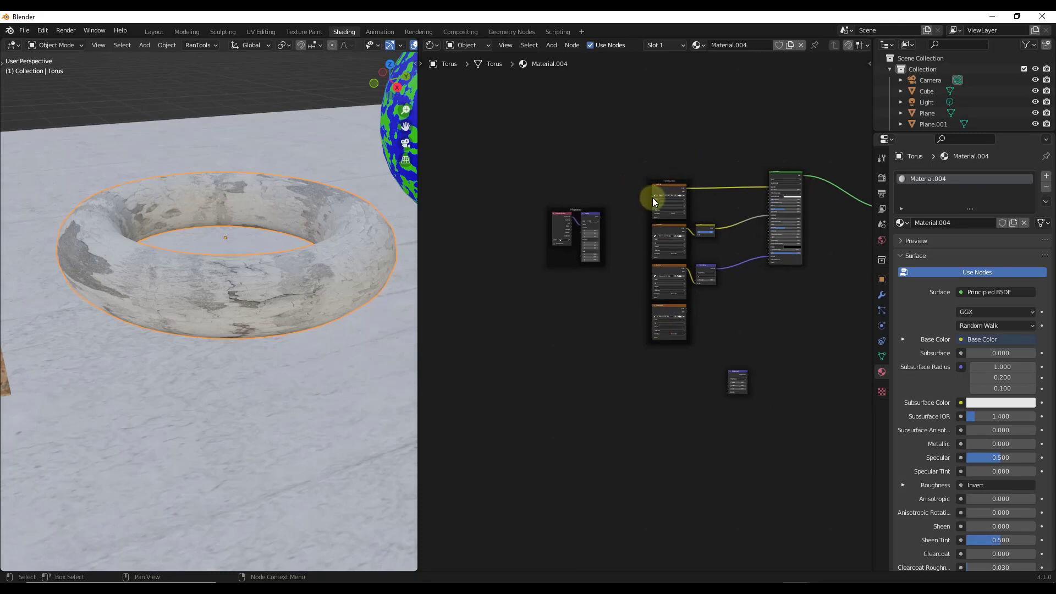
pyautogui.scroll(6, 606, 236)
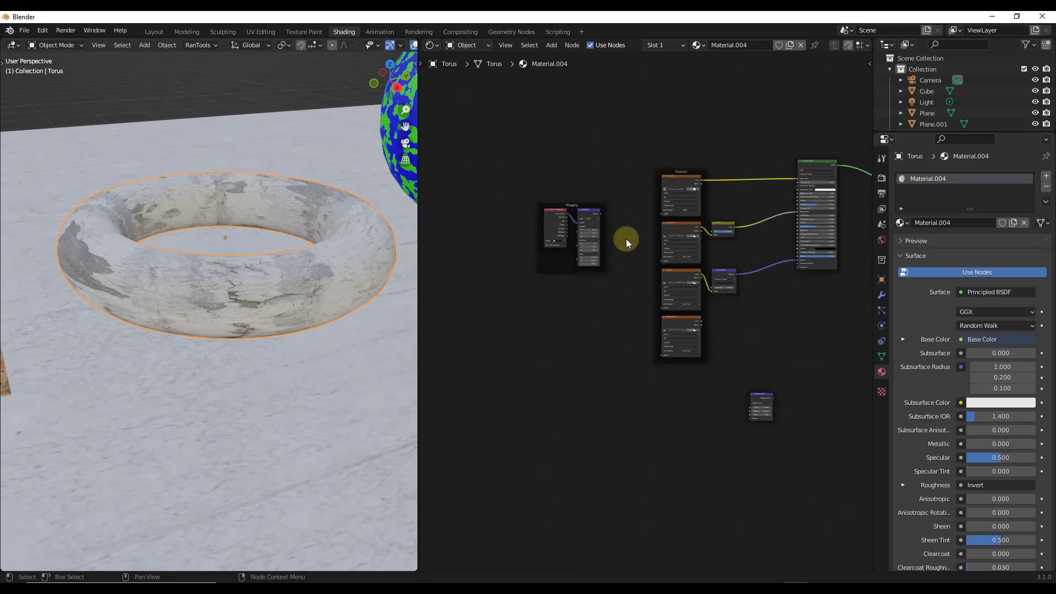
pyautogui.moveTo(605, 194)
pyautogui.mouseDown()
pyautogui.moveTo(820, 190)
pyautogui.moveTo(801, 197)
pyautogui.mouseUp()
pyautogui.scroll(-2, 609, 197)
pyautogui.moveTo(610, 196); pyautogui.dragTo(762, 311)
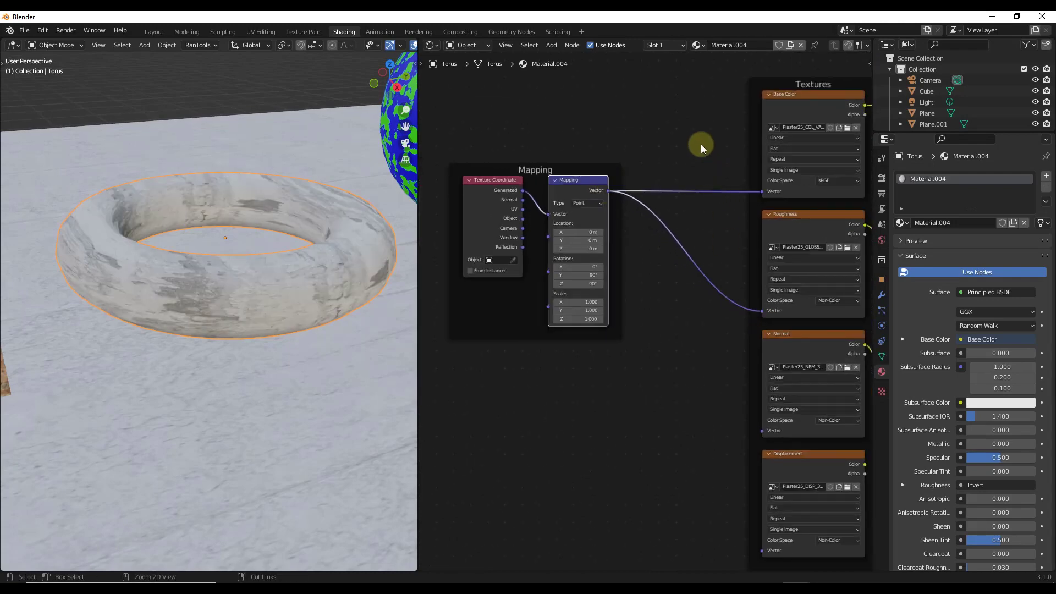
pyautogui.scroll(-7, 654, 198)
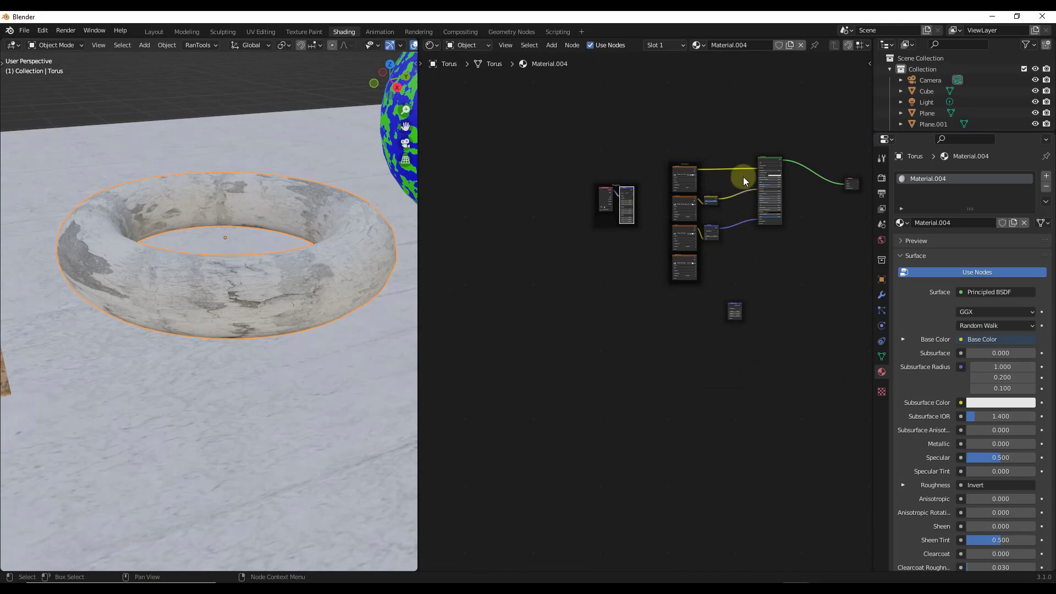
# Step: Lazy Connect the Mapping node's Vector output to the Vector inputs of the Base Color, Roughness, Normal and Displacement textures
pyautogui.scroll(1, 738, 170)
pyautogui.keyDown('alt'); pyautogui.moveTo(609, 198); pyautogui.dragTo(665, 179, button='right'); pyautogui.keyUp('alt')
pyautogui.keyDown('alt'); pyautogui.moveTo(631, 127); pyautogui.dragTo(570, 182, button='right'); pyautogui.keyUp('alt')
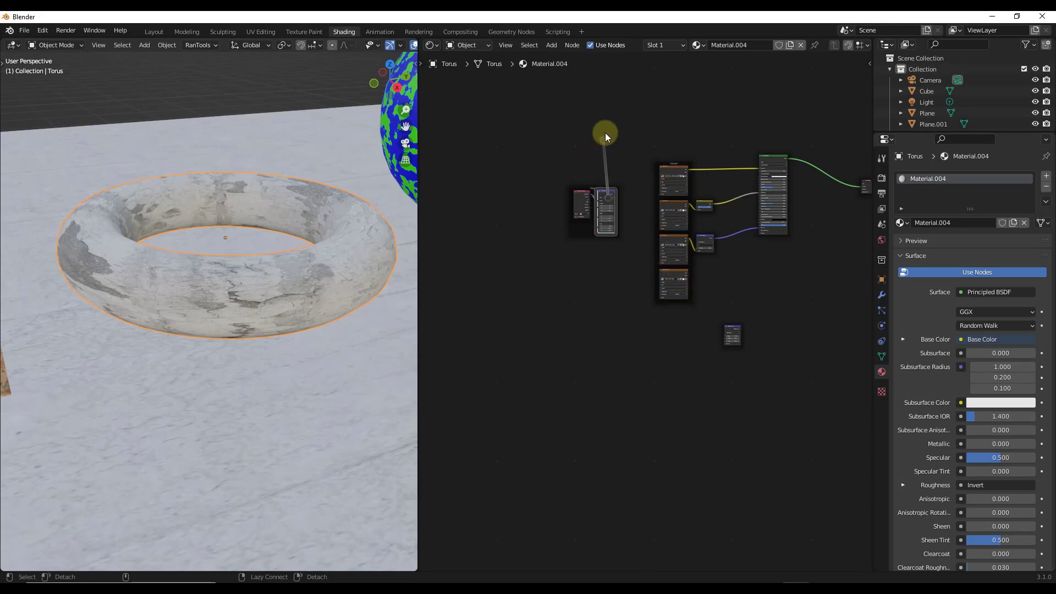
pyautogui.click(608, 199)
pyautogui.click(677, 175)
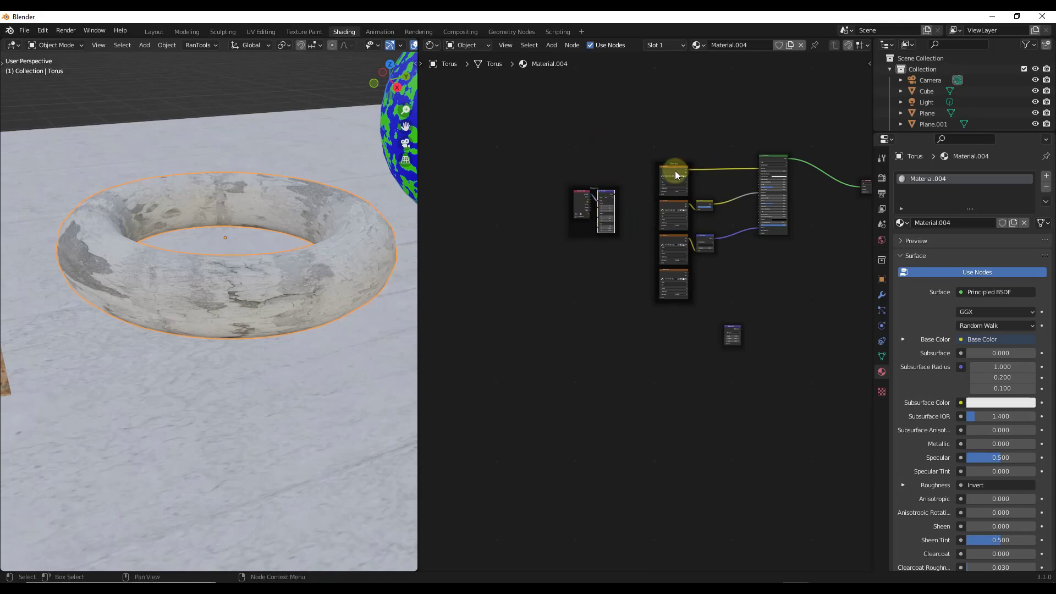
pyautogui.keyDown('alt'); pyautogui.moveTo(602, 203); pyautogui.dragTo(669, 278, button='right'); pyautogui.keyUp('alt')
pyautogui.scroll(8, 613, 193)
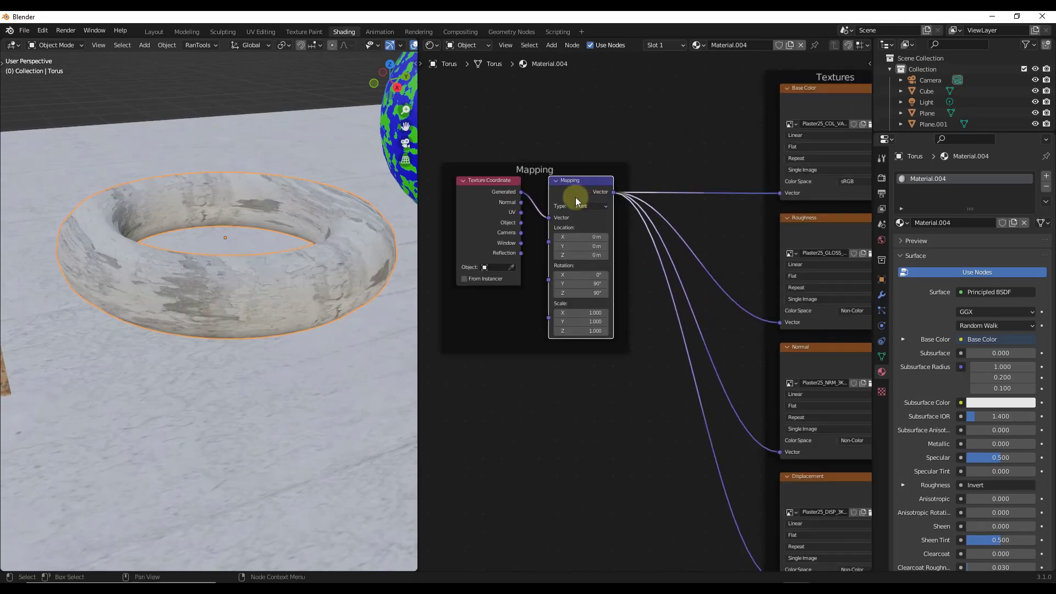
pyautogui.scroll(-5, 572, 248)
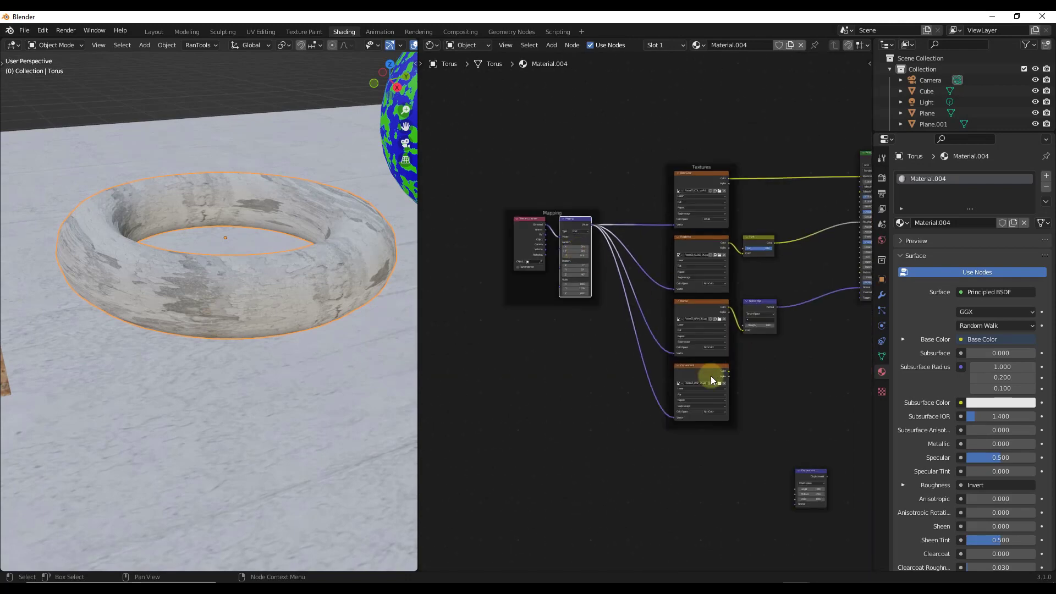
pyautogui.scroll(2, 710, 374)
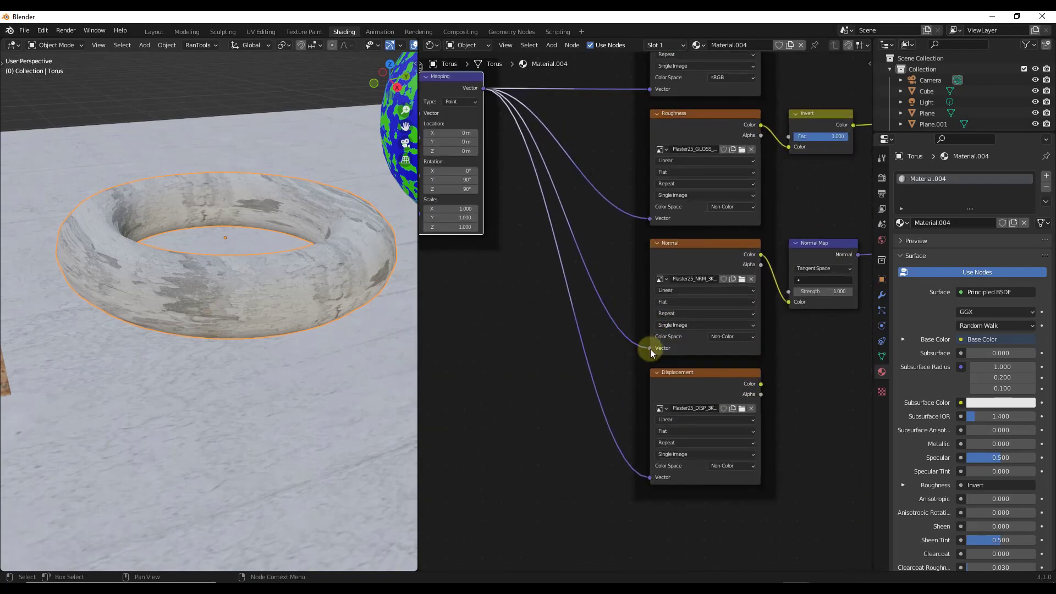
pyautogui.scroll(-2, 706, 355)
pyautogui.scroll(-3, 705, 353)
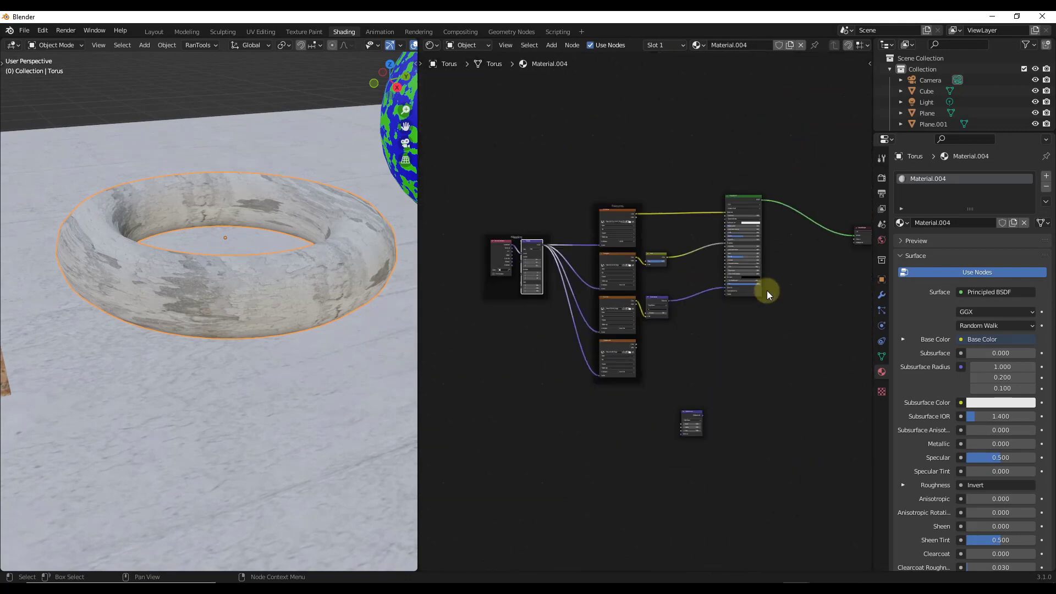
# Step: Delete the torus material's unused nodes, the Displacement texture and the Displacement node, with Node Wrangler
pyautogui.click(752, 358)
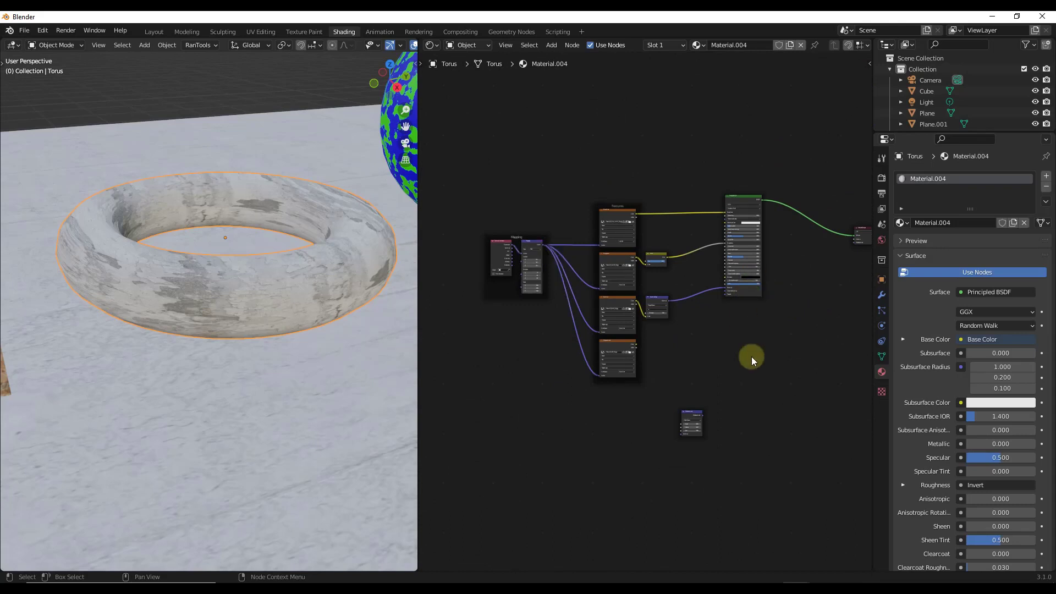
pyautogui.hotkey('alt', 'x')
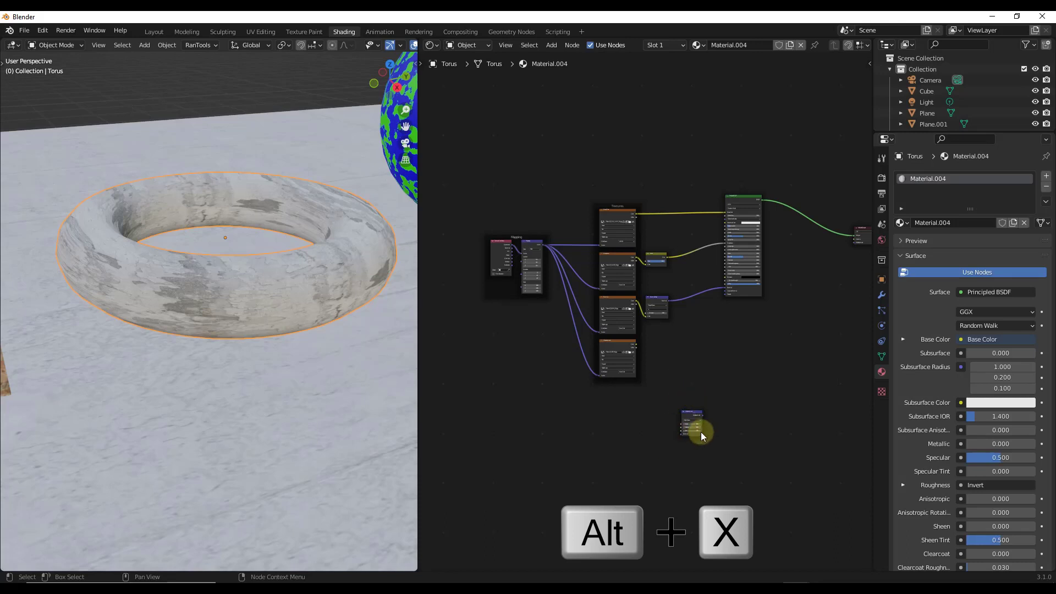
pyautogui.scroll(-2, 748, 313)
pyautogui.scroll(2, 756, 275)
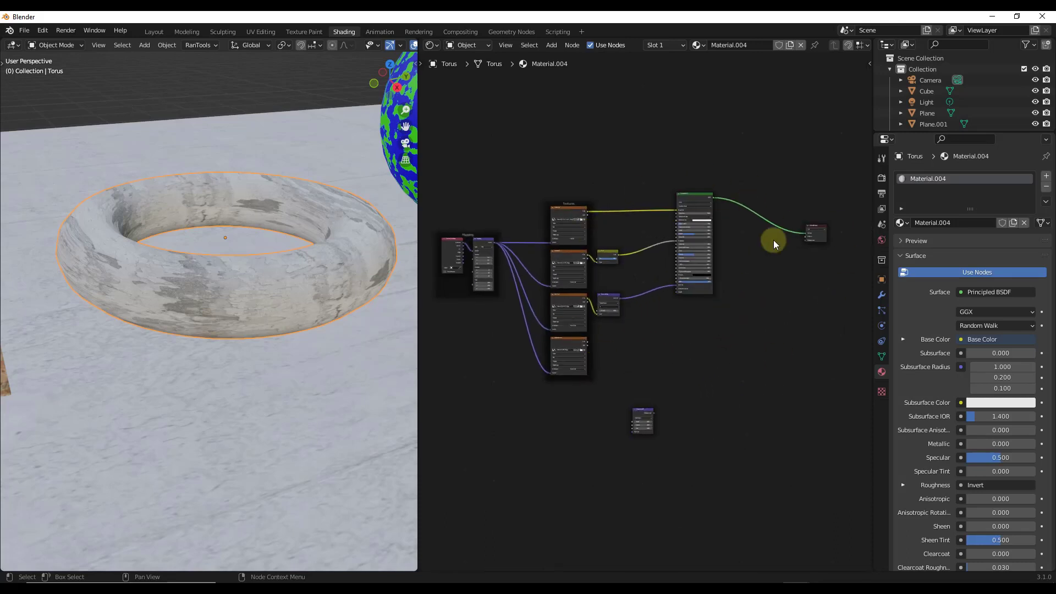
pyautogui.hotkey('alt', 'x')
pyautogui.click(666, 407)
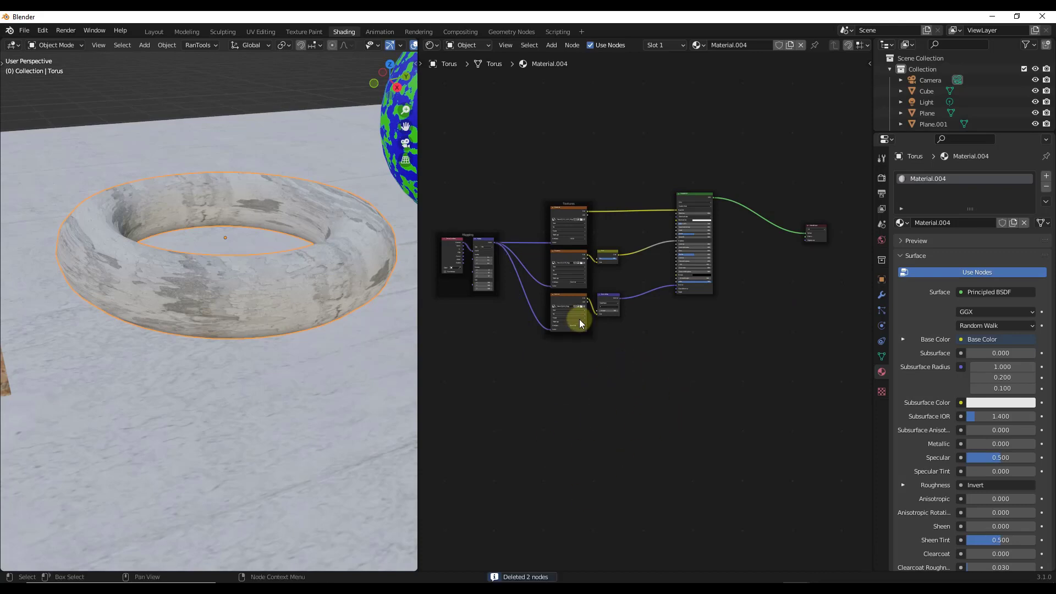
pyautogui.scroll(-1, 661, 358)
pyautogui.scroll(1, 641, 354)
pyautogui.scroll(-1, 688, 330)
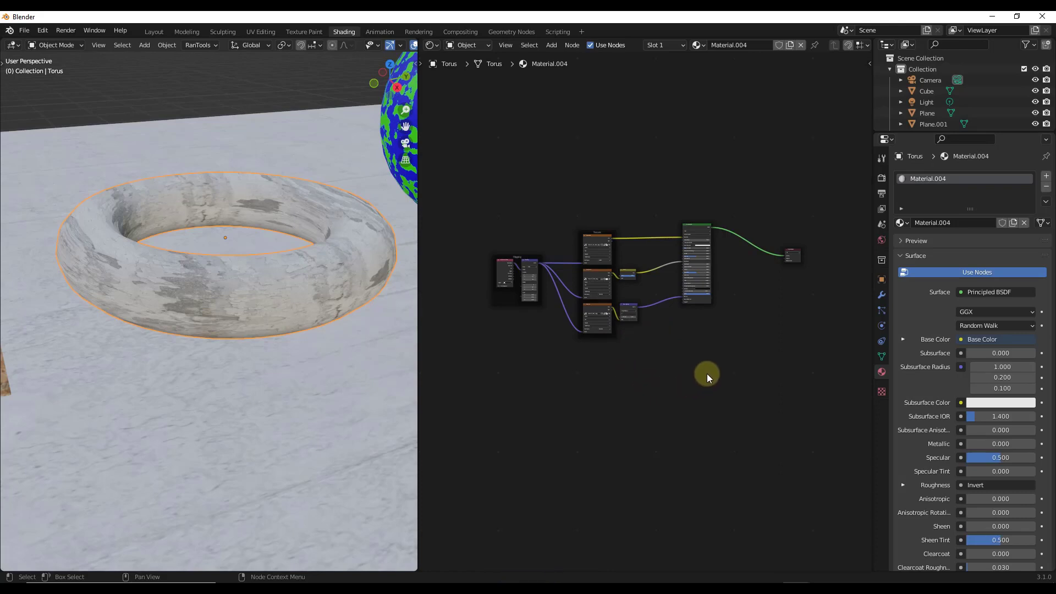
pyautogui.scroll(-1, 754, 370)
pyautogui.scroll(5, 619, 309)
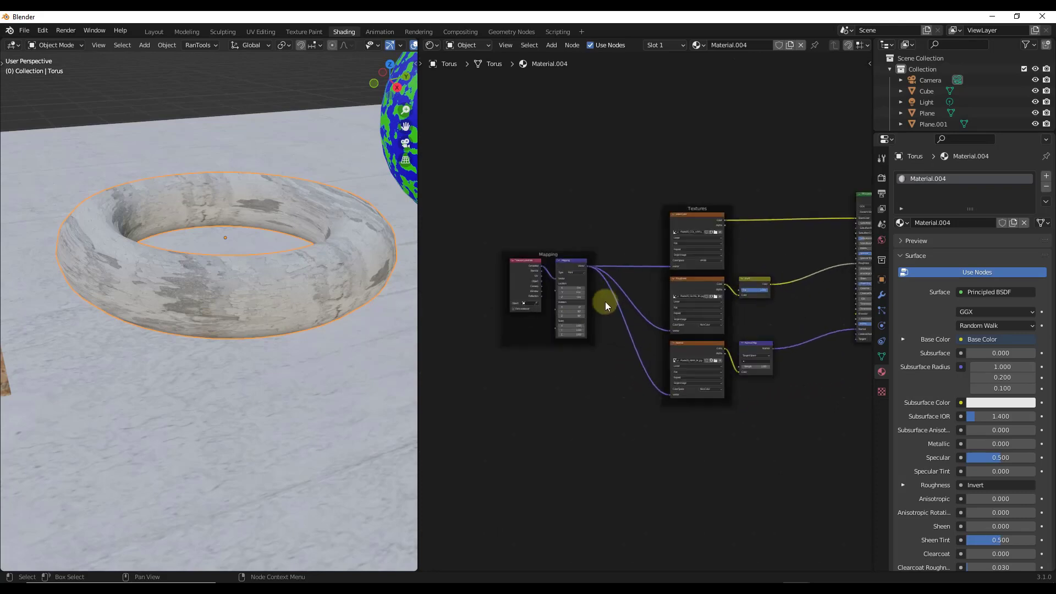
pyautogui.scroll(2, 608, 306)
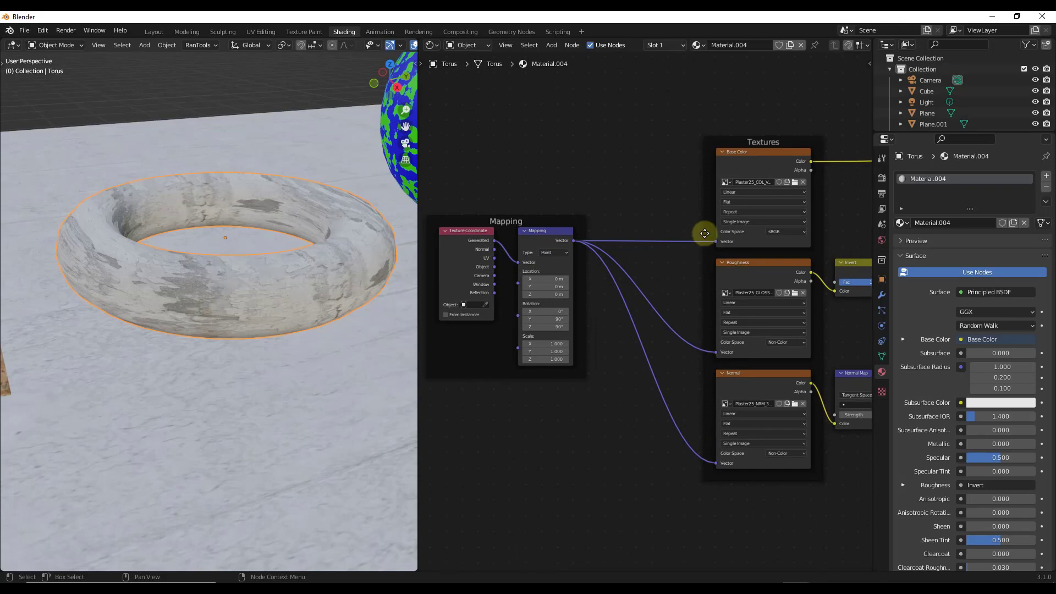
# Step: Add a Node Wrangler reroute to all outputs of the Mapping node and place it midway between the Mapping and Textures frames
pyautogui.click(554, 238)
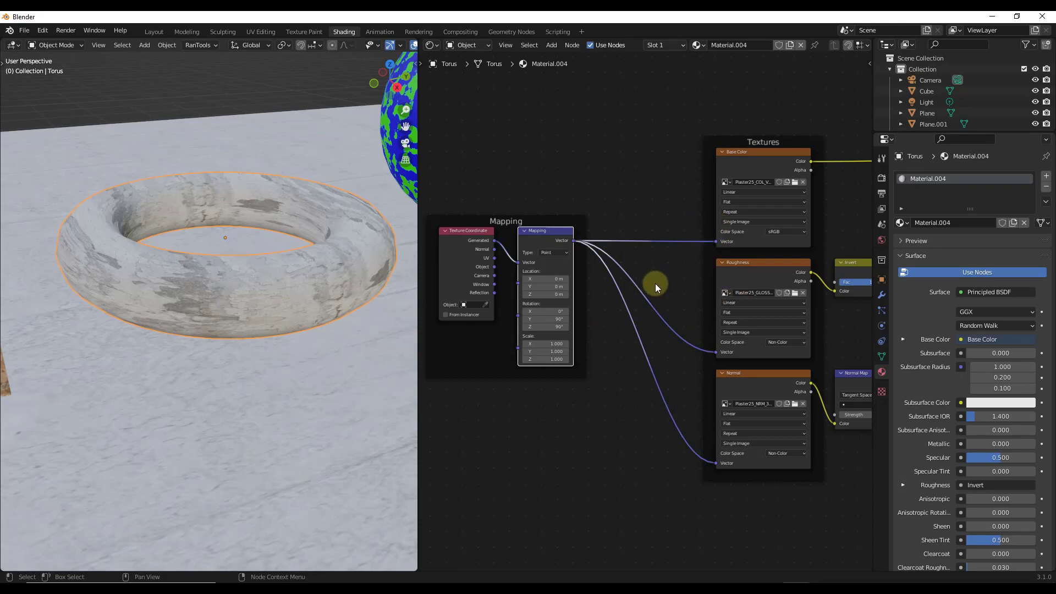
pyautogui.press('/')
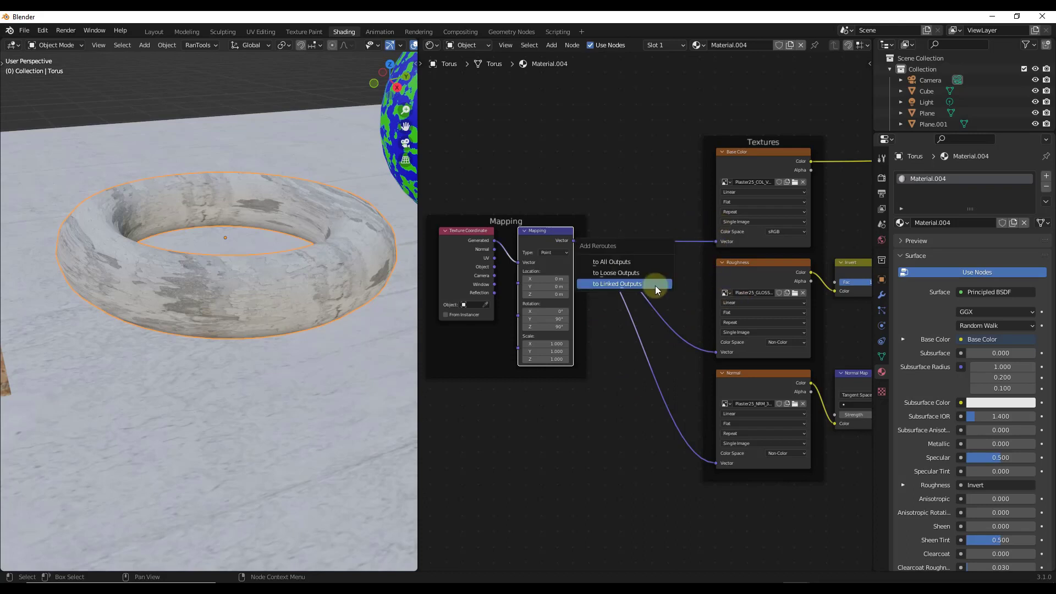
pyautogui.click(620, 263)
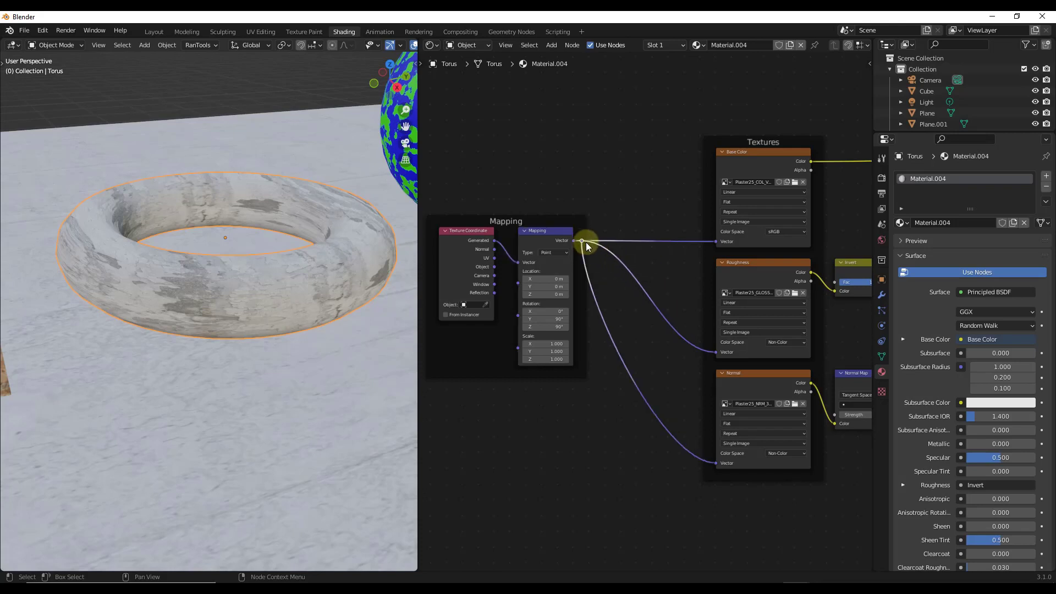
pyautogui.moveTo(583, 242); pyautogui.dragTo(621, 312)
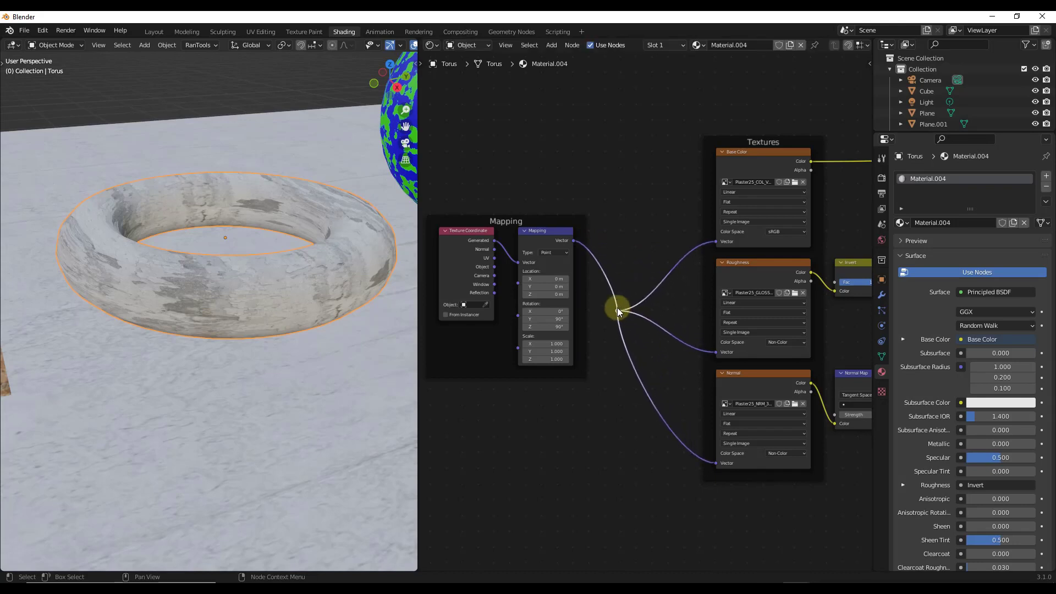
# Step: Add a second reroute to all outputs of the first reroute and move it closer to the Textures frame
pyautogui.press('/')
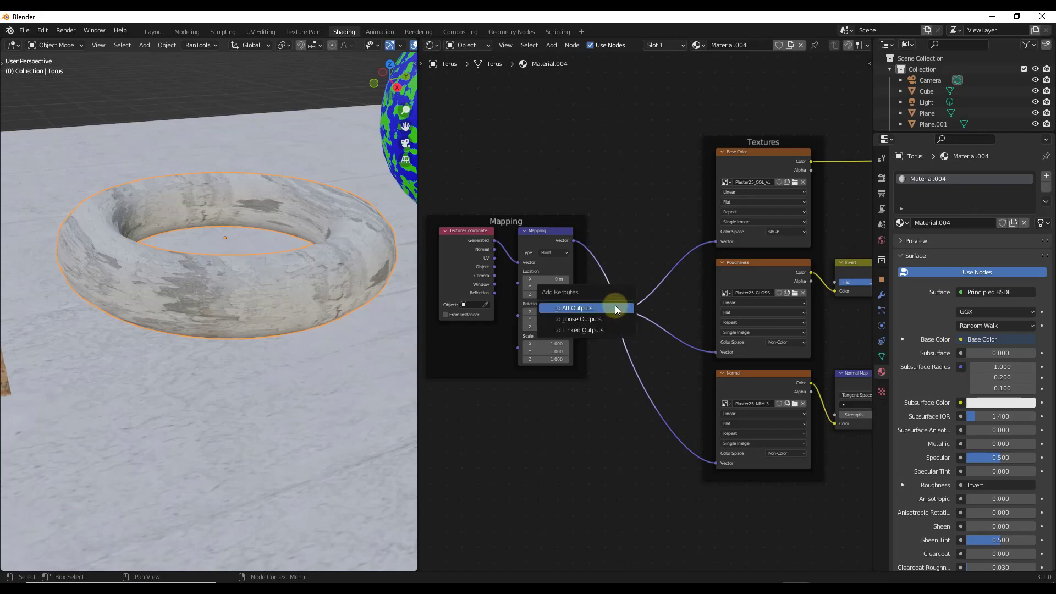
pyautogui.click(614, 309)
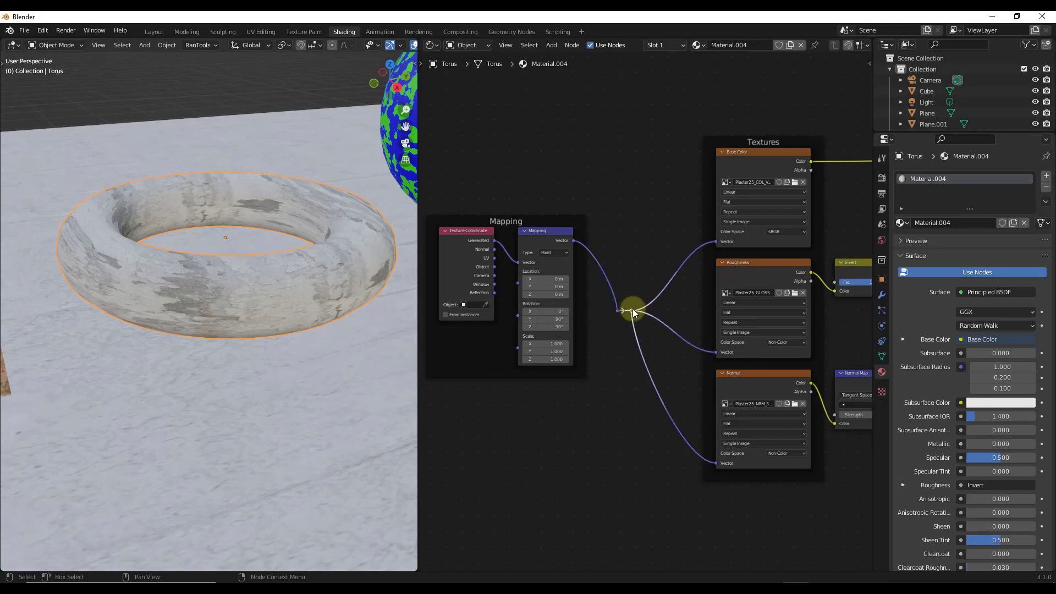
pyautogui.moveTo(641, 309); pyautogui.dragTo(663, 306)
# Step: Select the Mapping node that feeds the reroutes in the torus material
pyautogui.scroll(-1, 633, 299)
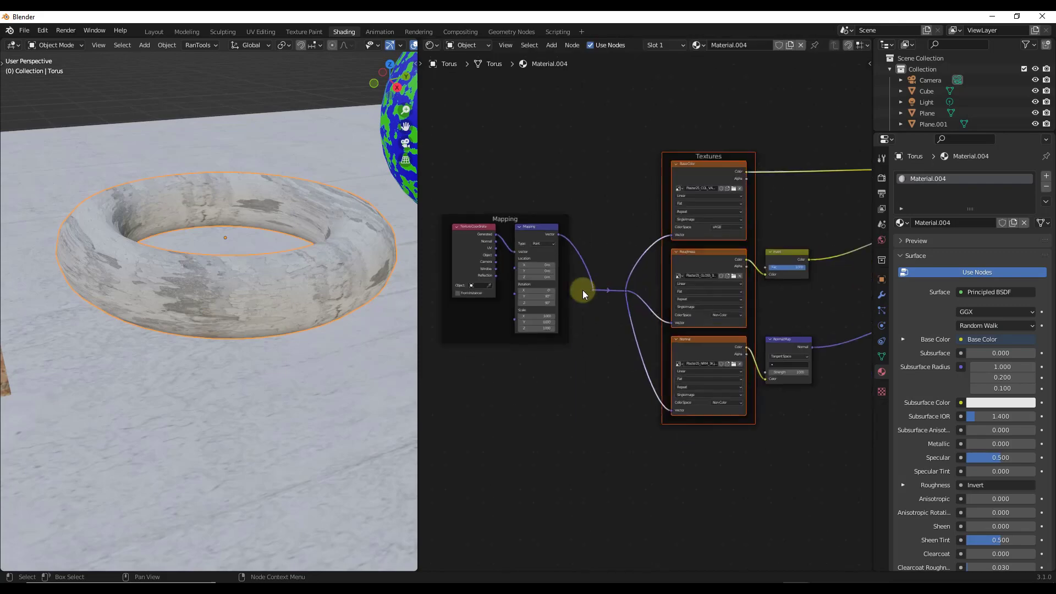
pyautogui.scroll(3, 582, 290)
pyautogui.click(497, 203)
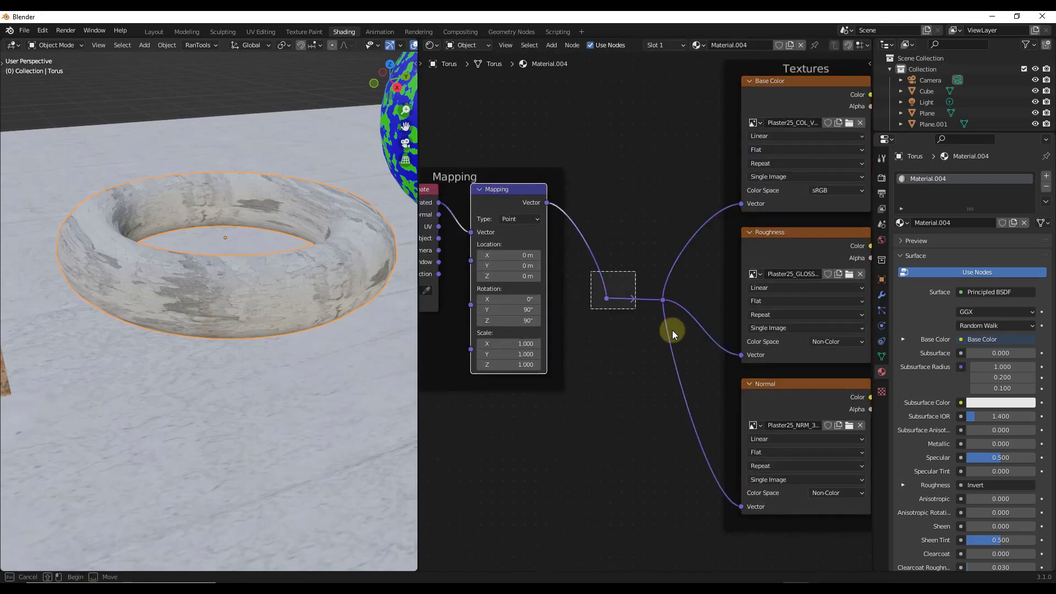